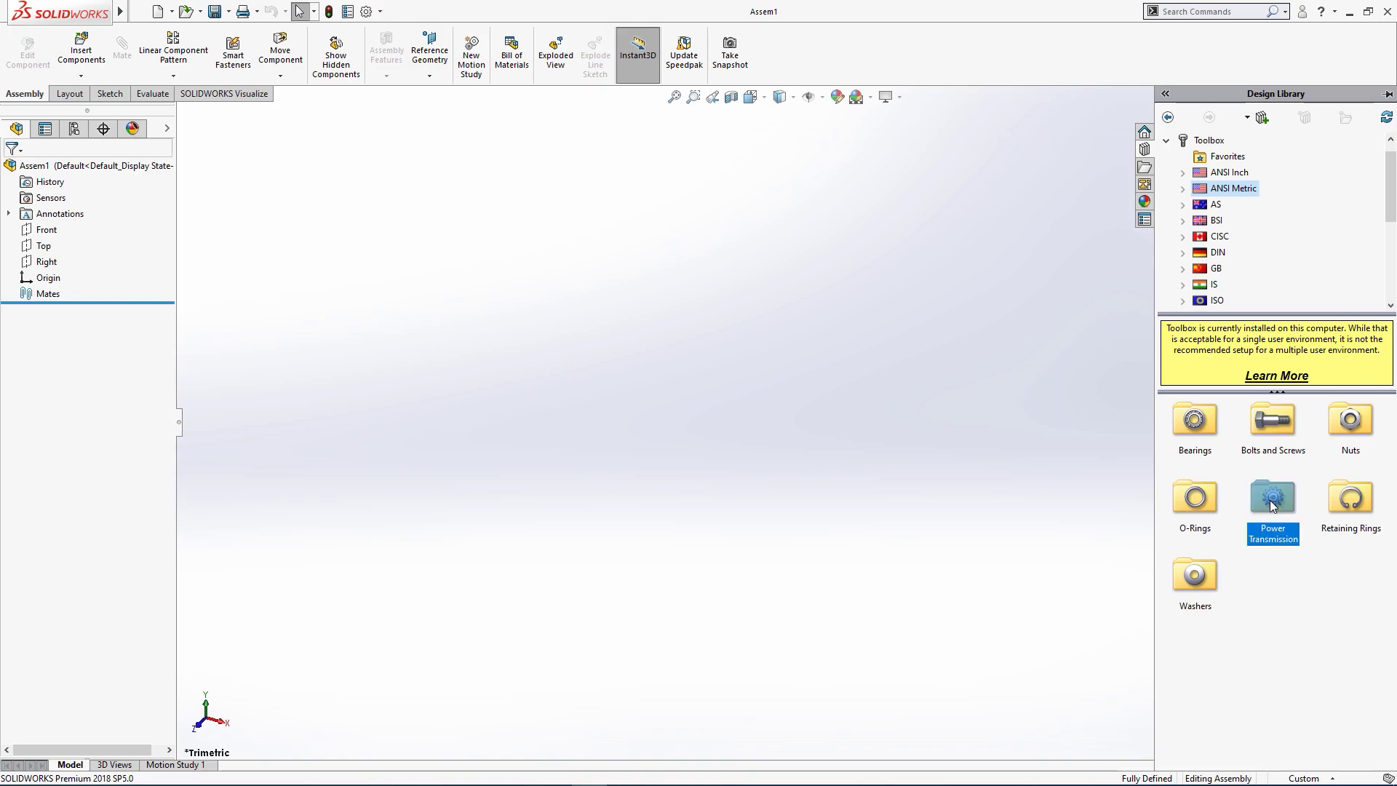
- Insert an ANSI Metric Toolbox spur gear with module 2, 18 teeth, 20° pressure angle, 15 mm face width, no hub and 0.8 mm shaft diameter
double_click(1203, 426)
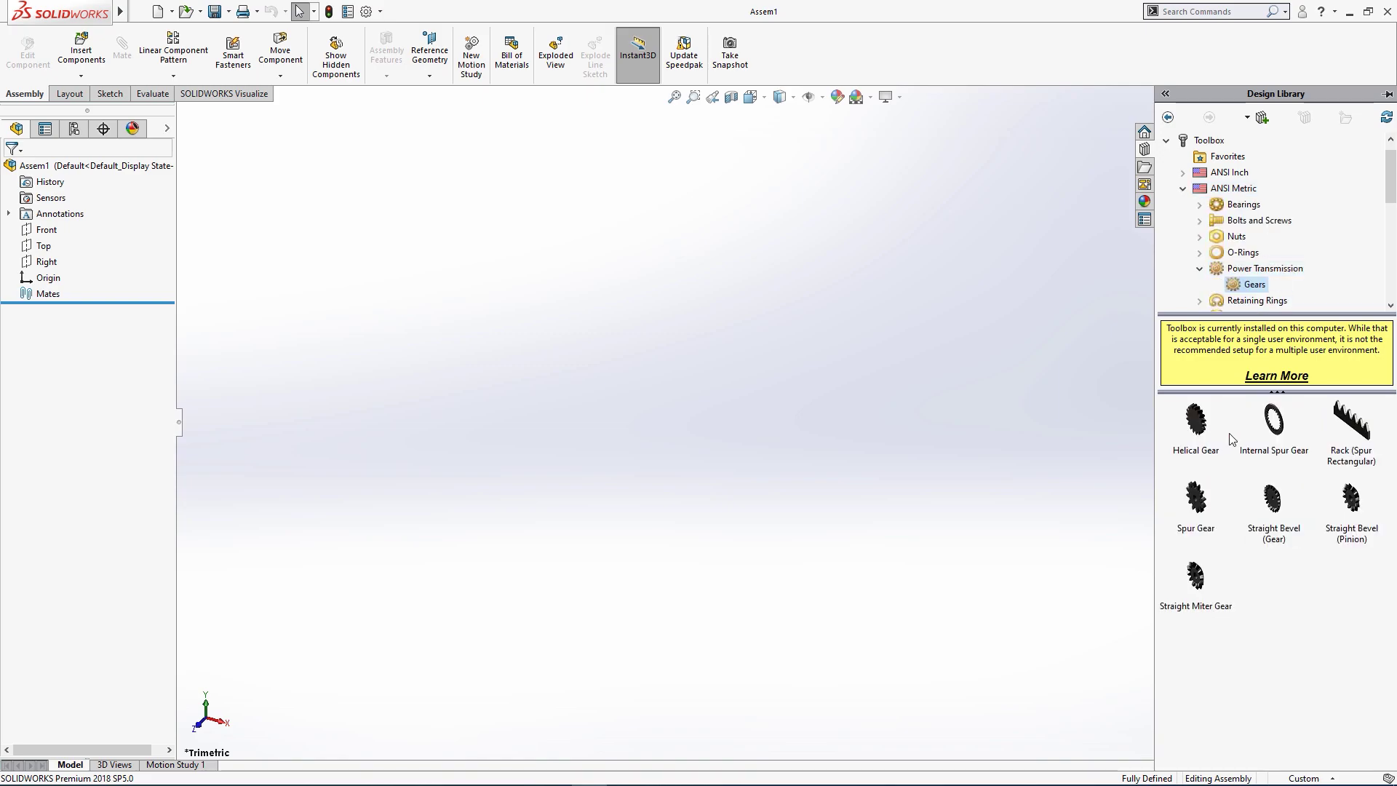
drag(1194, 526, 688, 428)
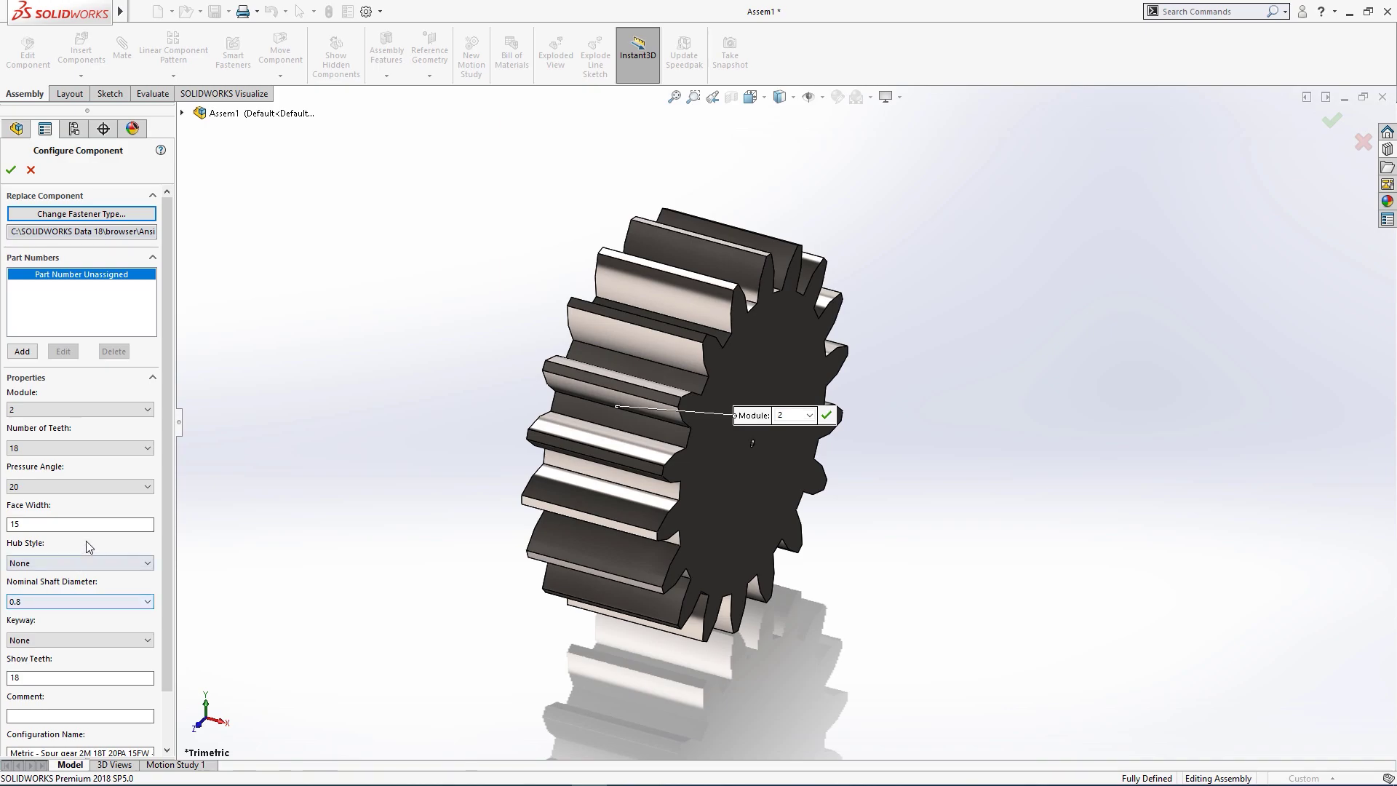
click(11, 171)
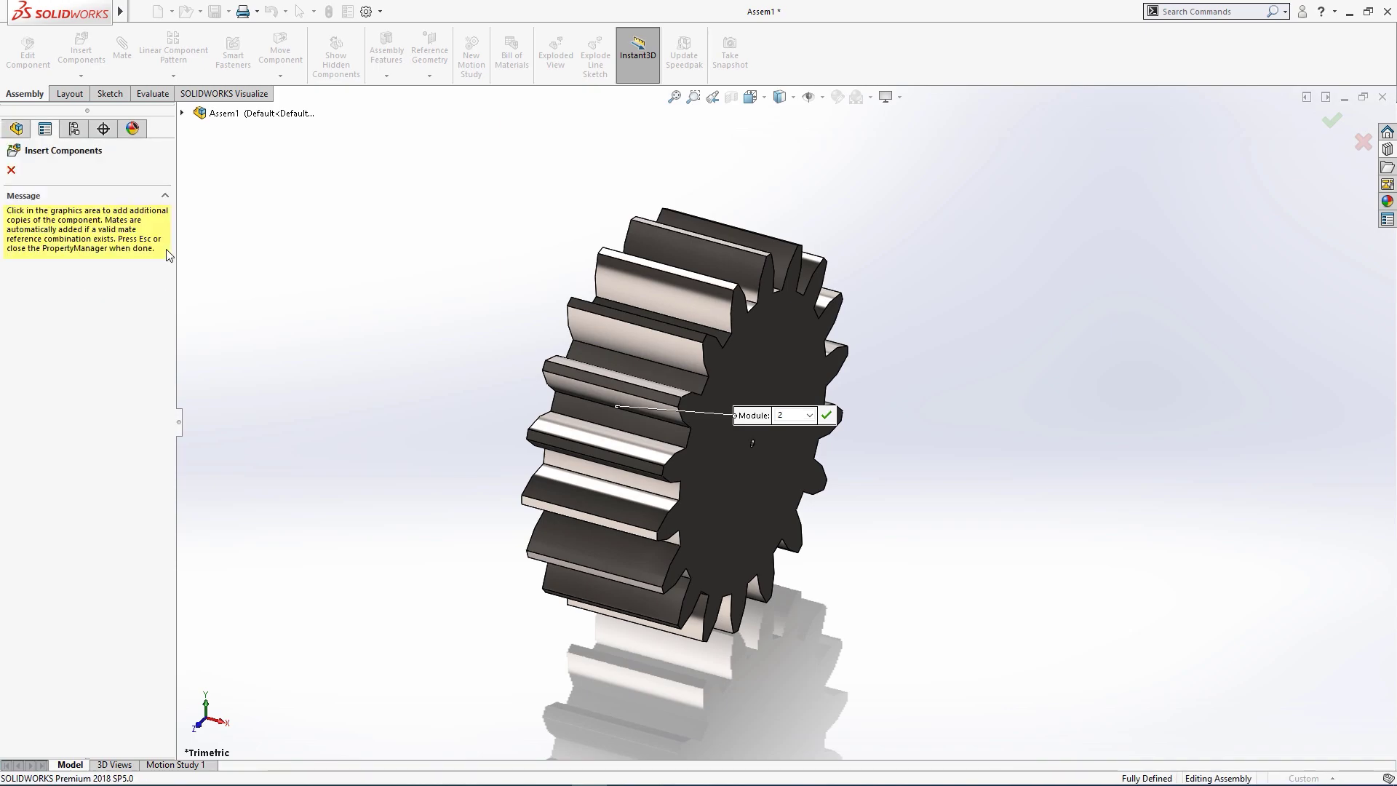
click(11, 172)
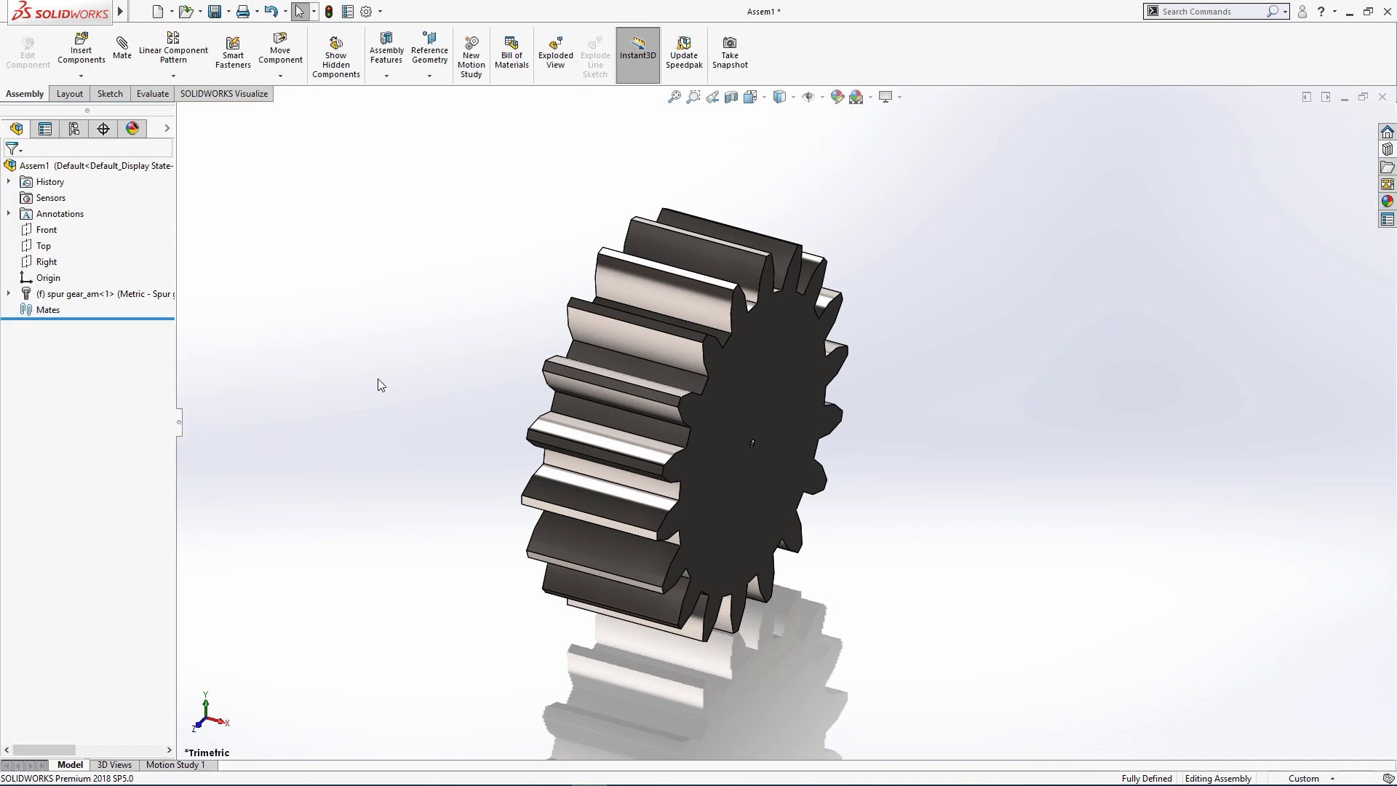
- Float the inserted spur gear component so it can be moved and mated
middle_drag(464, 433, 272, 460)
key(ctrl+shift+z)
right_click(65, 294)
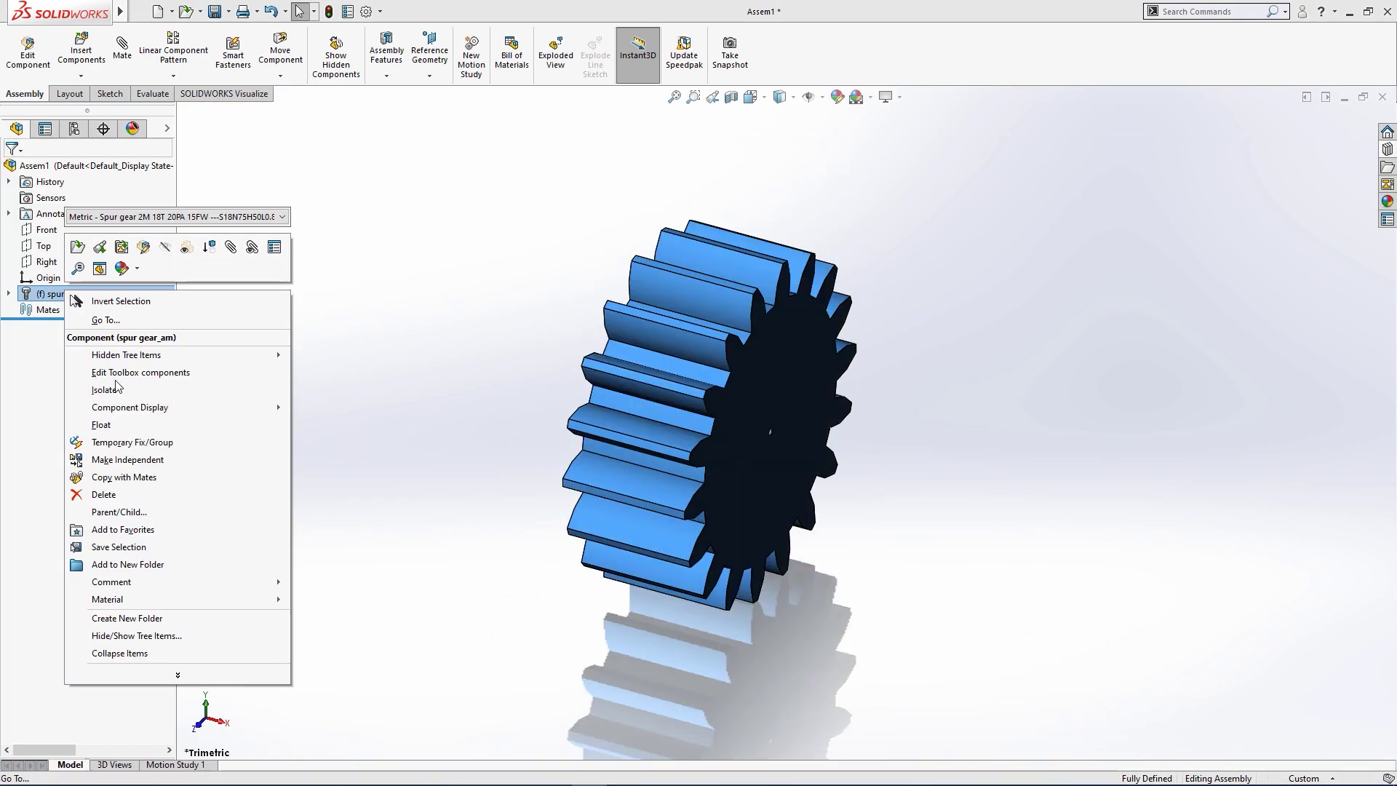
click(124, 424)
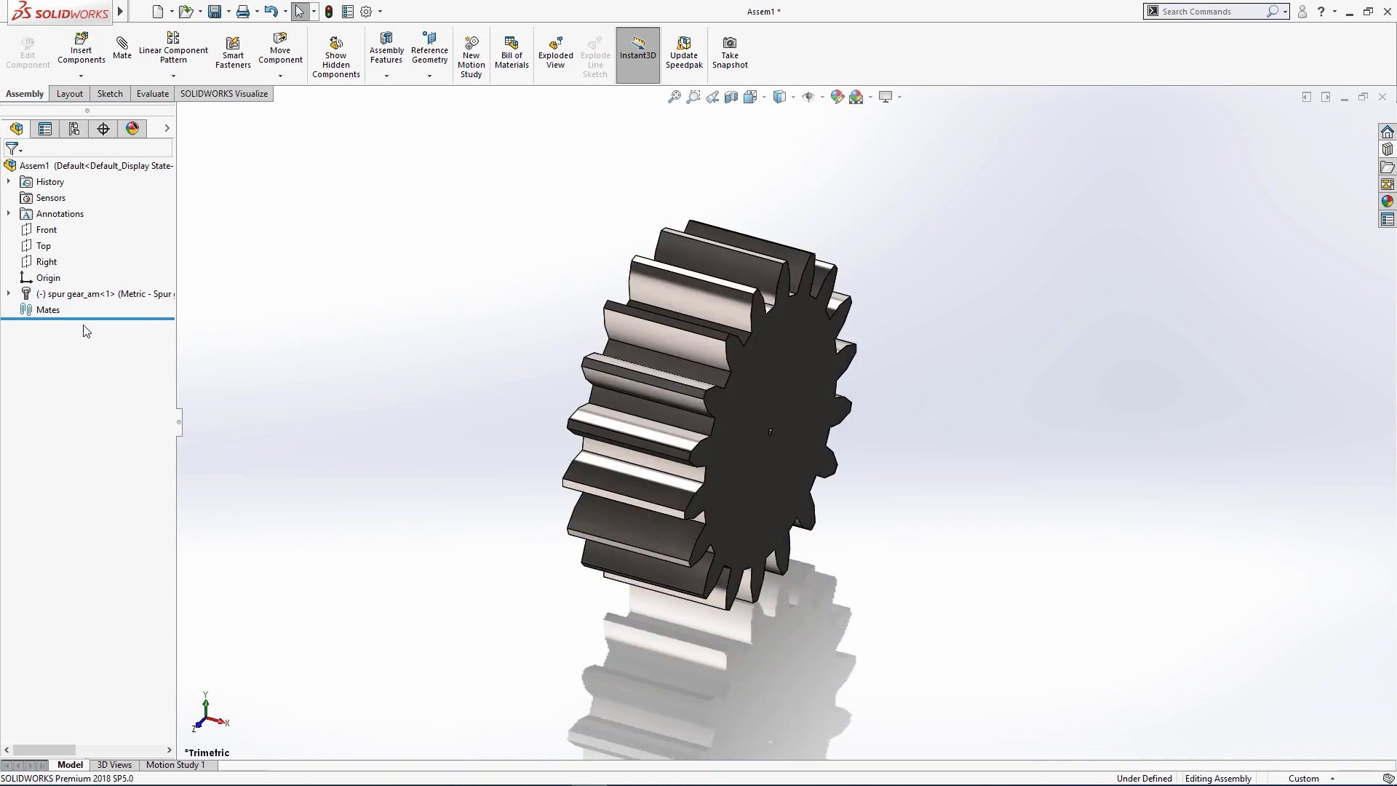
- Mate the spur gear's Plane1 coincident with the assembly's Front plane
click(8, 294)
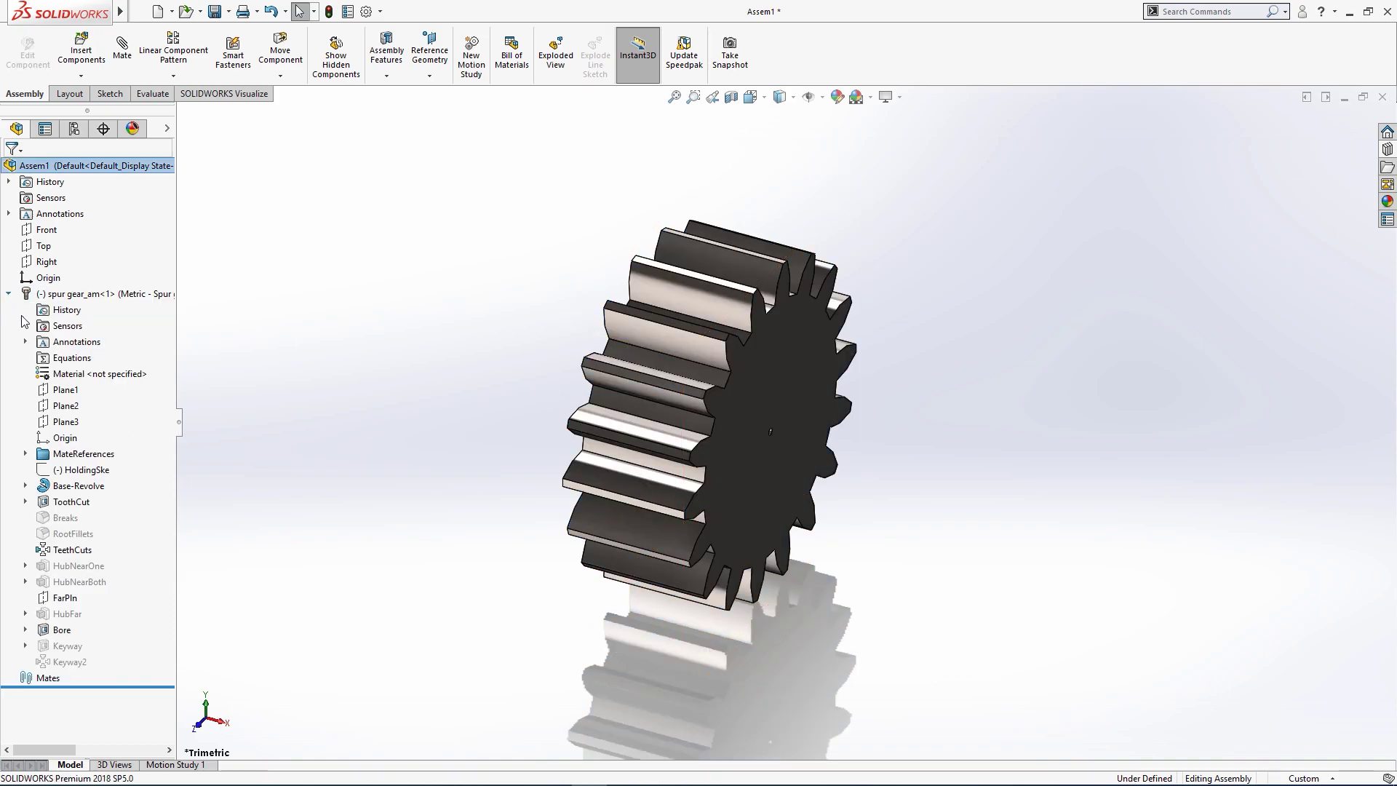
click(66, 390)
ctrl+click(44, 229)
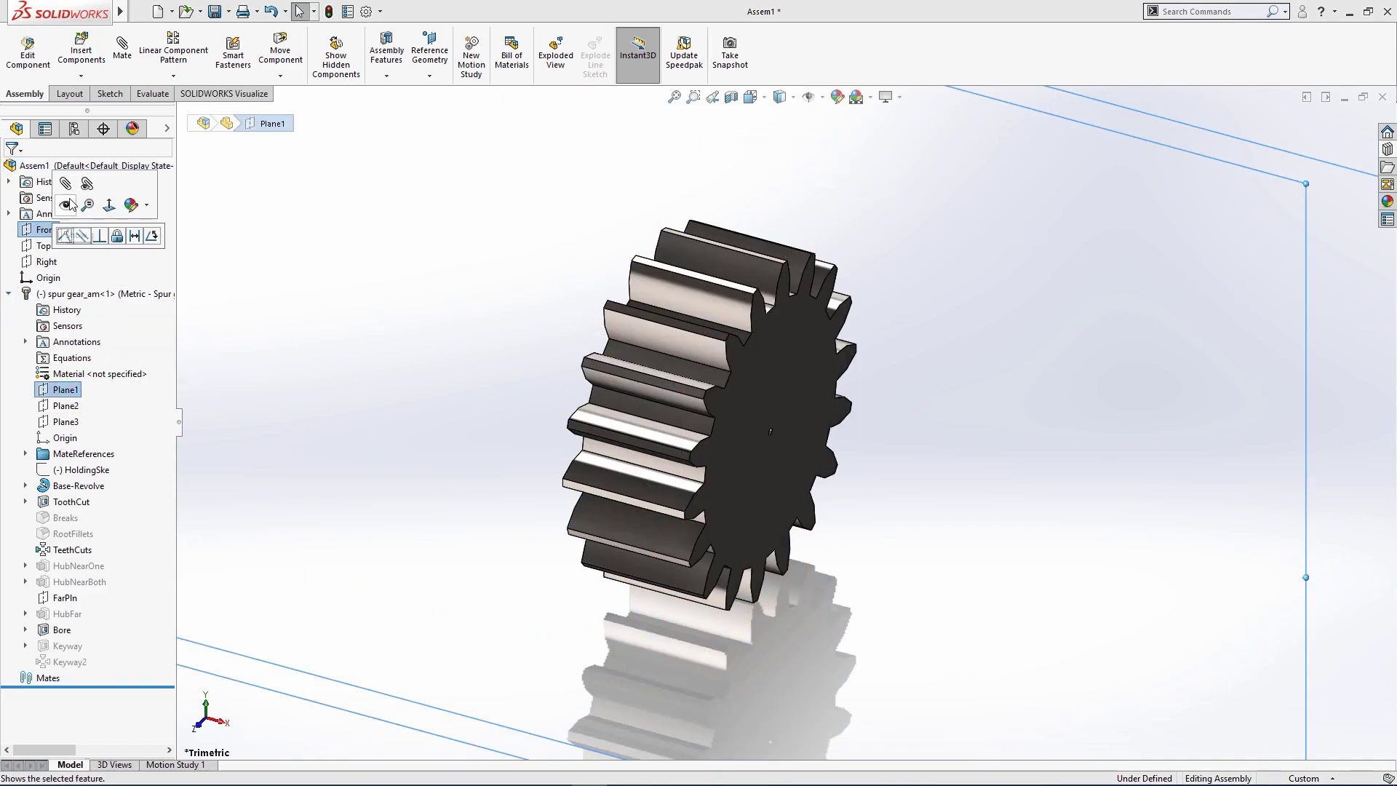
click(65, 184)
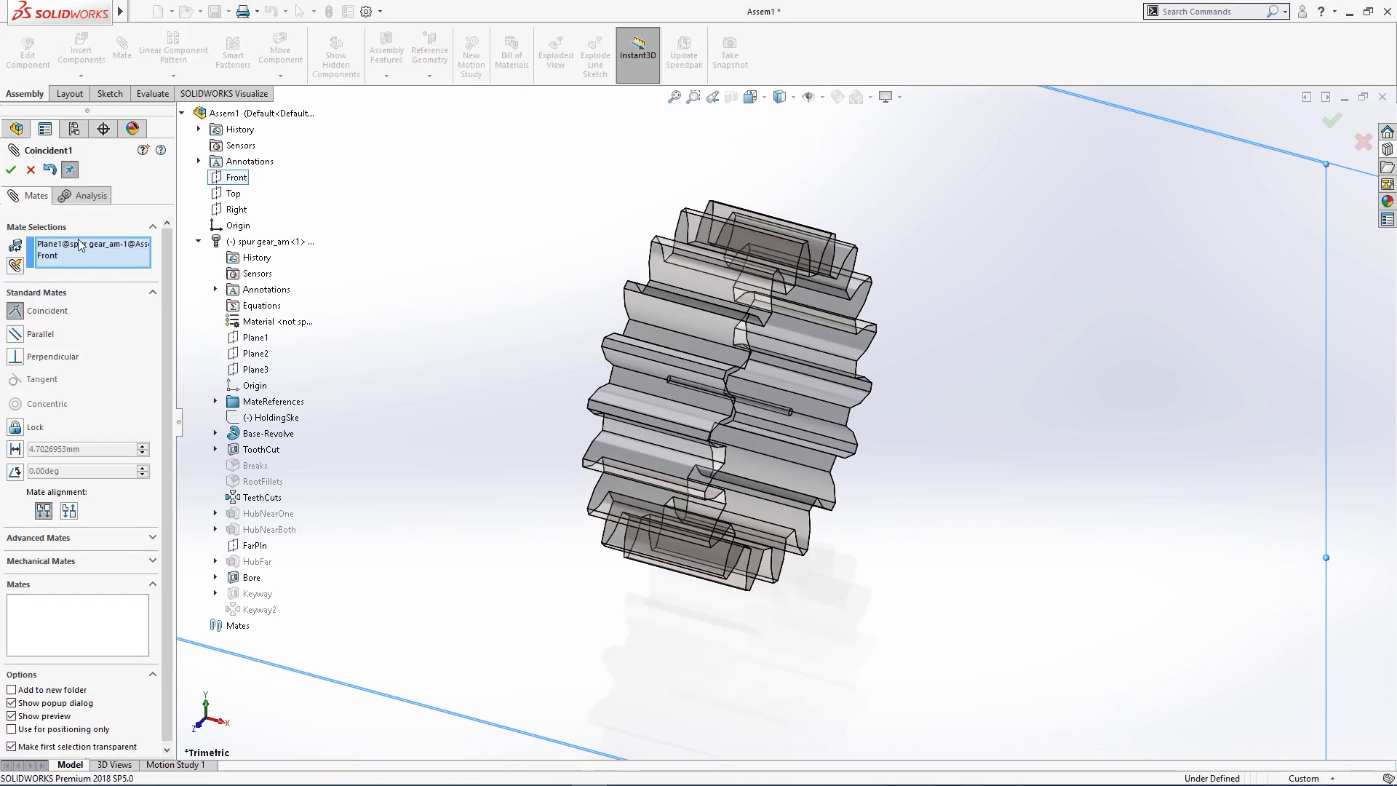
click(10, 170)
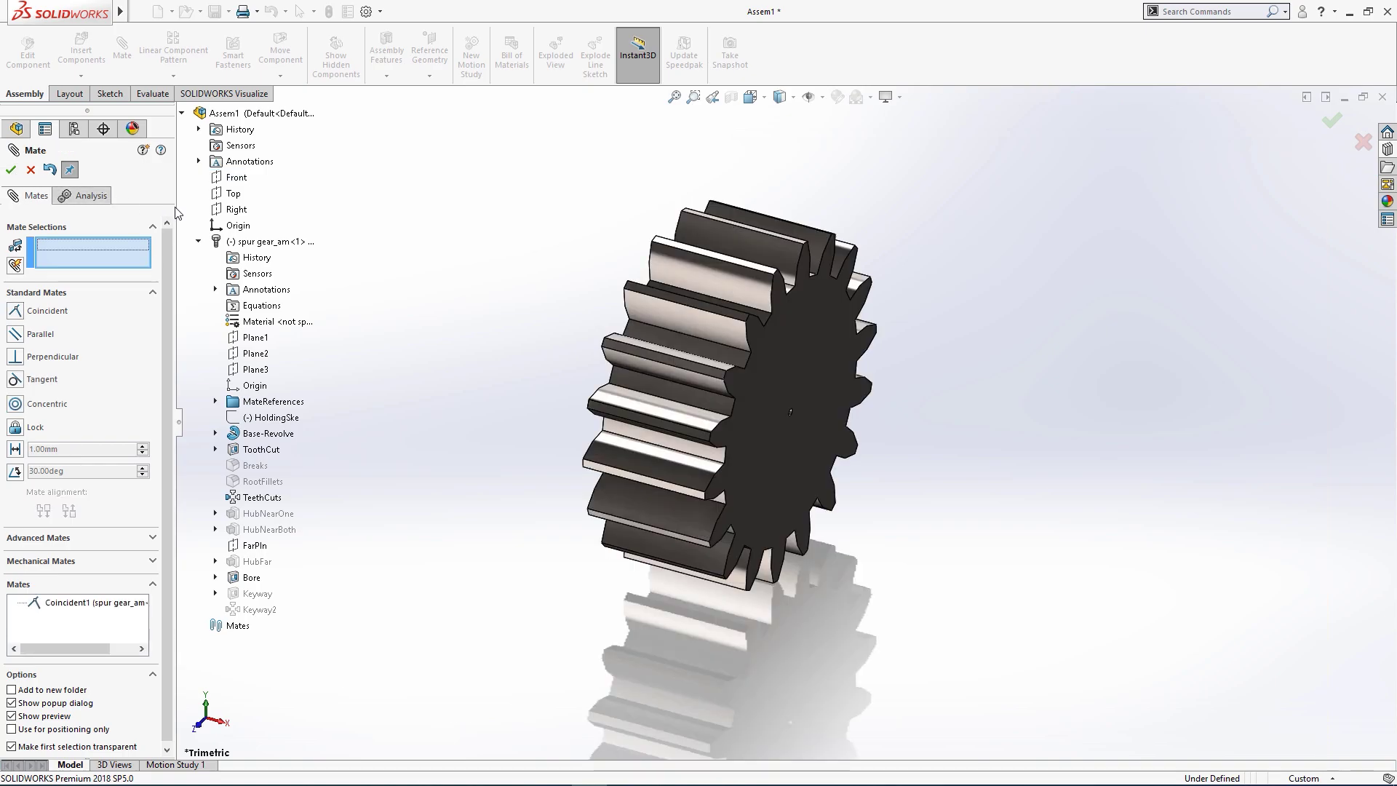
- Add coincident mates between the gear's Plane2 and the assembly's Top plane, and between Plane3 and the Right plane
click(239, 195)
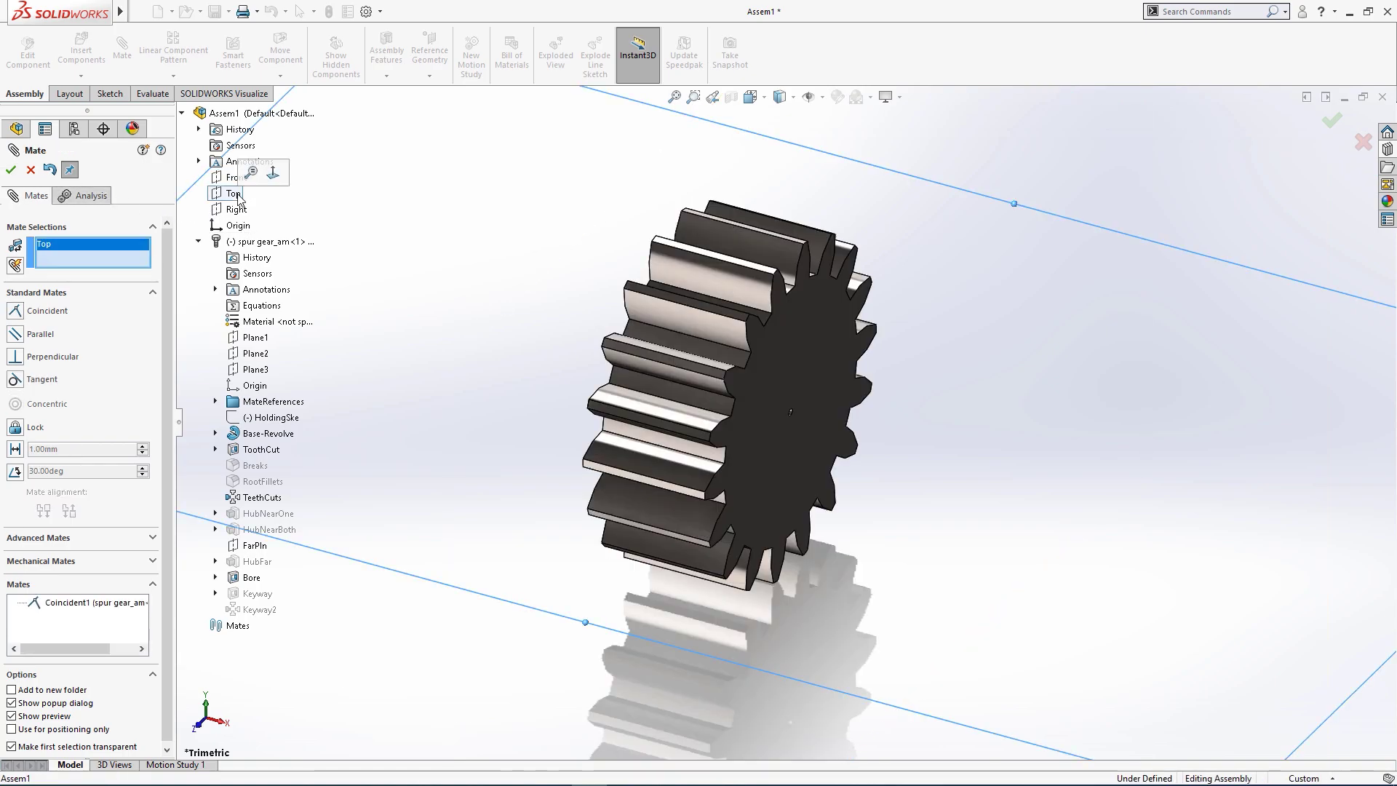
click(259, 355)
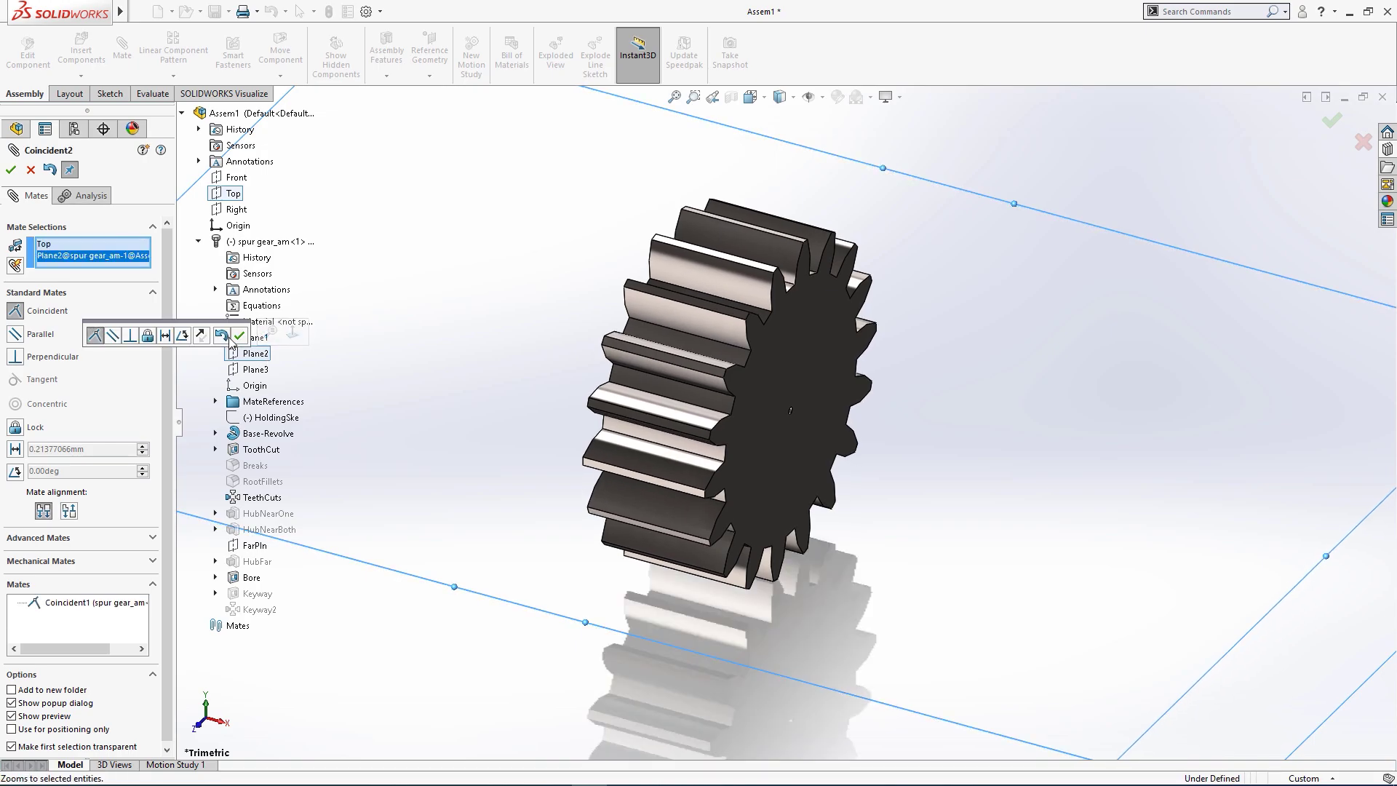
click(240, 336)
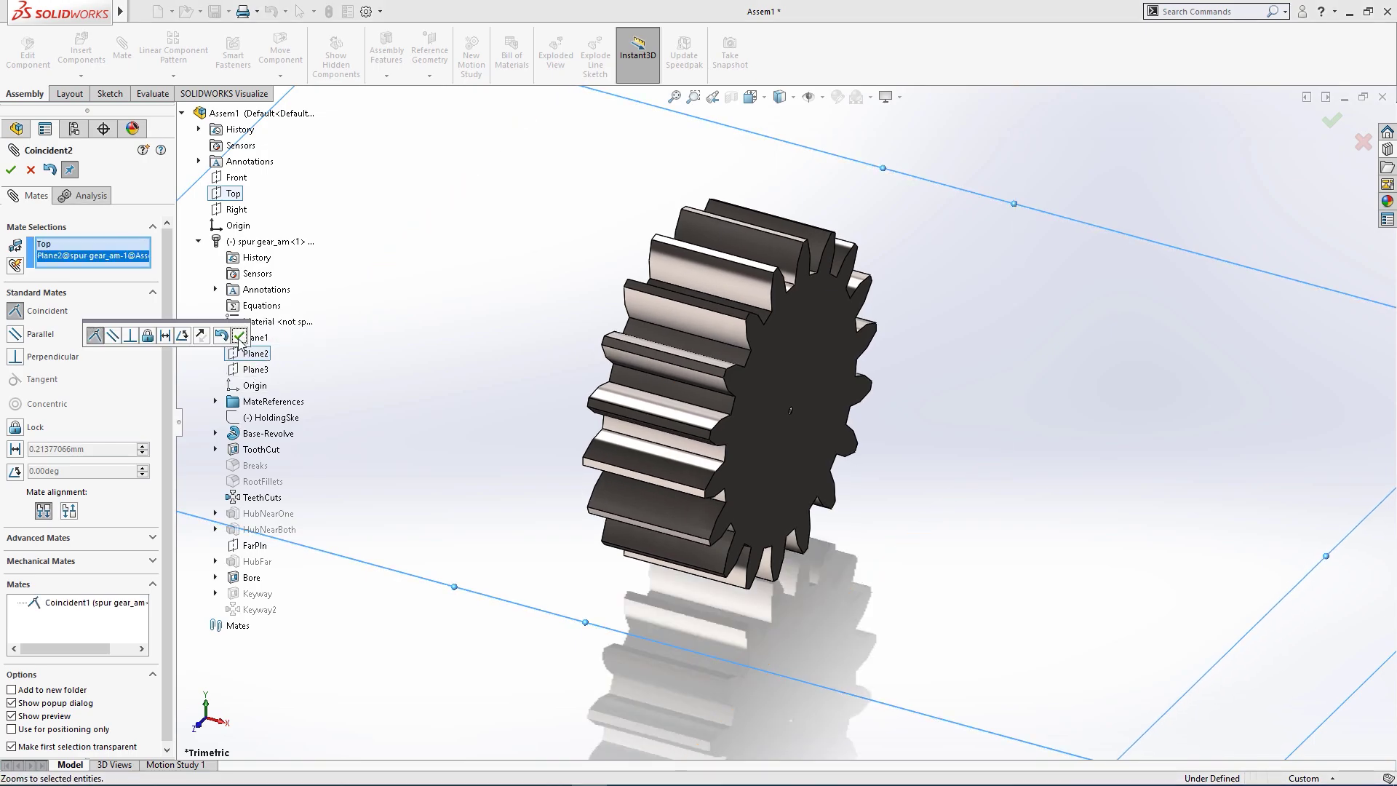
click(256, 370)
click(237, 210)
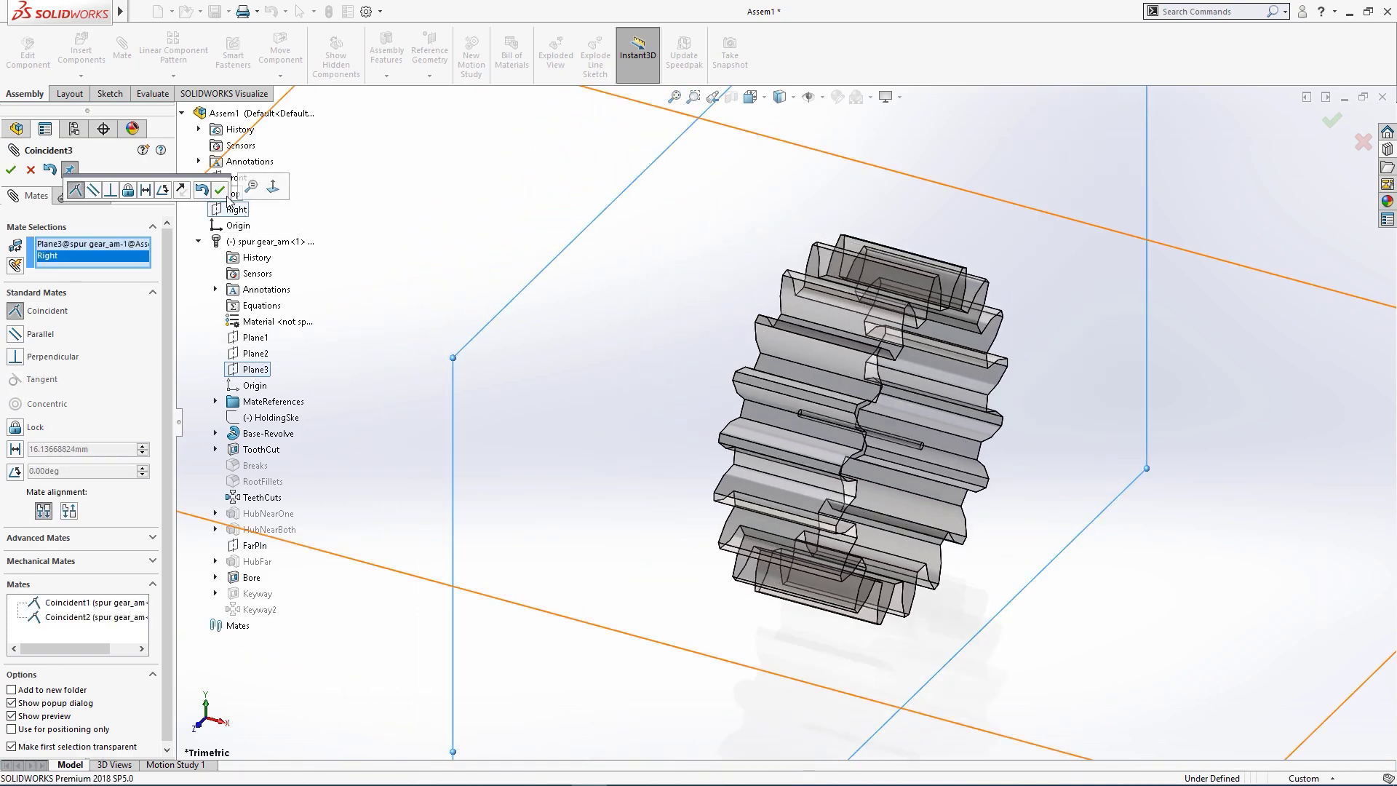
click(220, 191)
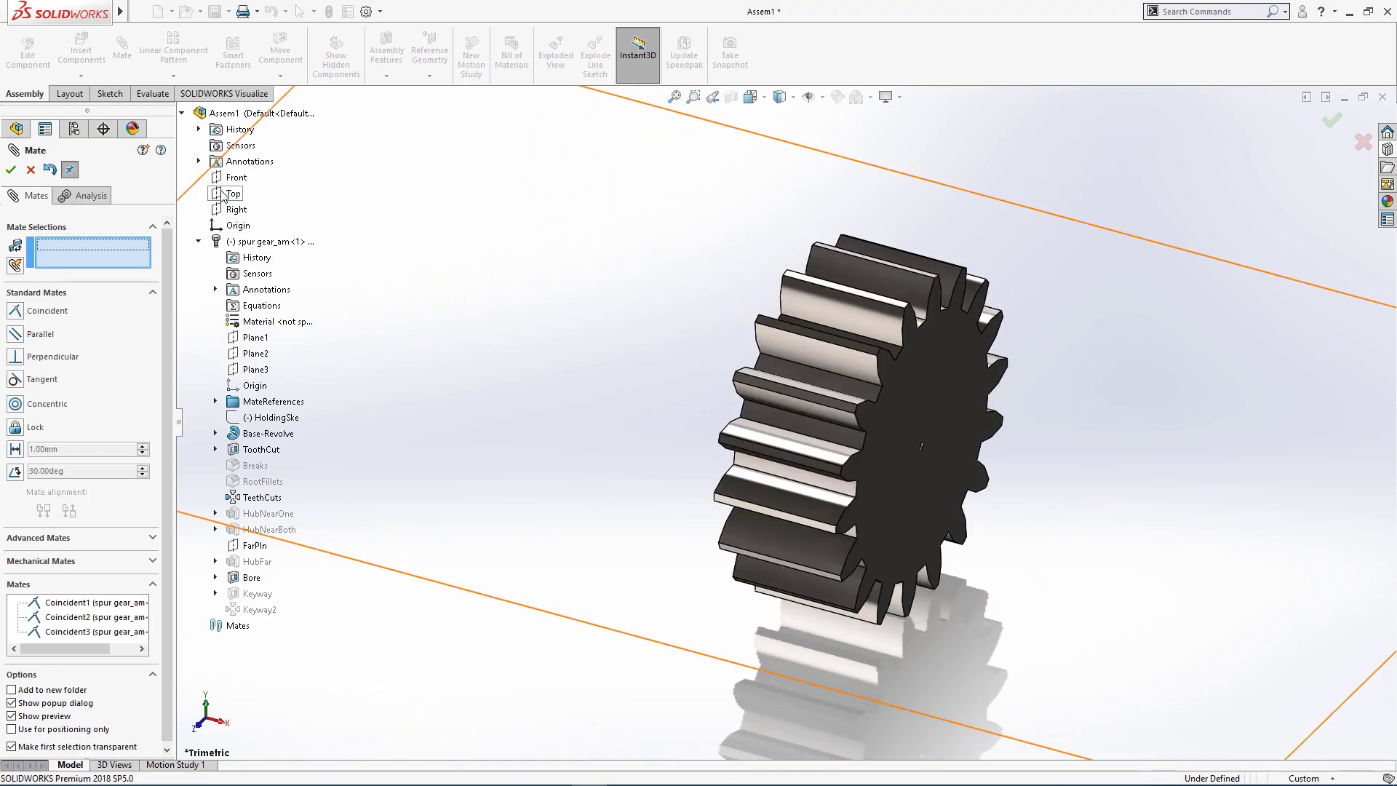
click(12, 169)
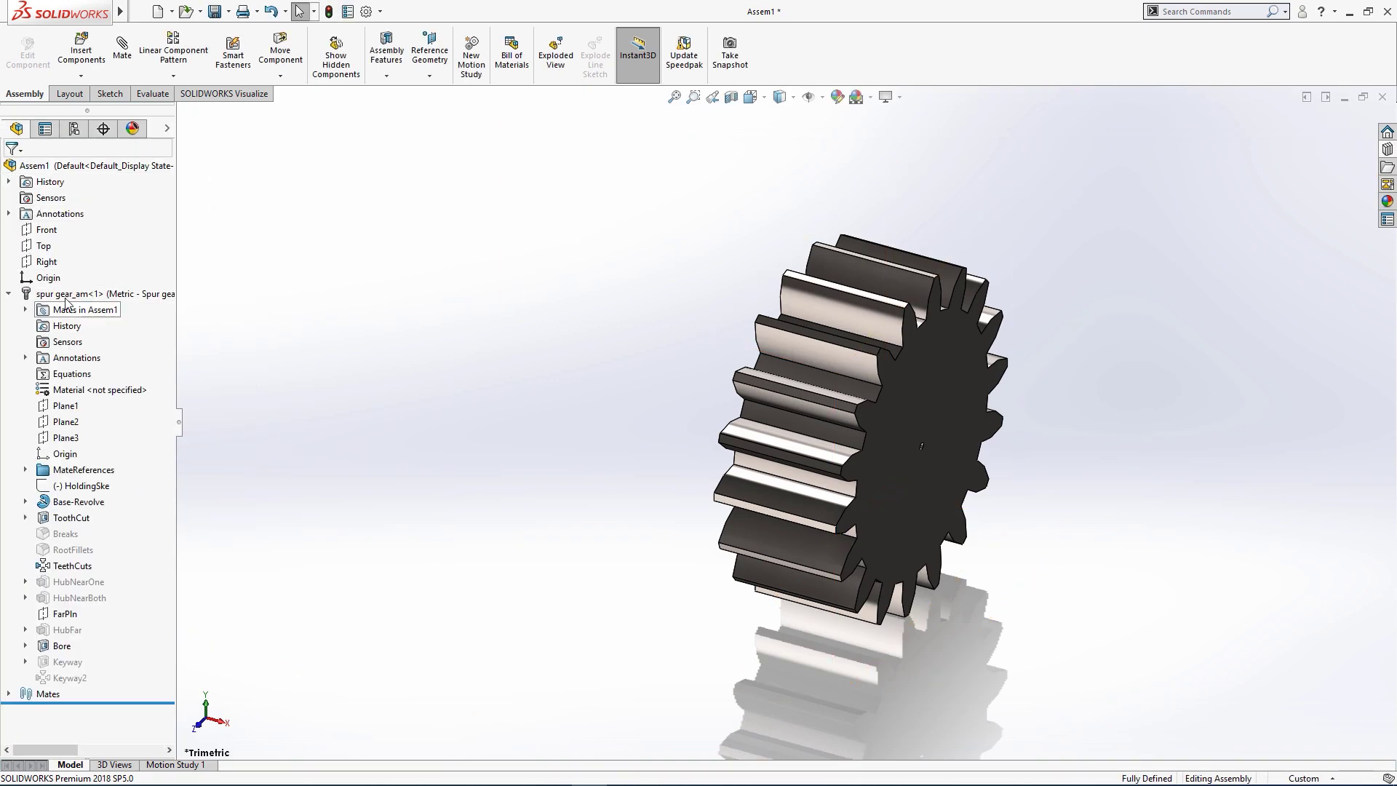
- Autosize the assembly's Front, Top and Right planes to fit the gear
right_click(49, 235)
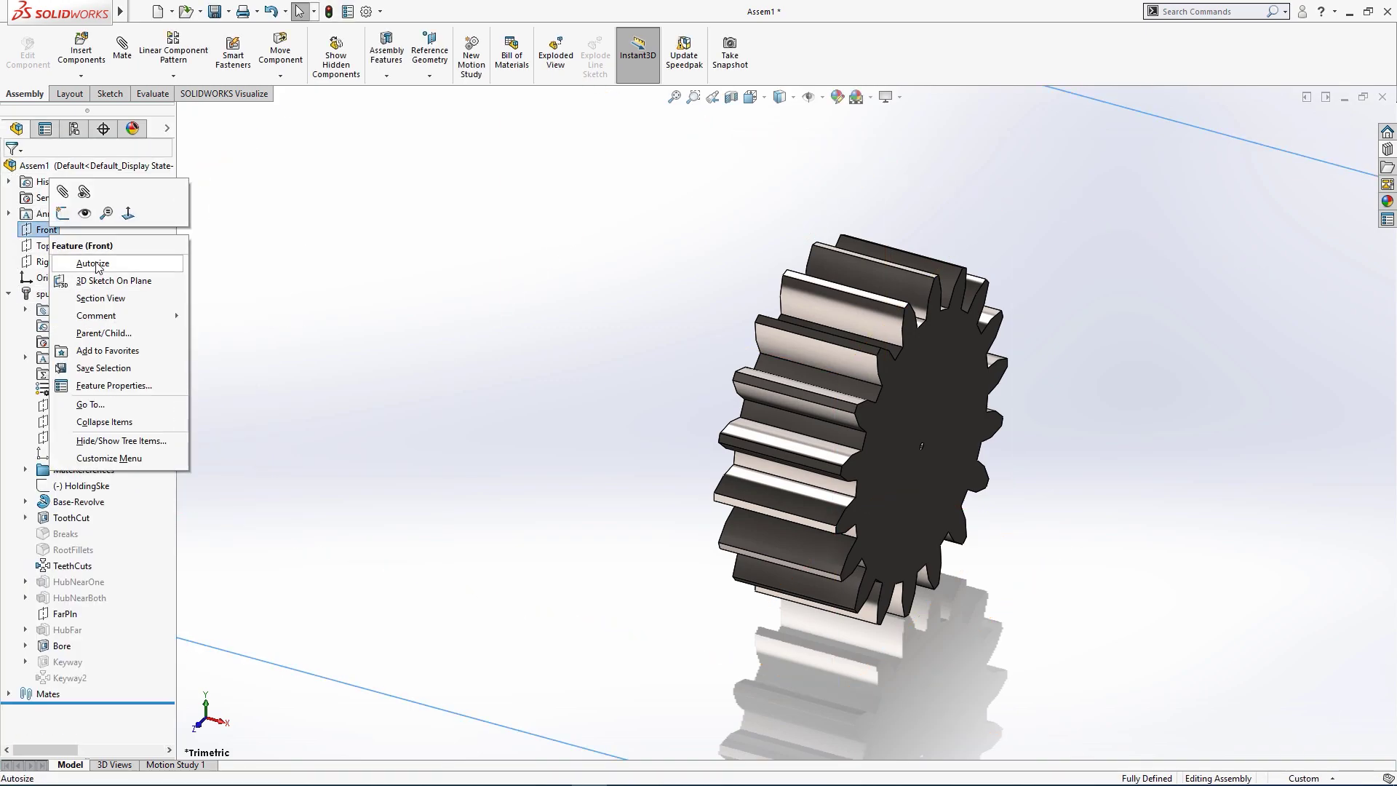
click(97, 267)
right_click(45, 246)
click(64, 277)
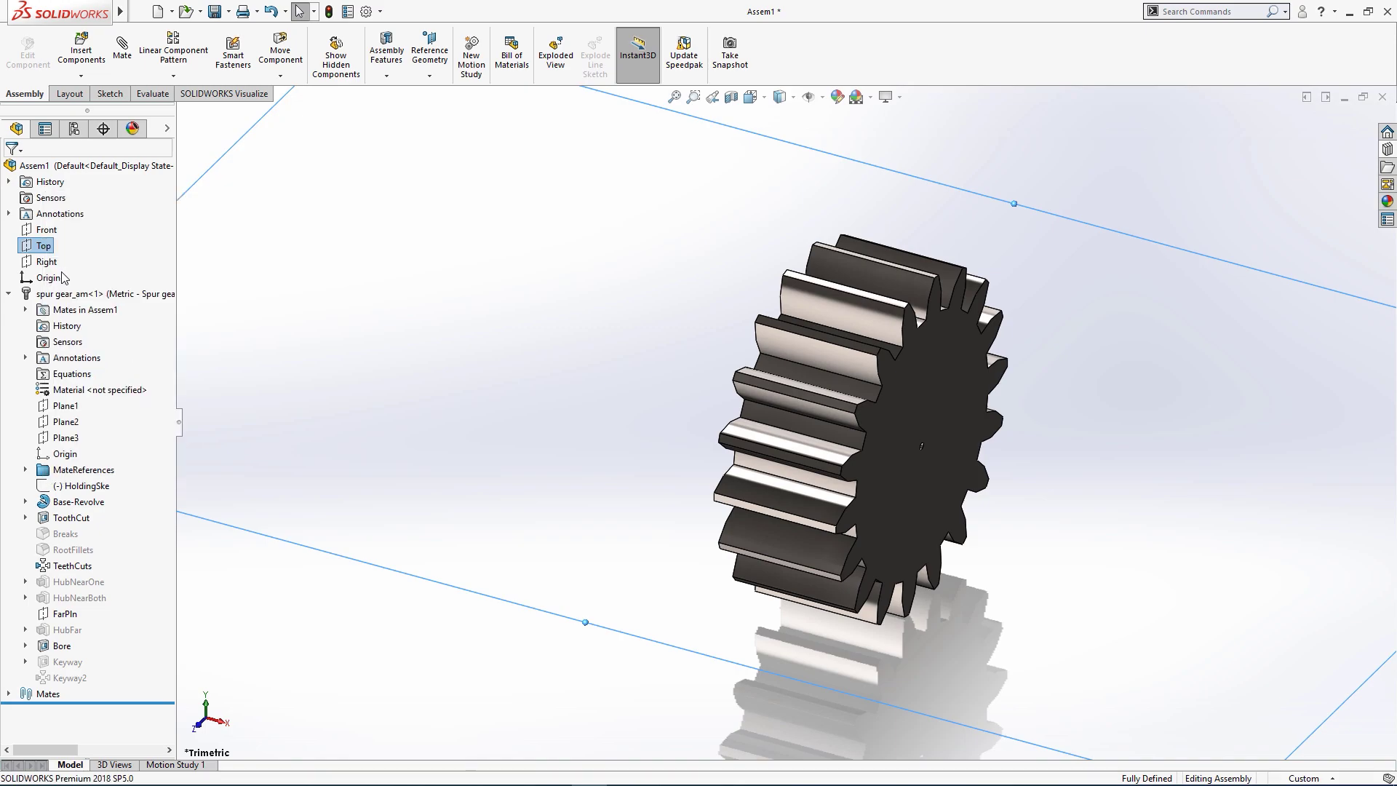
right_click(47, 261)
click(60, 294)
middle_drag(297, 325, 332, 355)
key(ctrl+7)
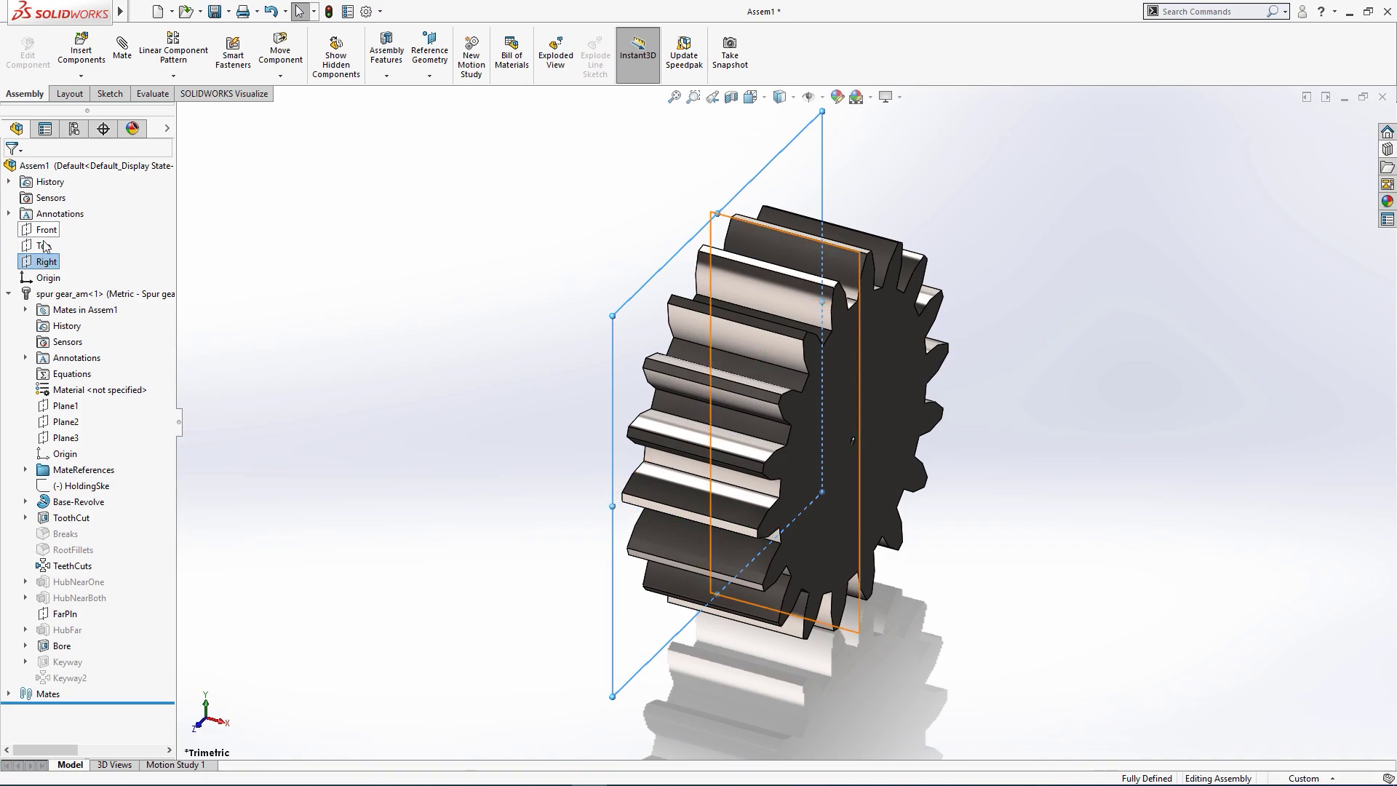
click(308, 353)
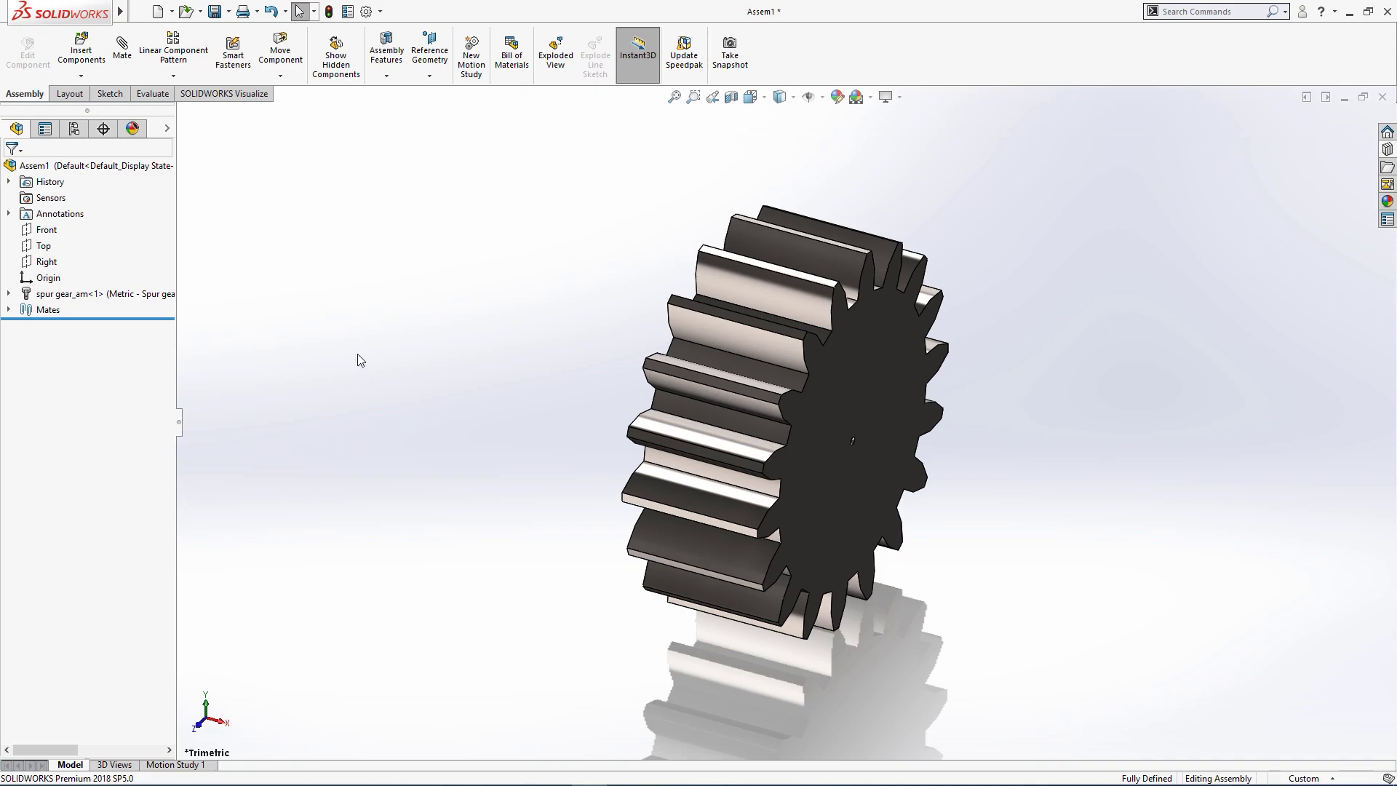
- Save the assembly to the Desktop as a part file named Gear shaft, including all components
click(215, 13)
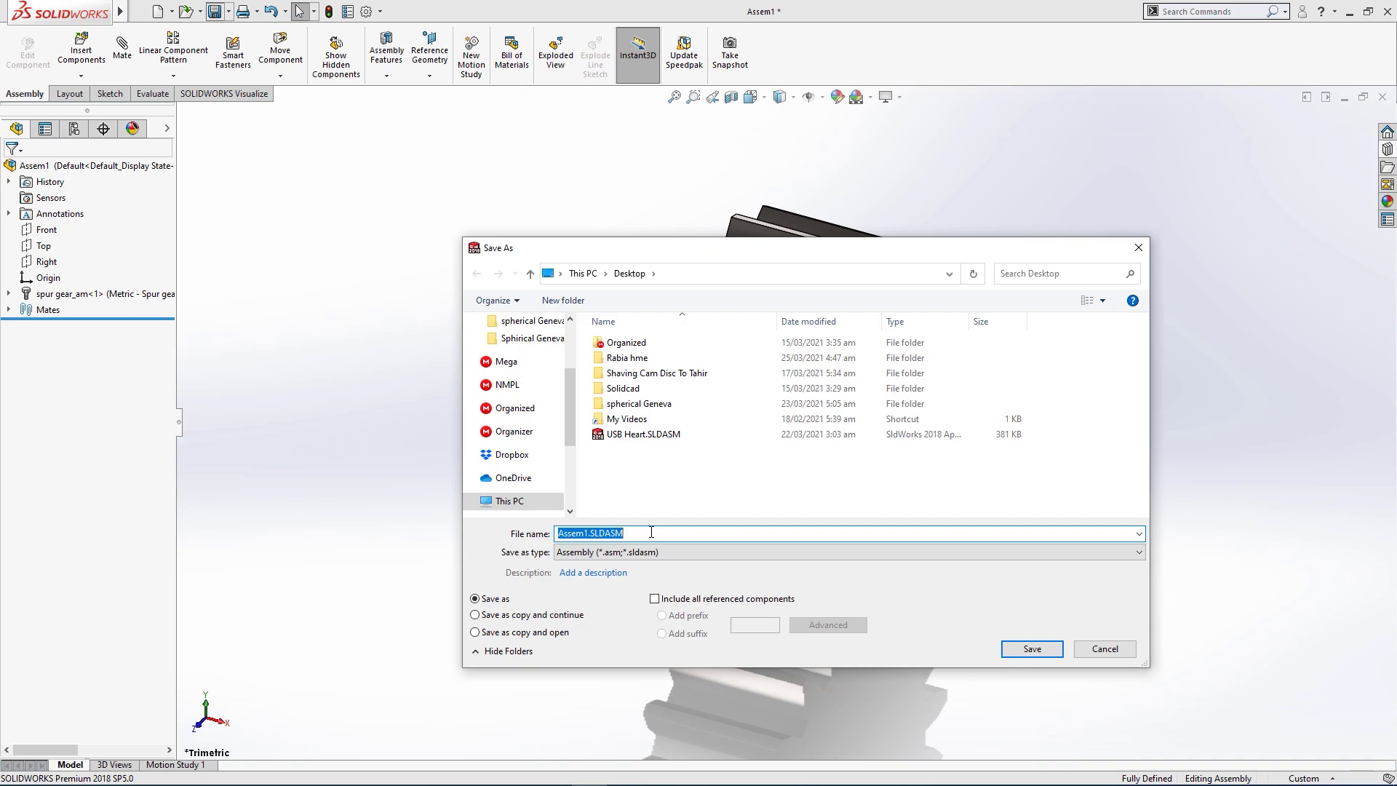
text(Gear shaft)
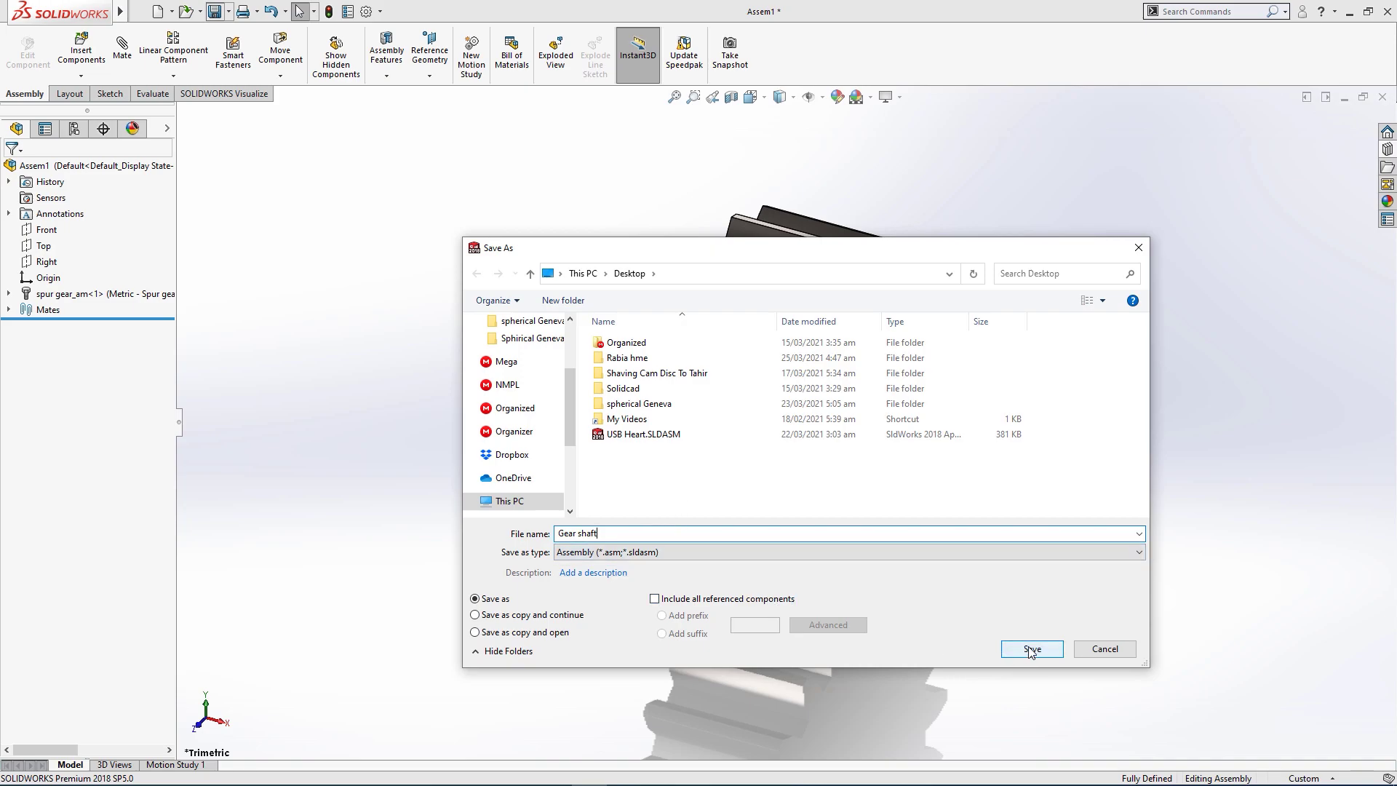
click(698, 552)
click(658, 589)
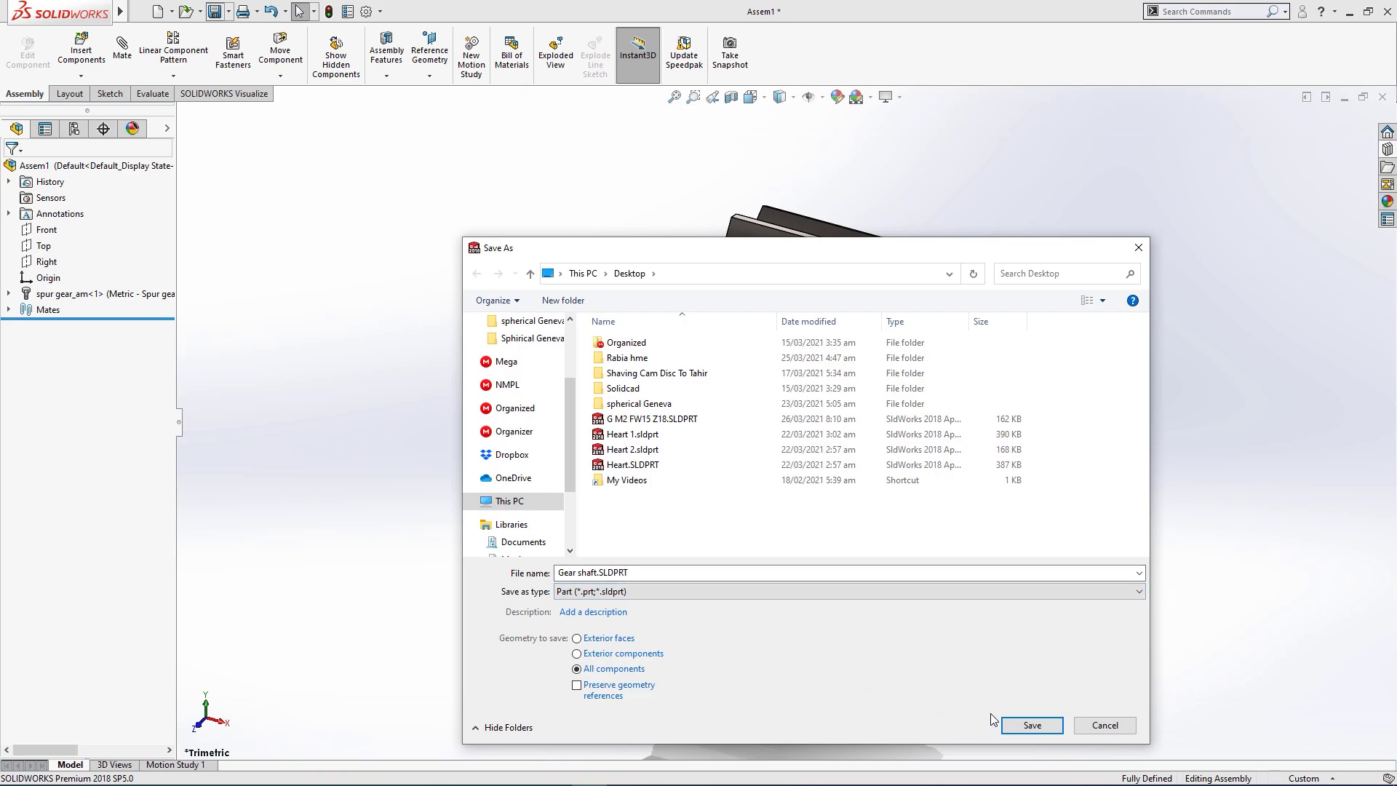
click(1020, 729)
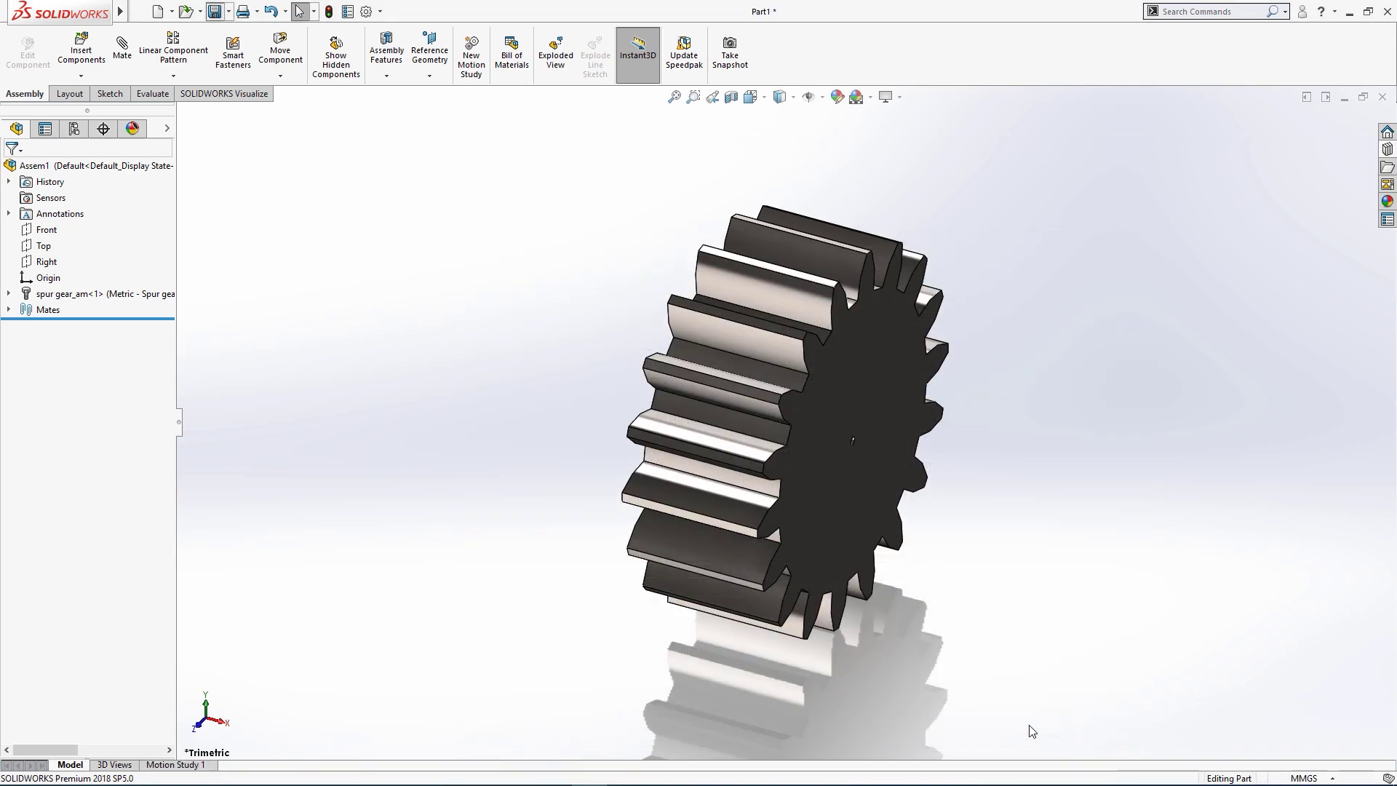
- Close the assembly without saving it and open Gear shaft.SLDPRT without feature recognition
click(1381, 99)
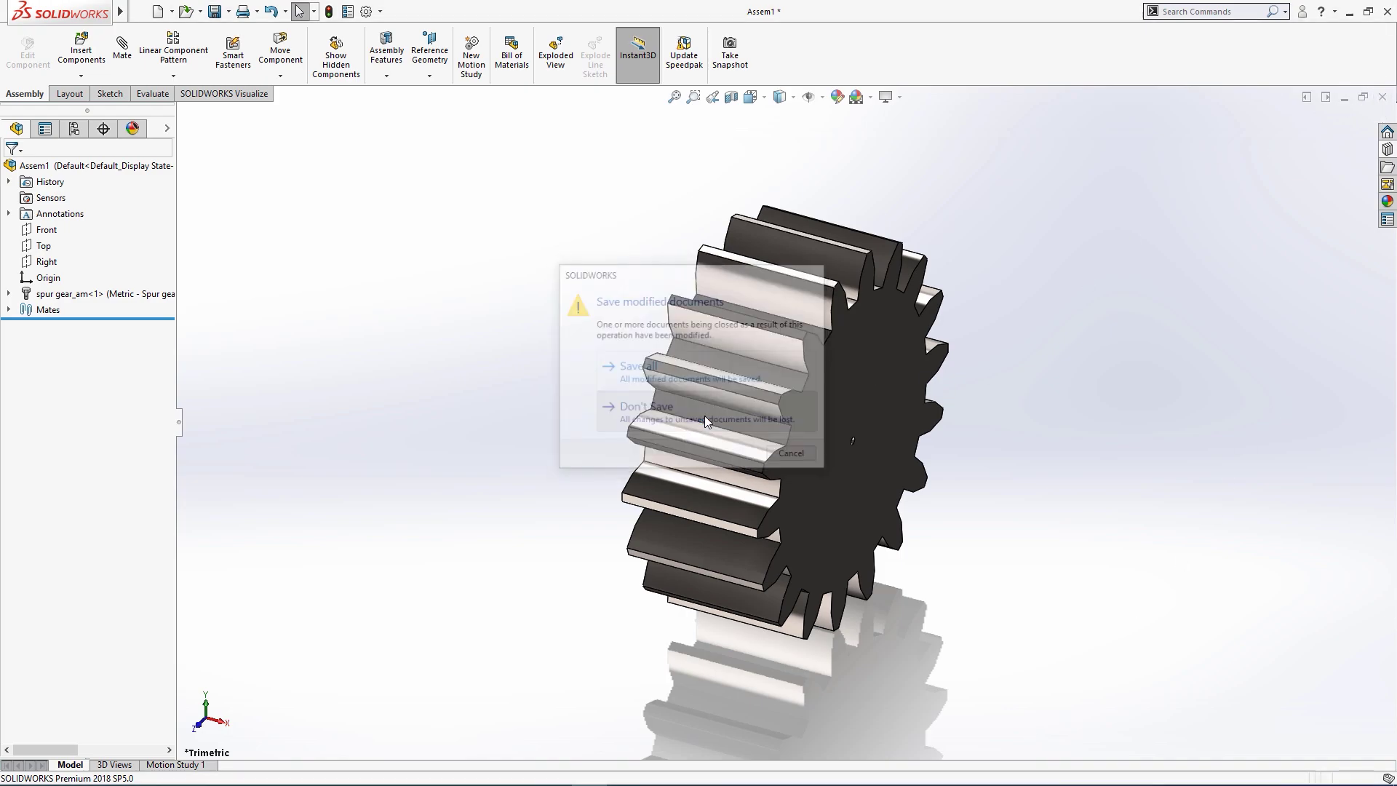
click(704, 418)
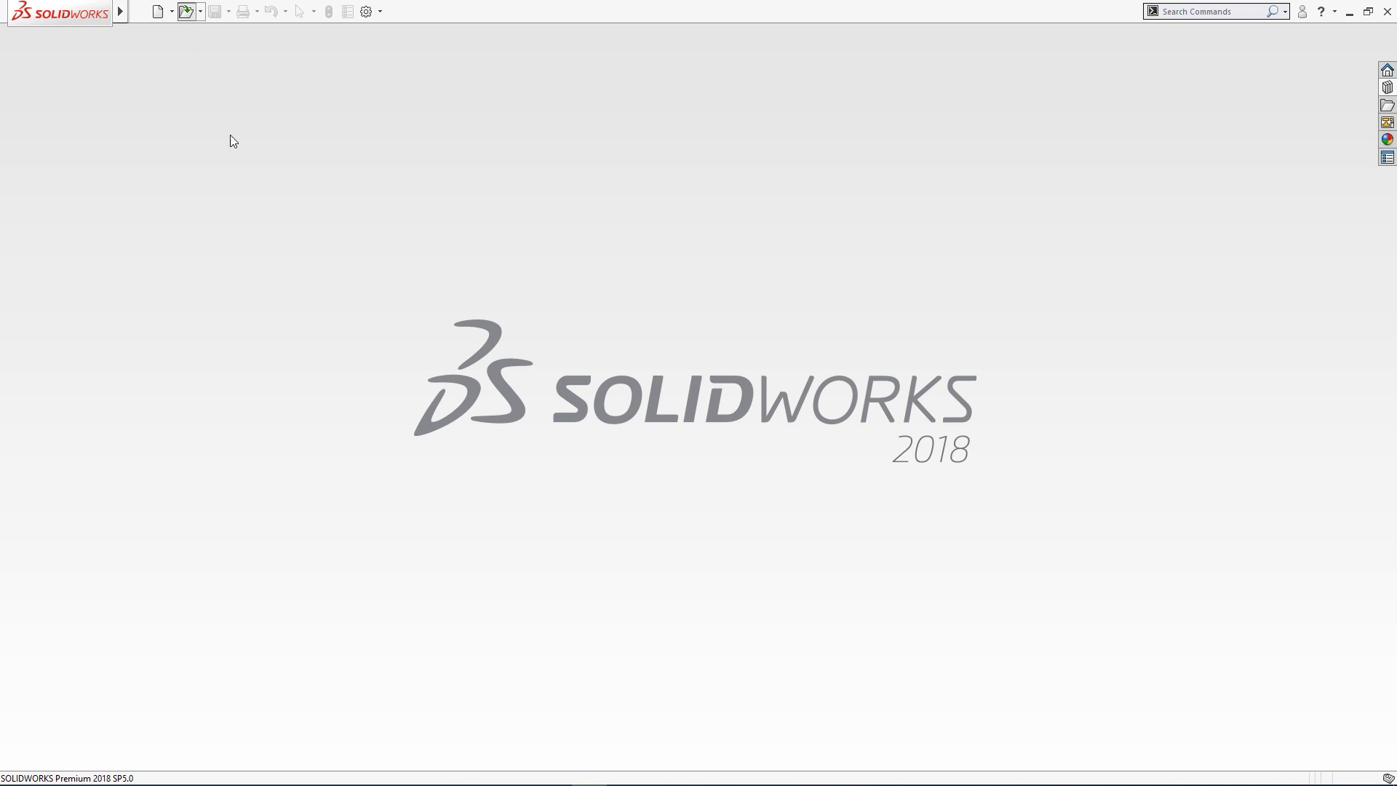
key(ctrl+o)
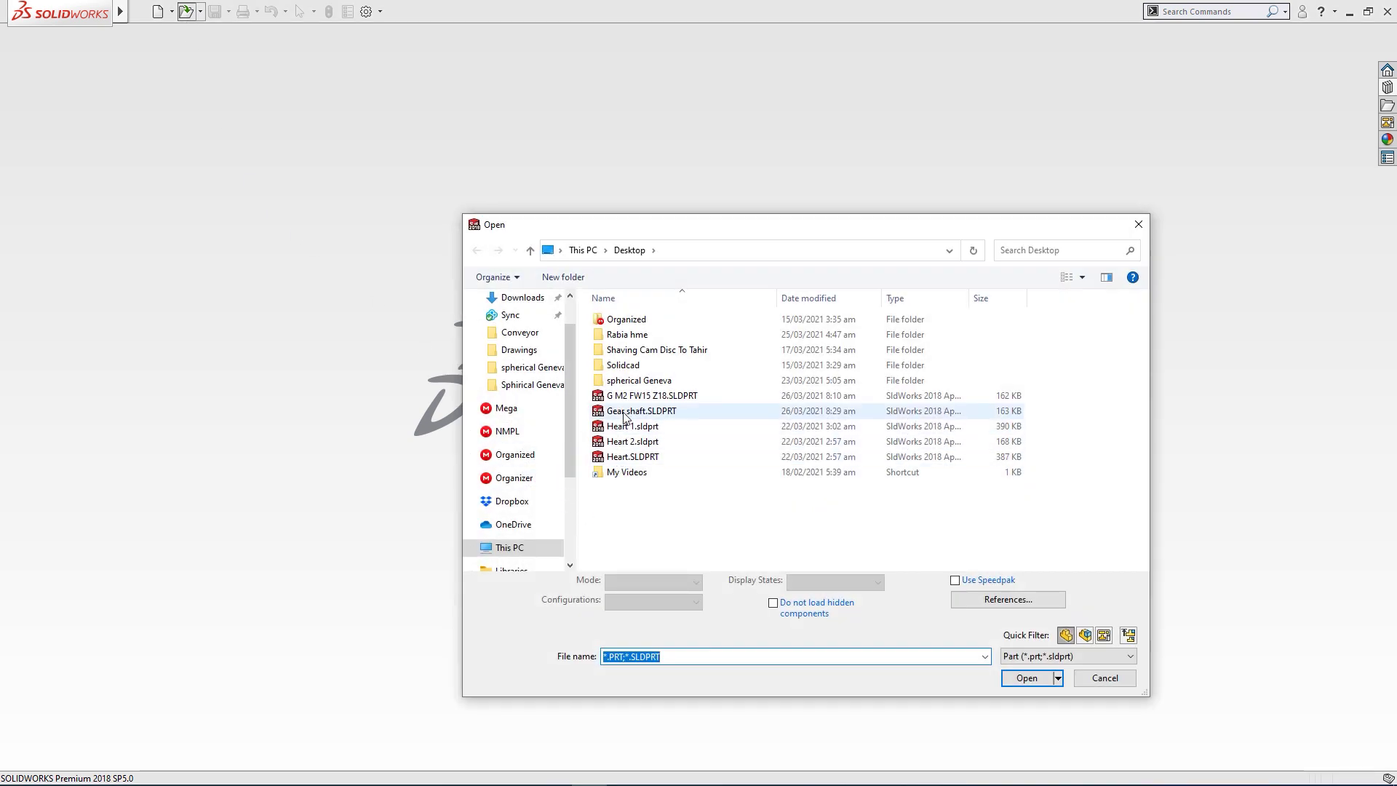
click(624, 412)
click(1024, 677)
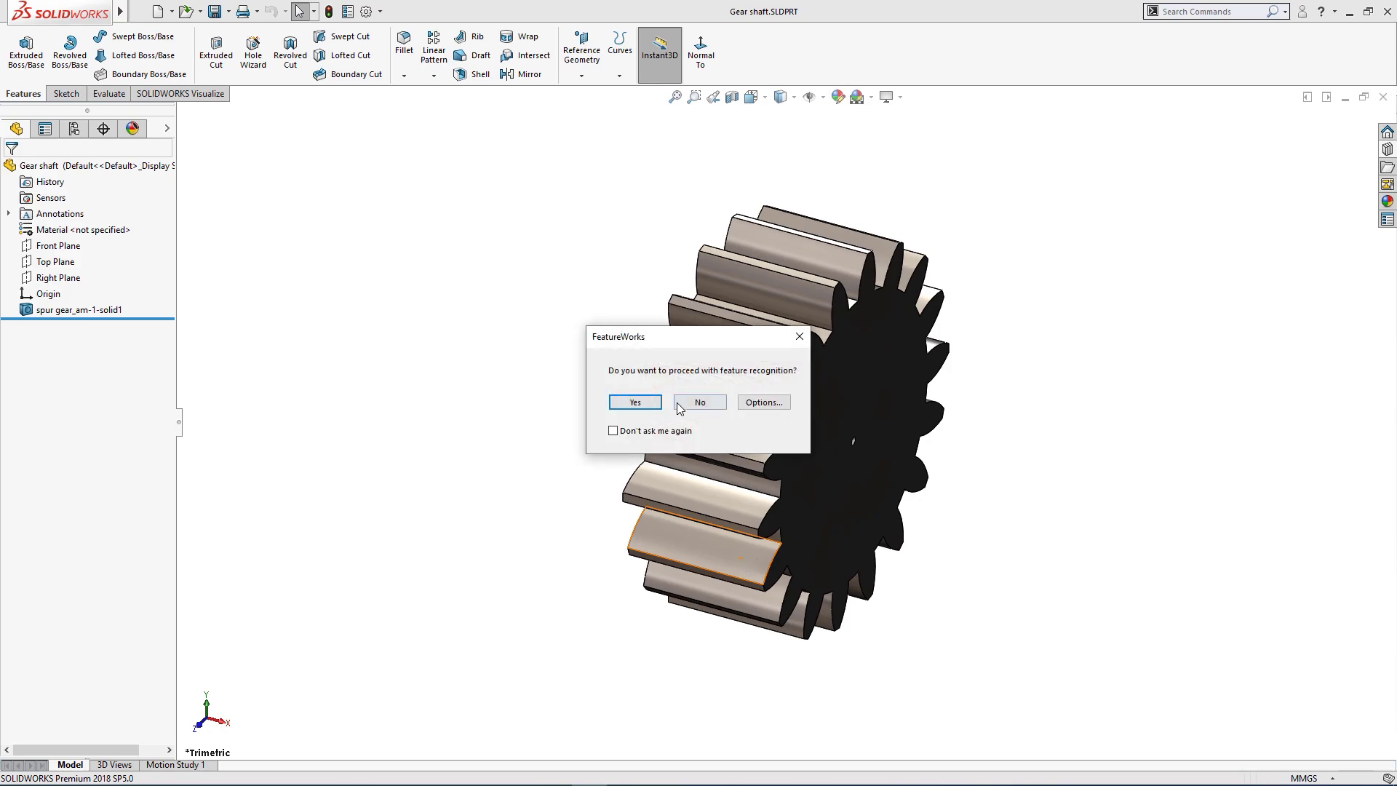
click(699, 402)
- On the Front Plane, sketch a horizontal construction line about 112 mm long through the origin, extending beyond both gear faces
mouse_move(462, 440)
middle_down()
mouse_move(490, 473)
mouse_move(553, 466)
mouse_move(452, 430)
middle_up()
key(ctrl+7)
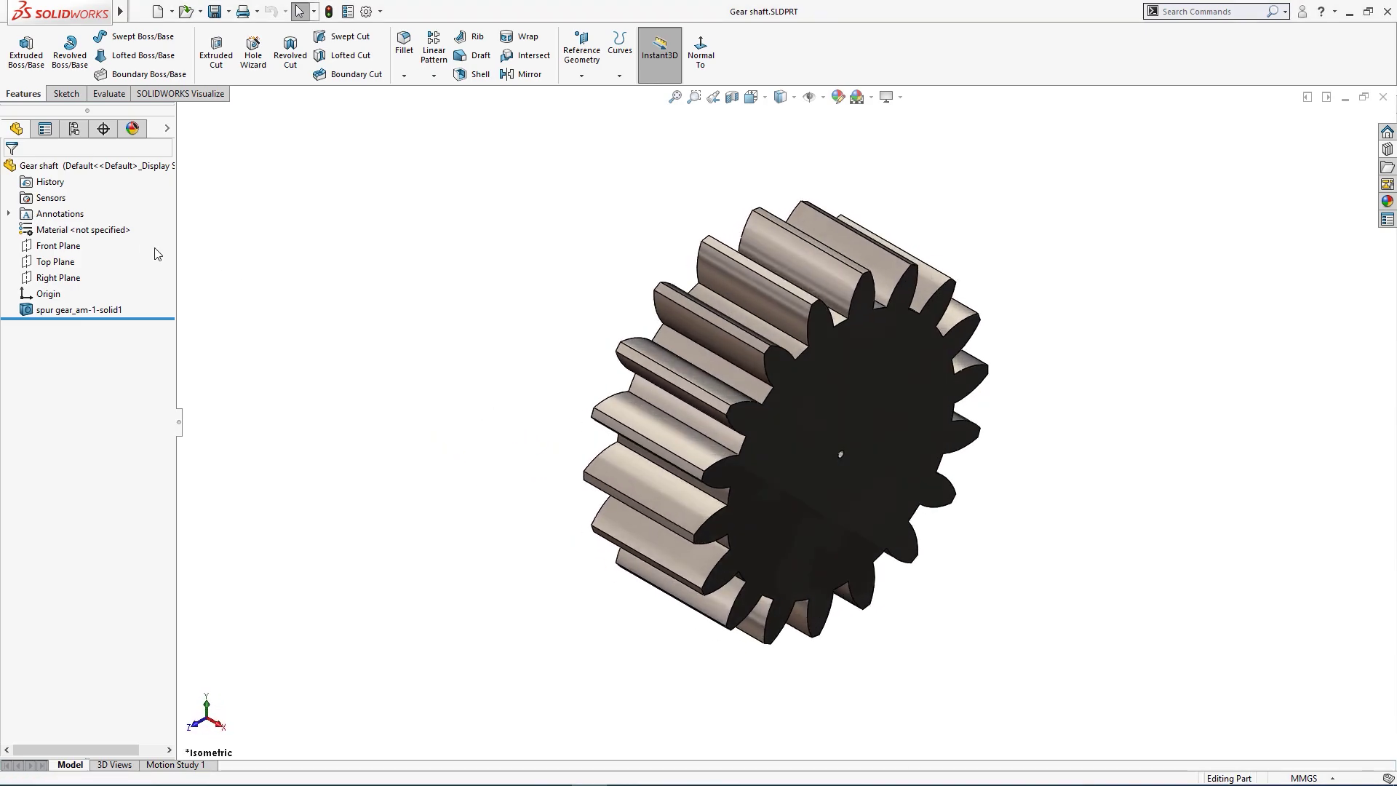
click(123, 248)
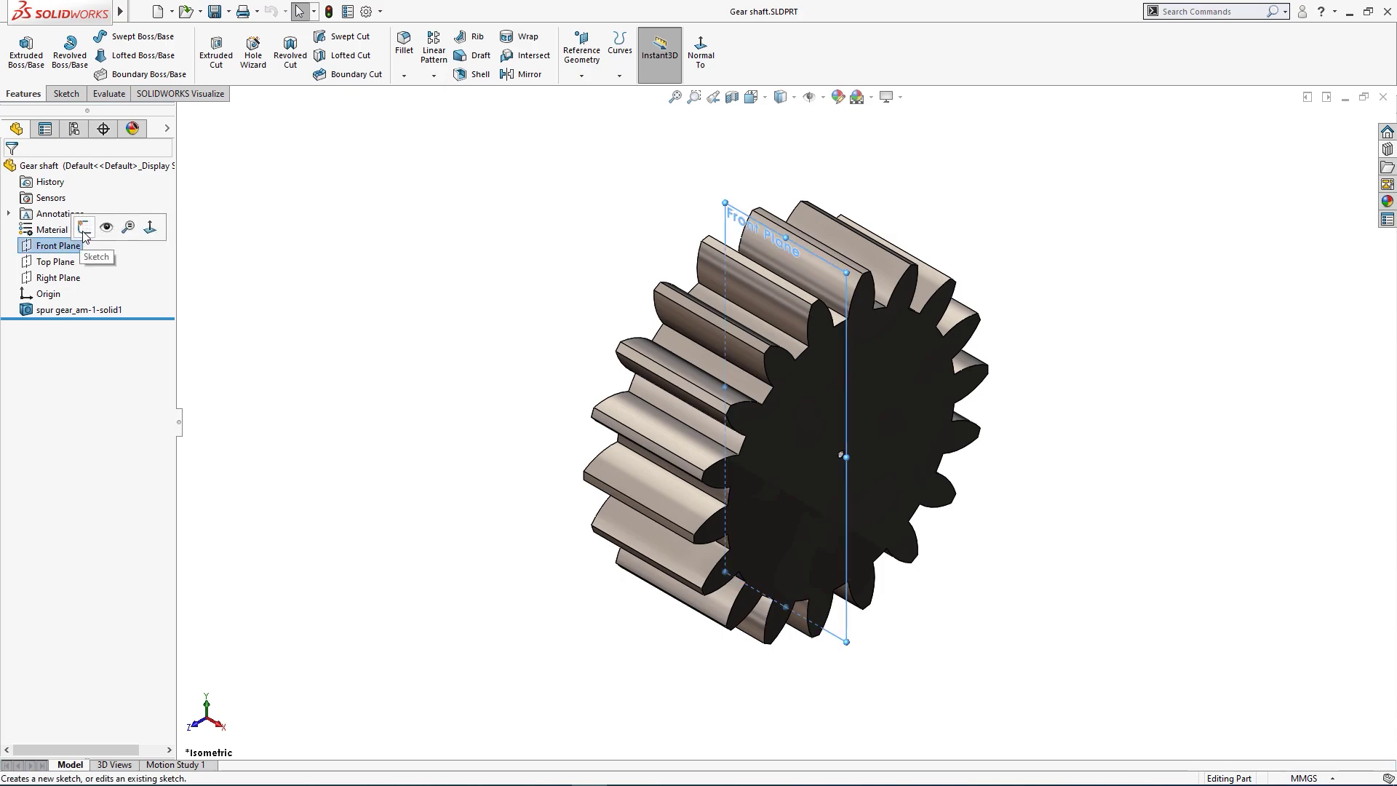
click(84, 229)
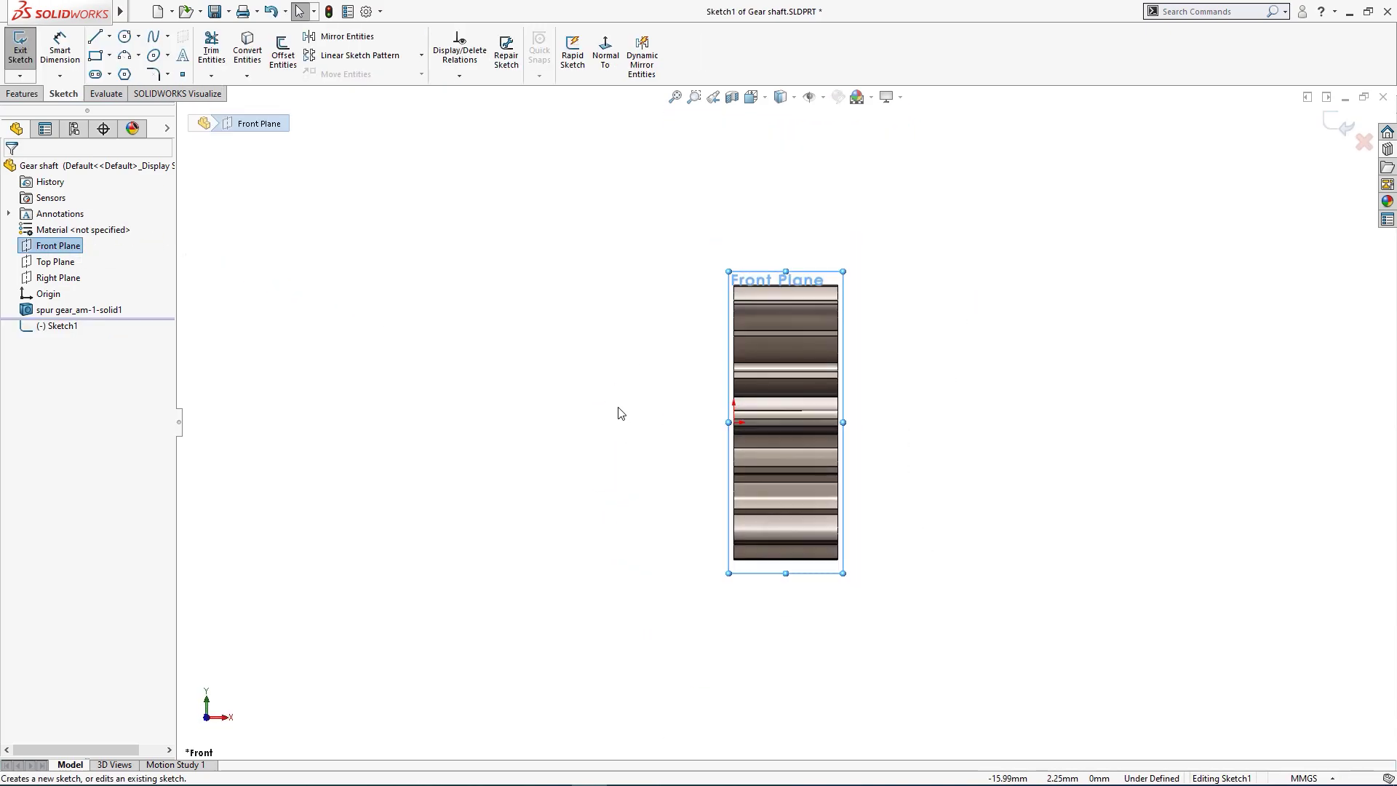
key(l)
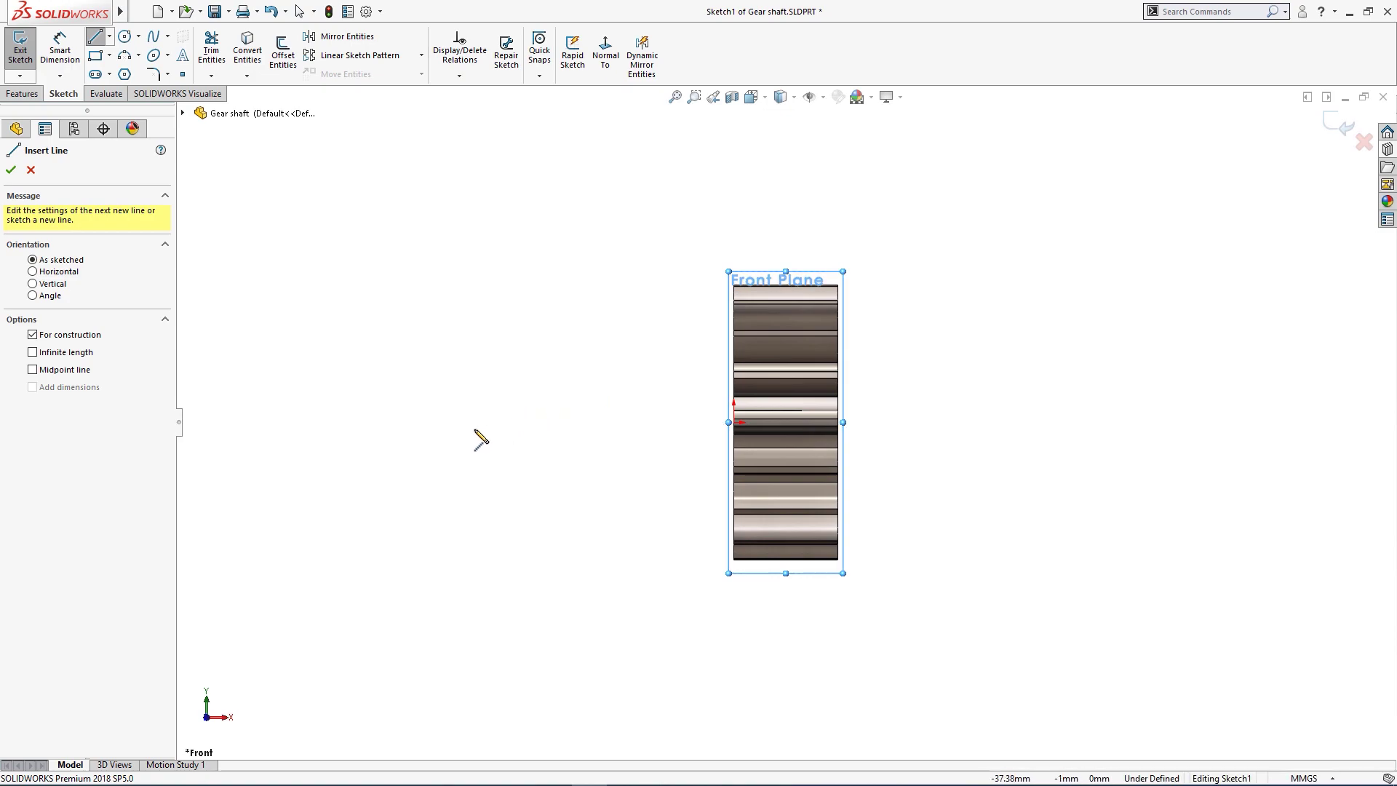
click(473, 422)
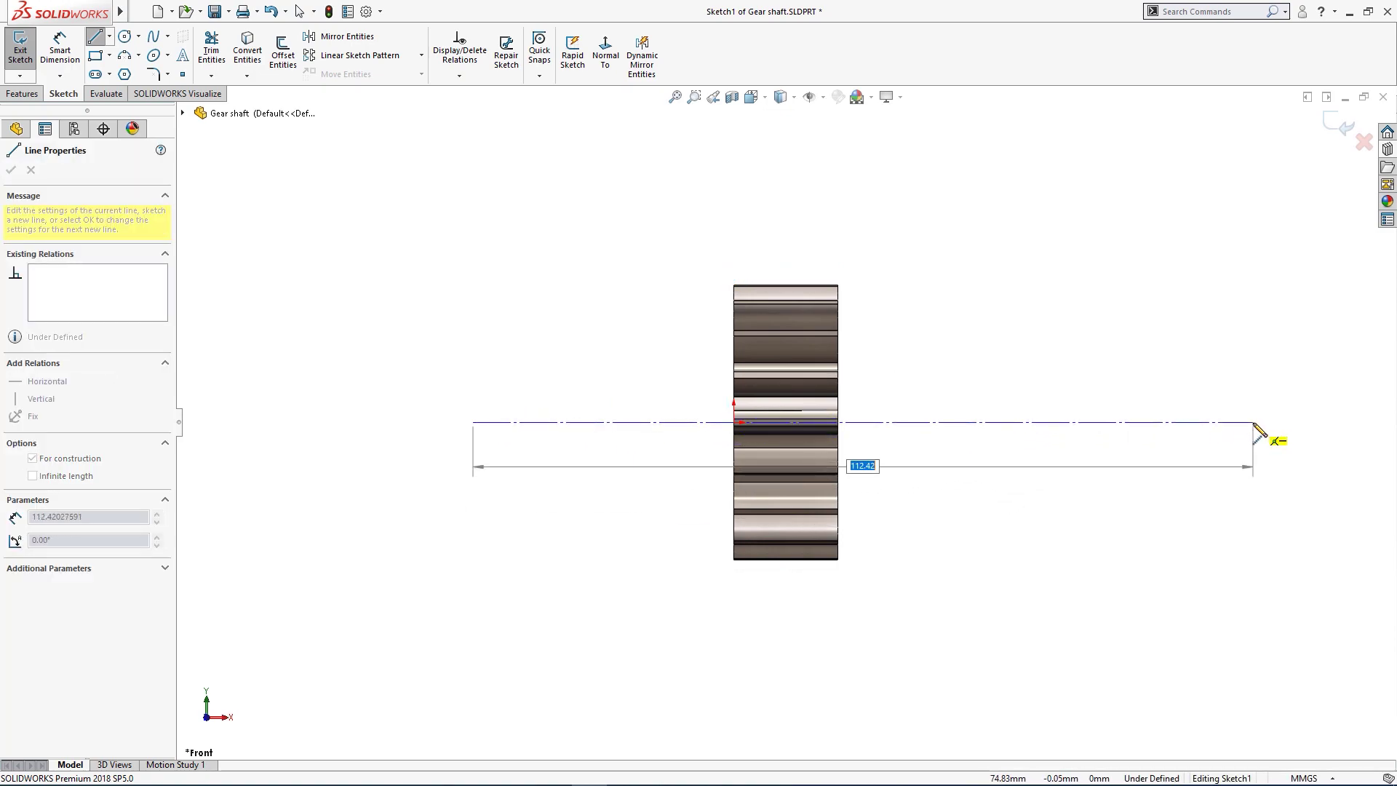
click(1253, 422)
key(Escape)
- Sketch a closed stepped shaft half-profile about 88 mm long above the centerline, with a taller middle section passing through the gear
right_drag(618, 460, 588, 492)
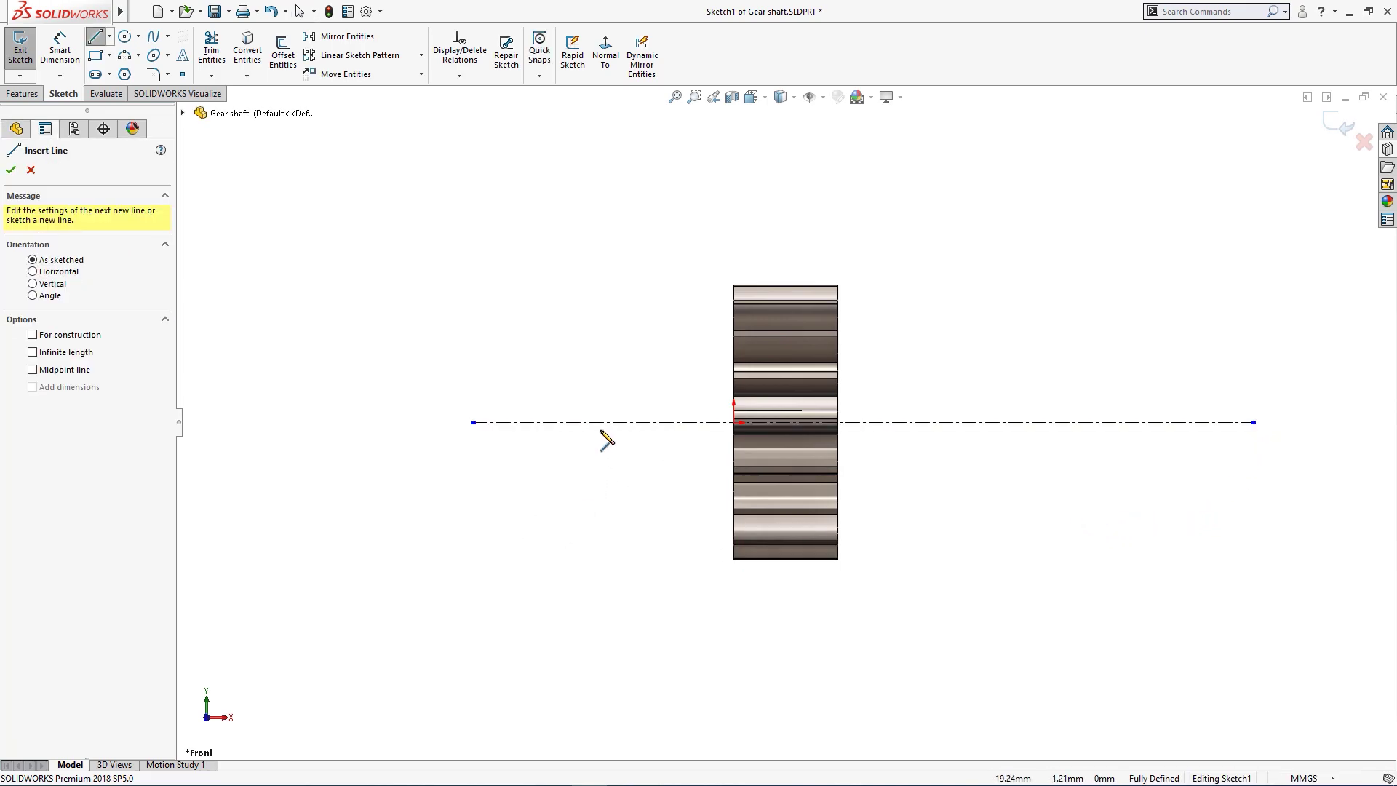
click(564, 422)
click(564, 377)
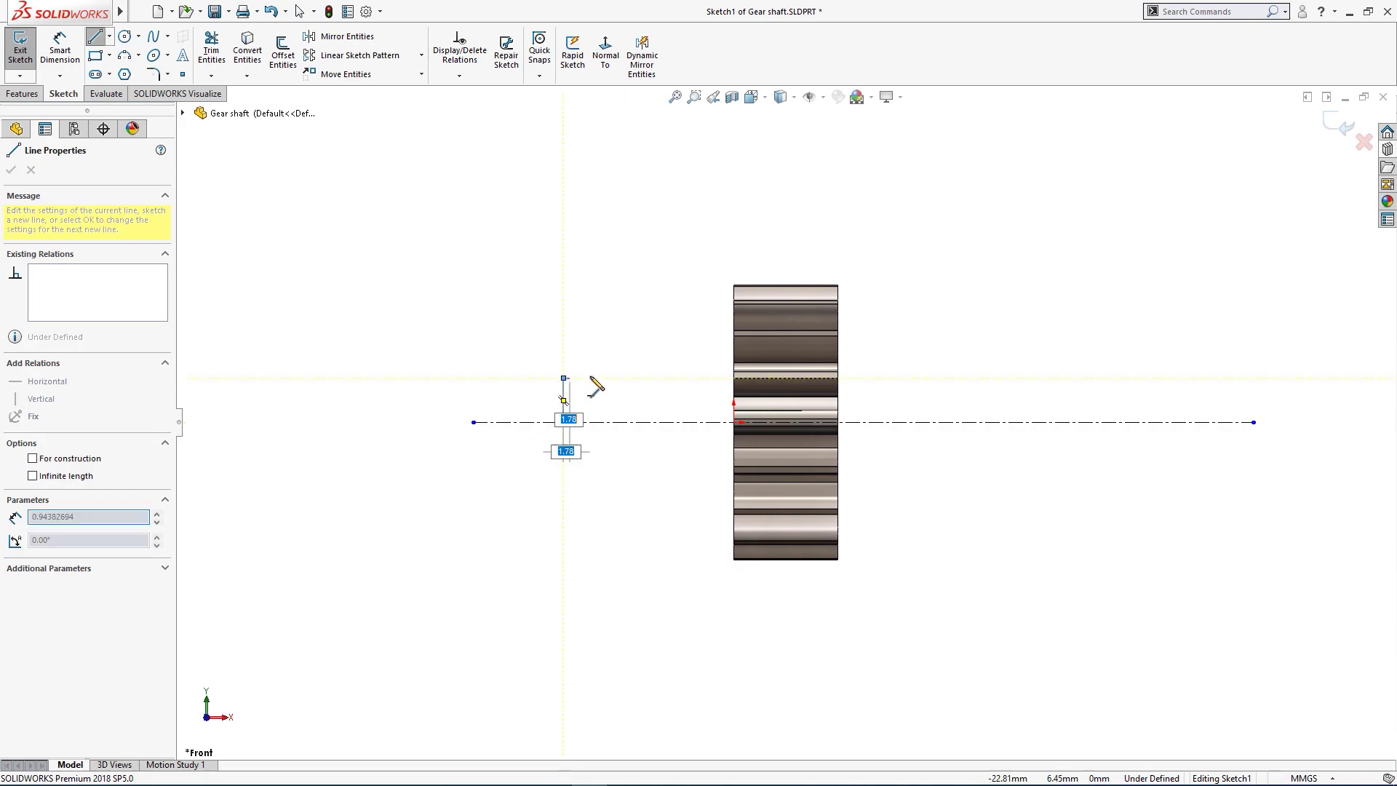
click(623, 378)
click(623, 350)
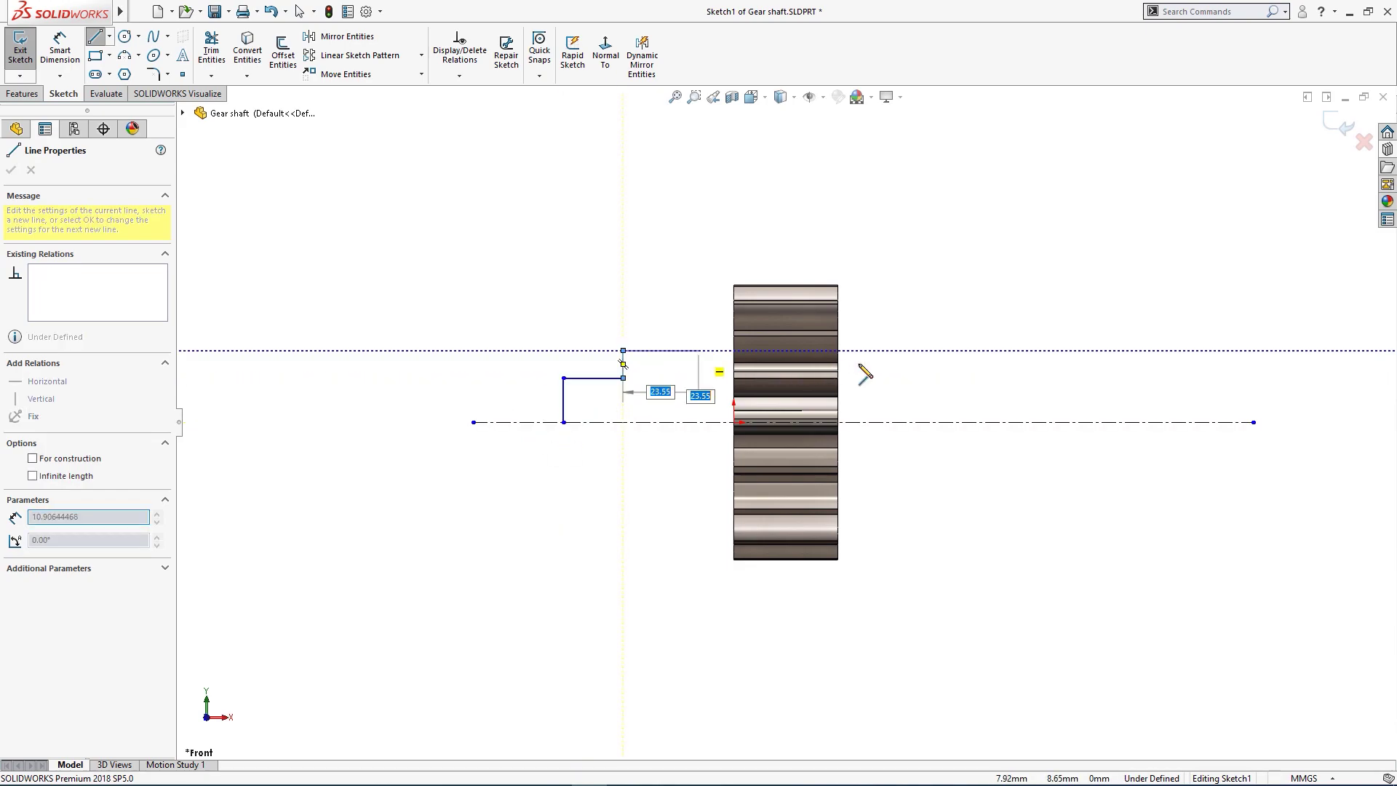
click(992, 350)
click(992, 377)
click(1174, 378)
click(1174, 422)
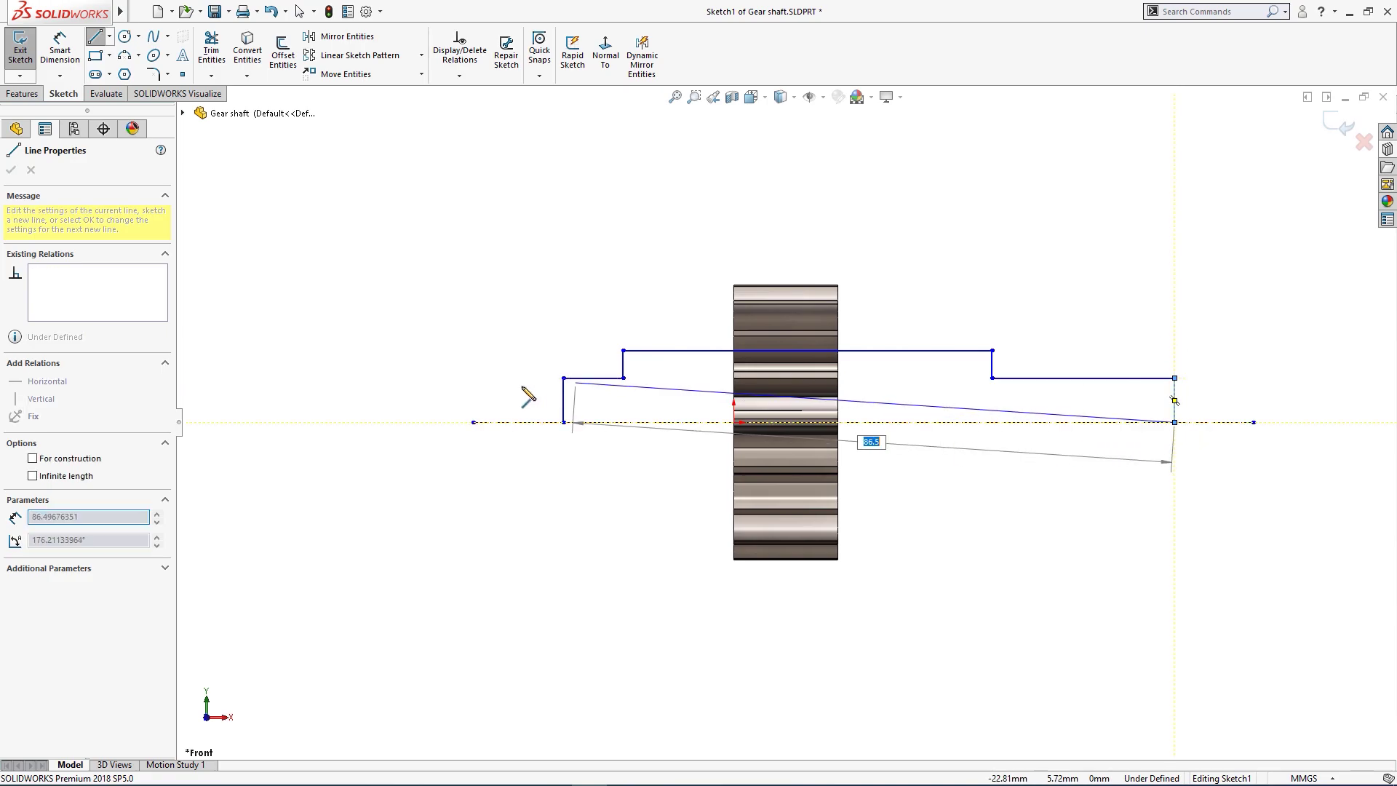
click(563, 423)
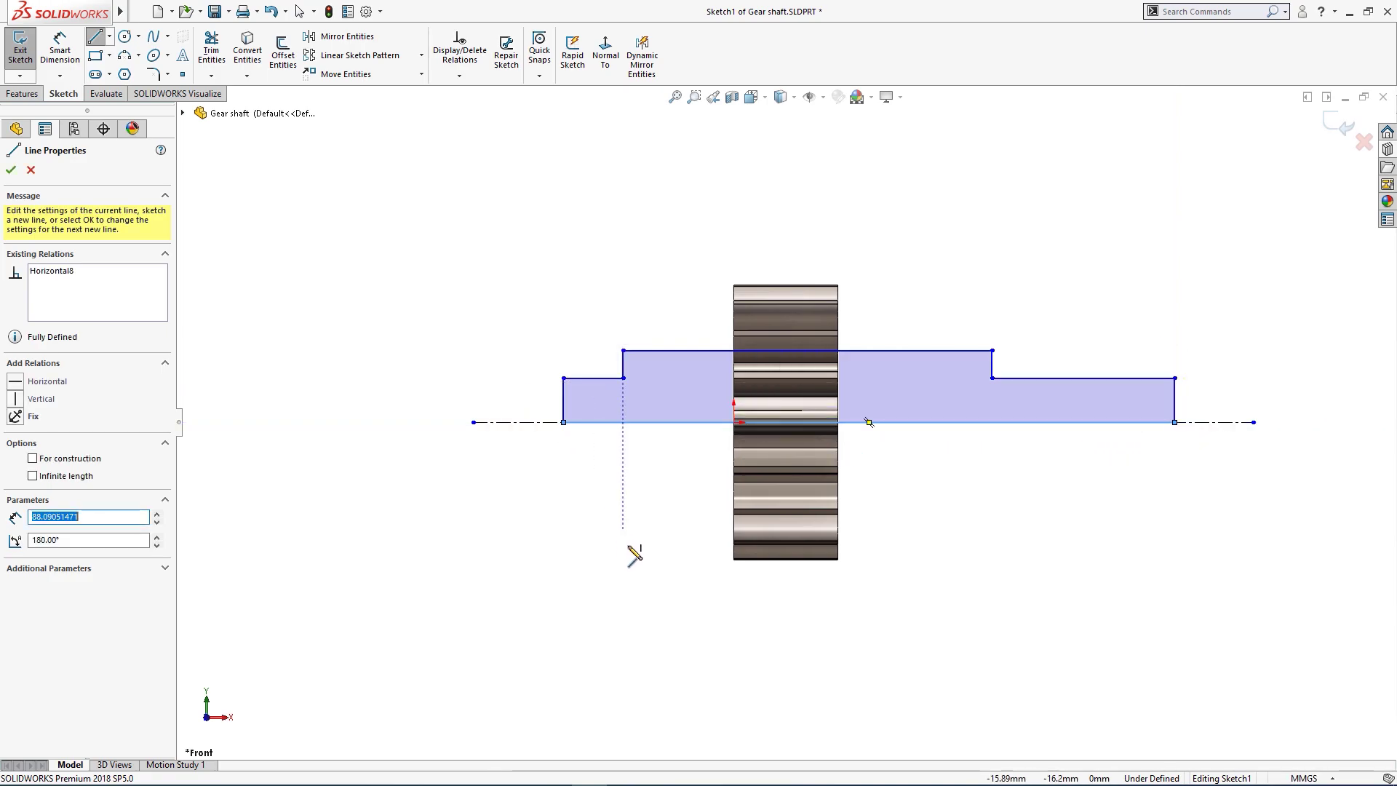
key(Escape)
- Dimension the profile's taller middle section as a 23 mm diameter about the centerline
right_drag(628, 568, 638, 515)
click(678, 351)
click(492, 423)
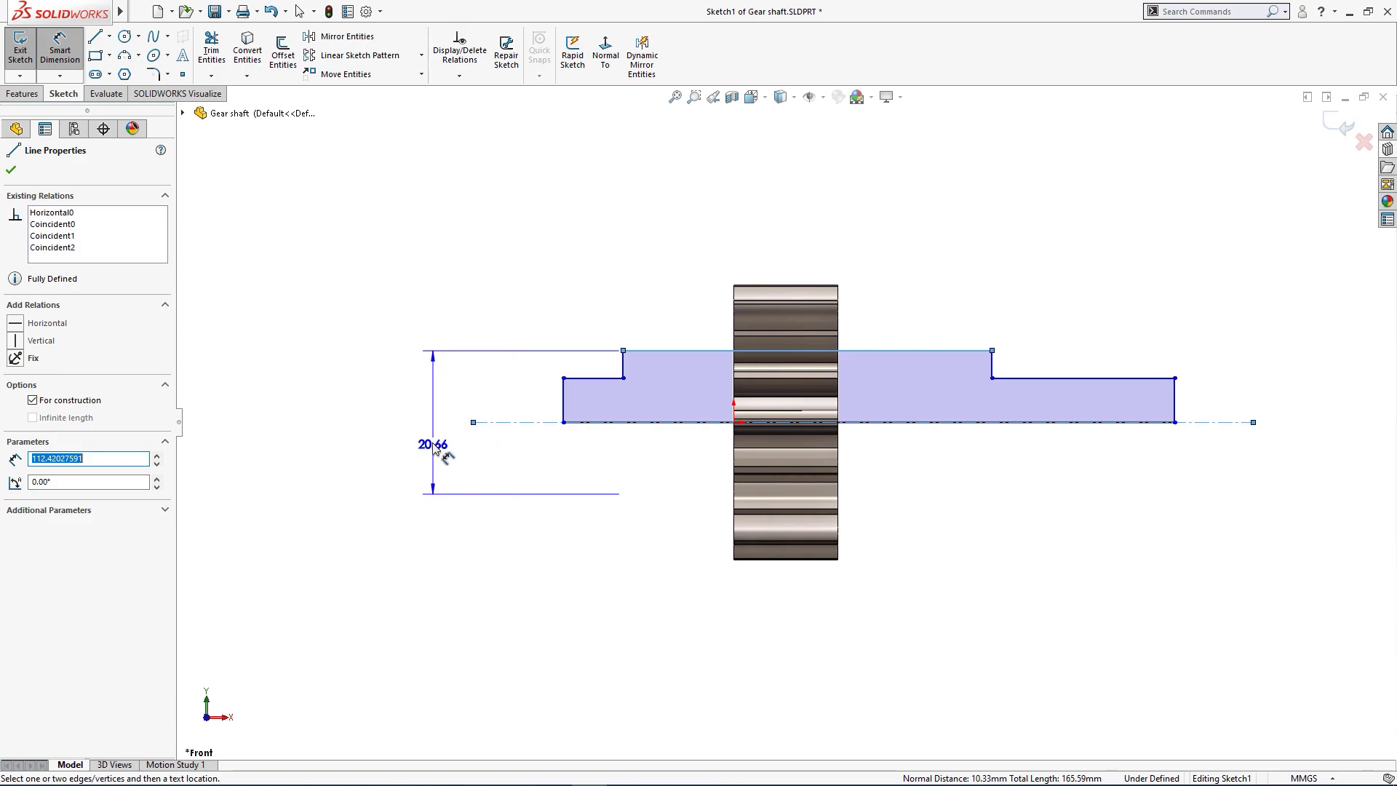
click(436, 446)
text(23)
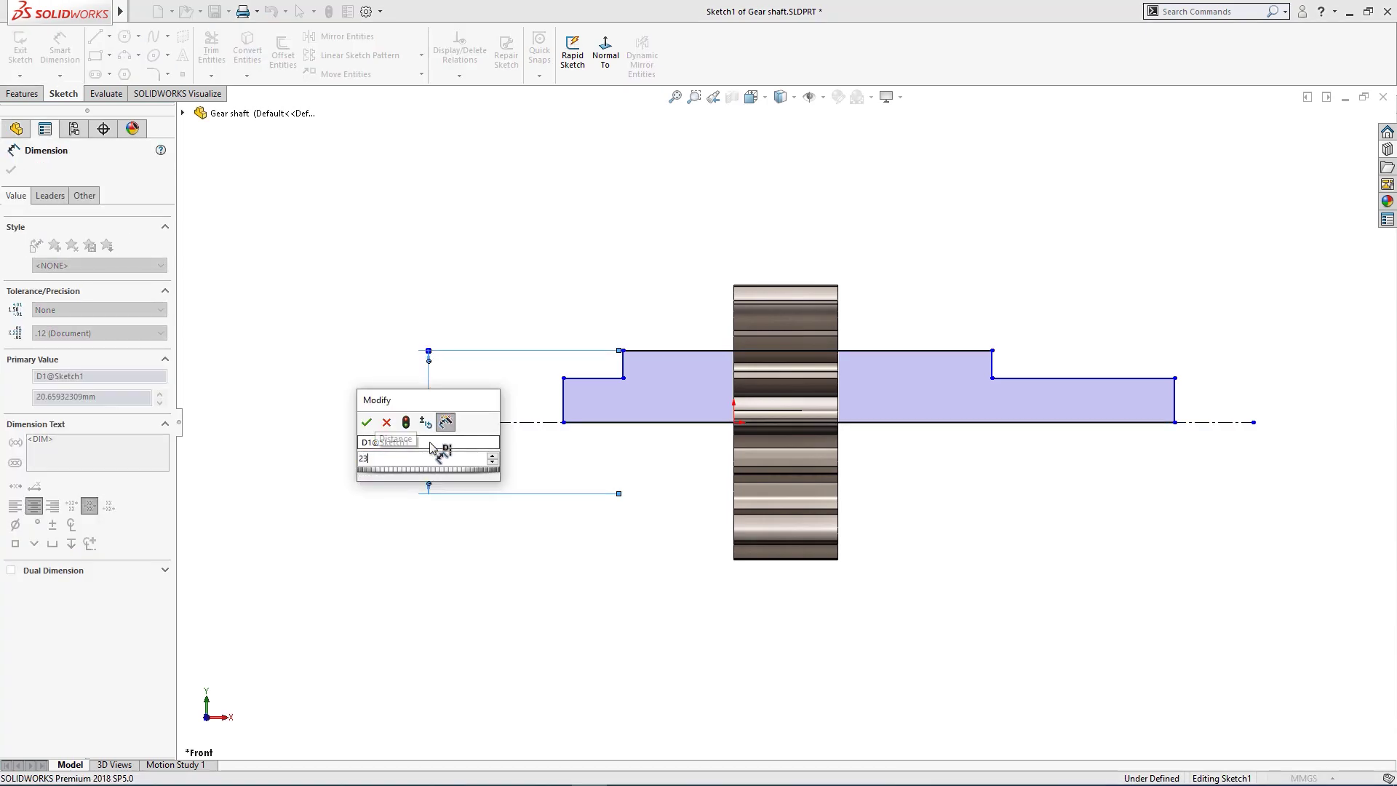
key(Return)
- Dimension the left end section of the profile as a 15 mm diameter about the centerline
click(583, 380)
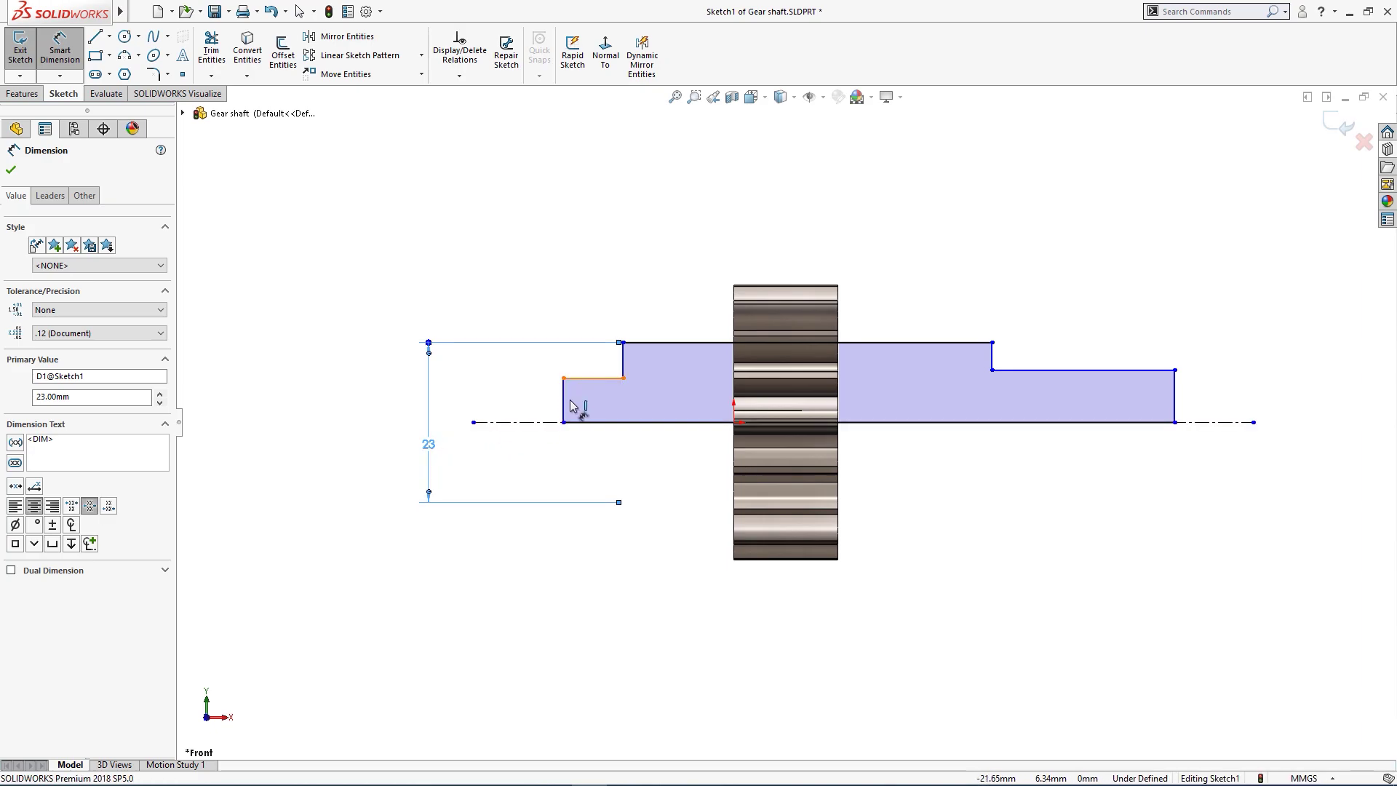
click(546, 422)
click(502, 442)
text(15)
key(Return)
click(655, 451)
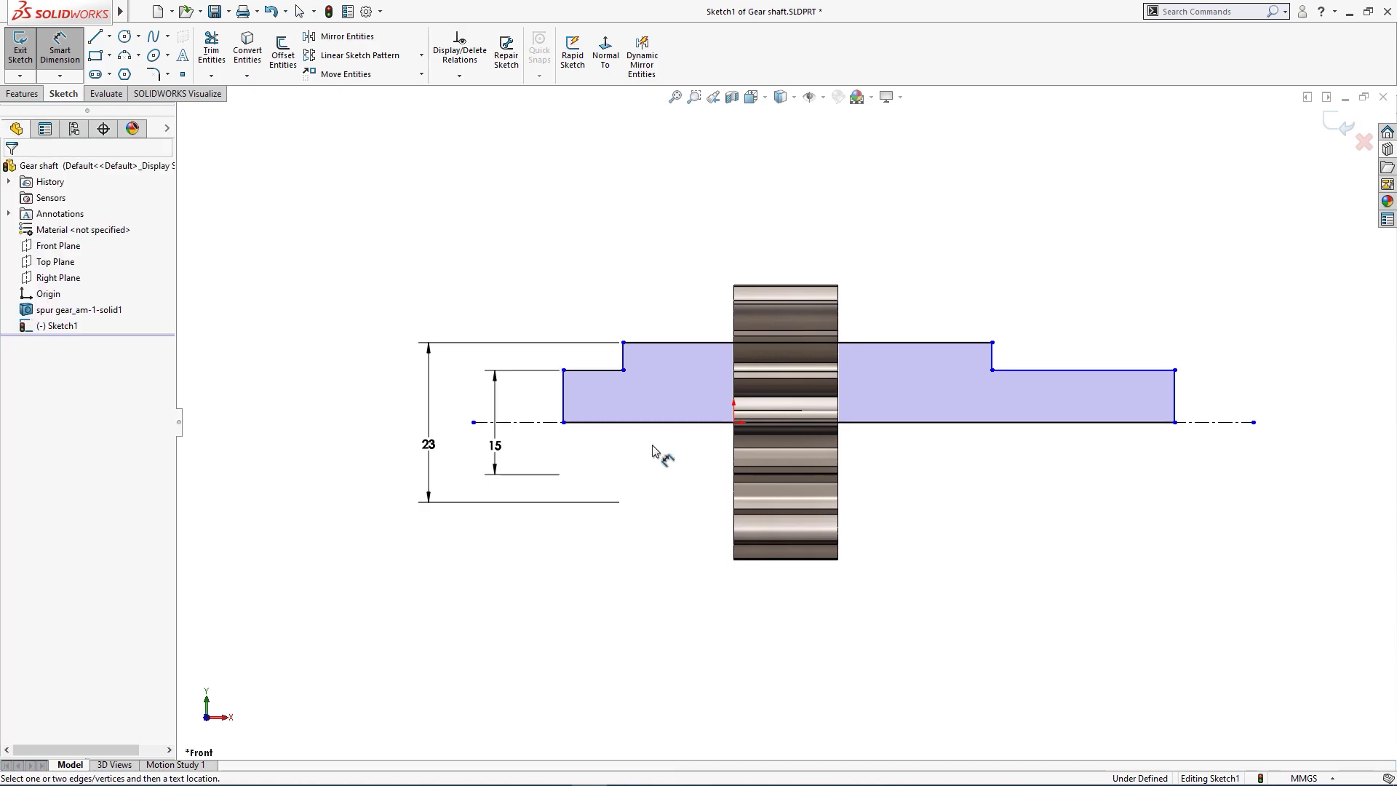
key(Escape)
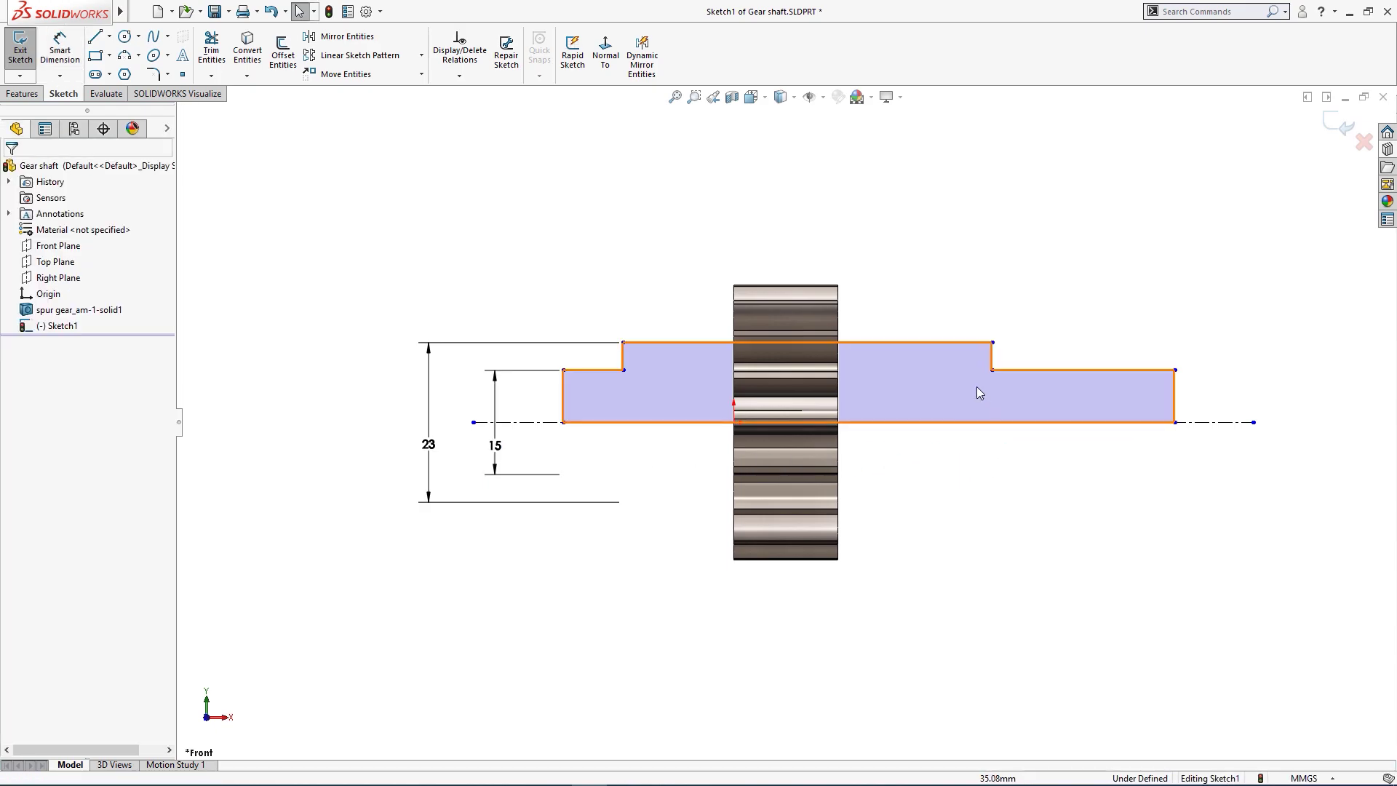
- Make the upper lines of the profile's two end sections collinear
click(1017, 372)
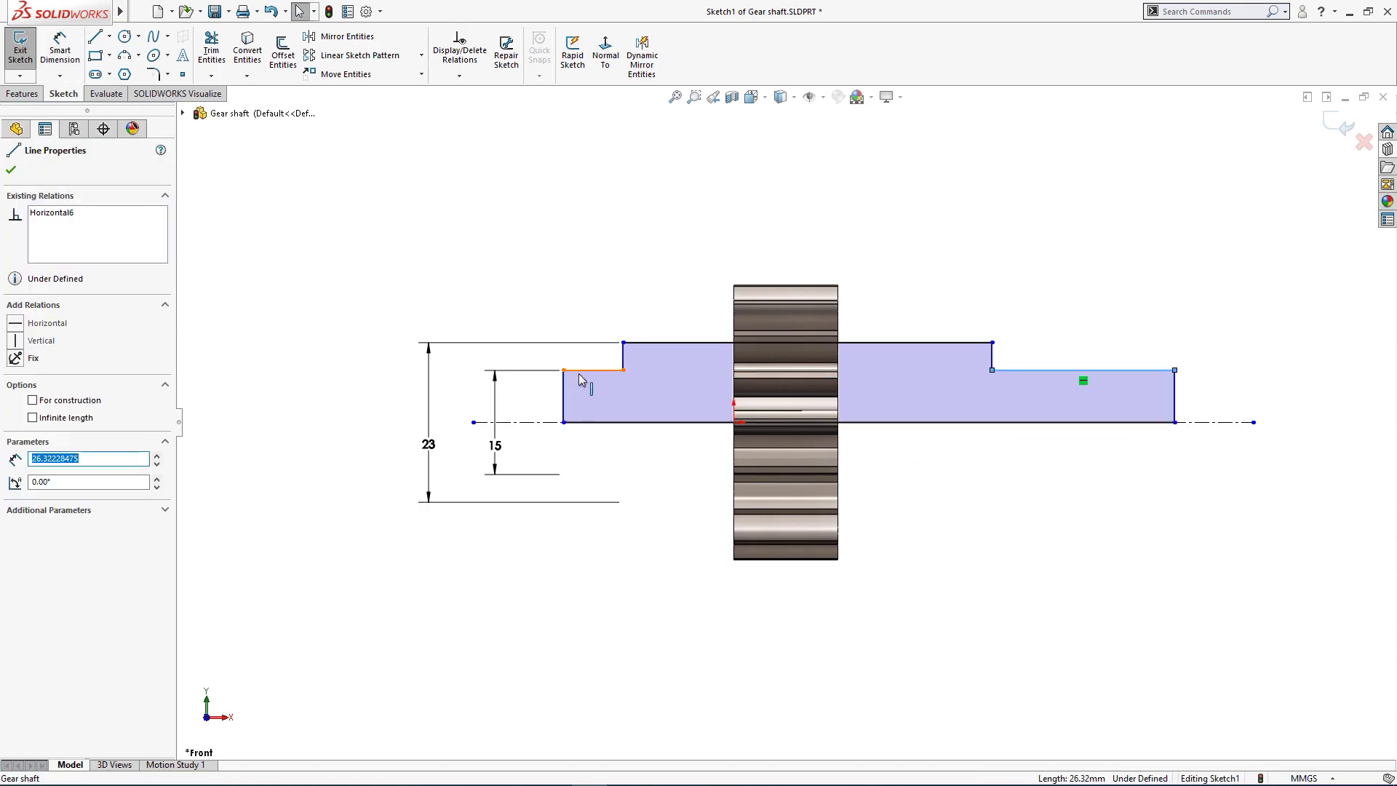
ctrl+click(585, 371)
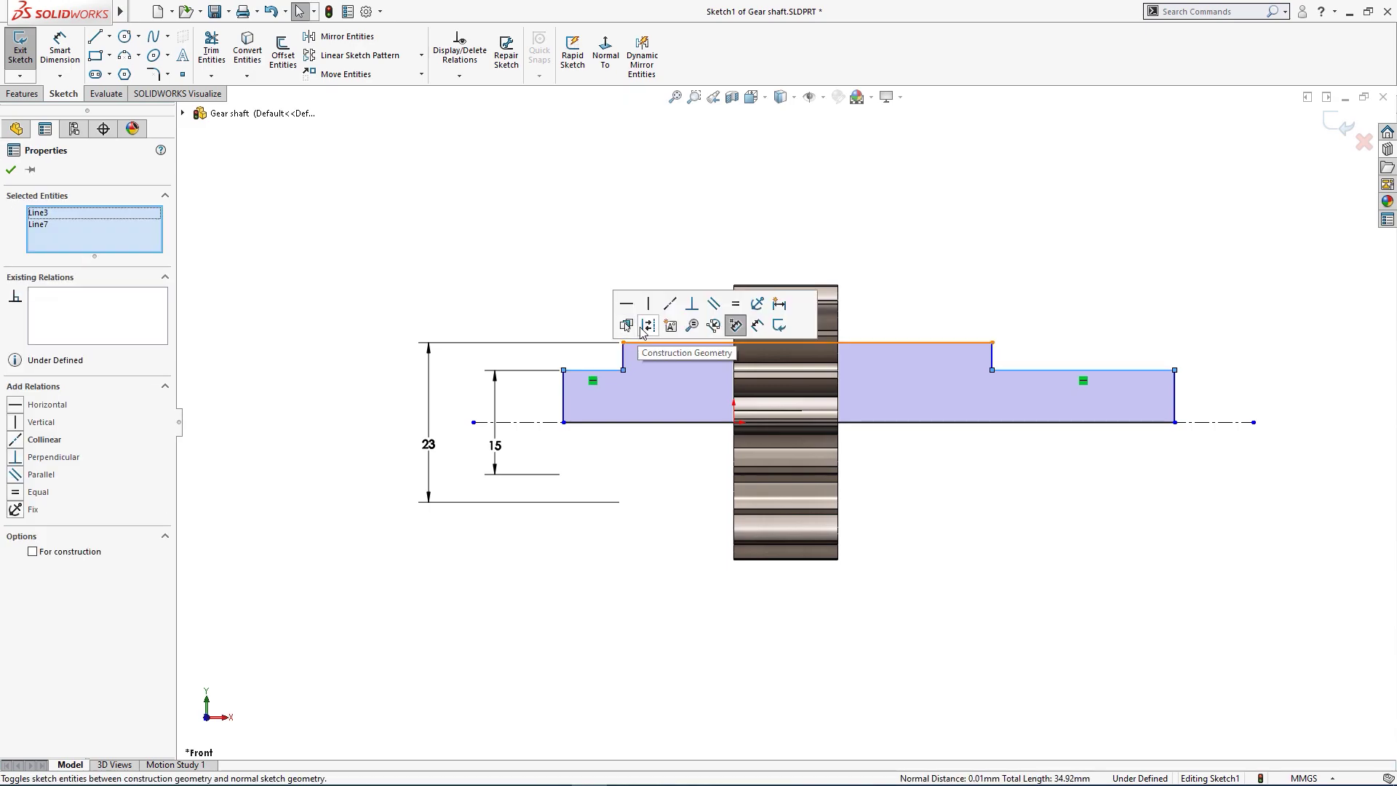
click(674, 299)
click(830, 218)
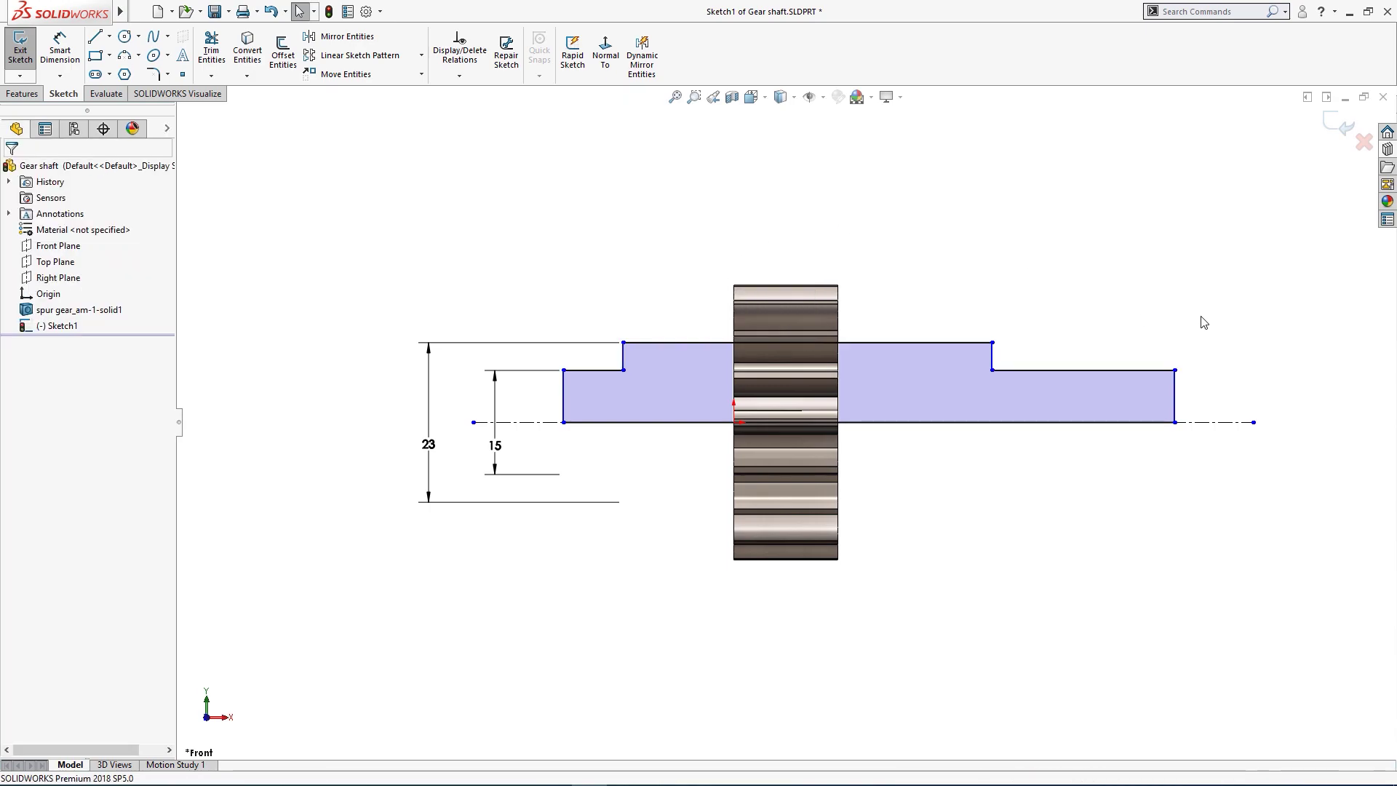
- Set the distance from the profile's left shoulder to the gear's left face to 14 mm
right_drag(1205, 332, 1212, 249)
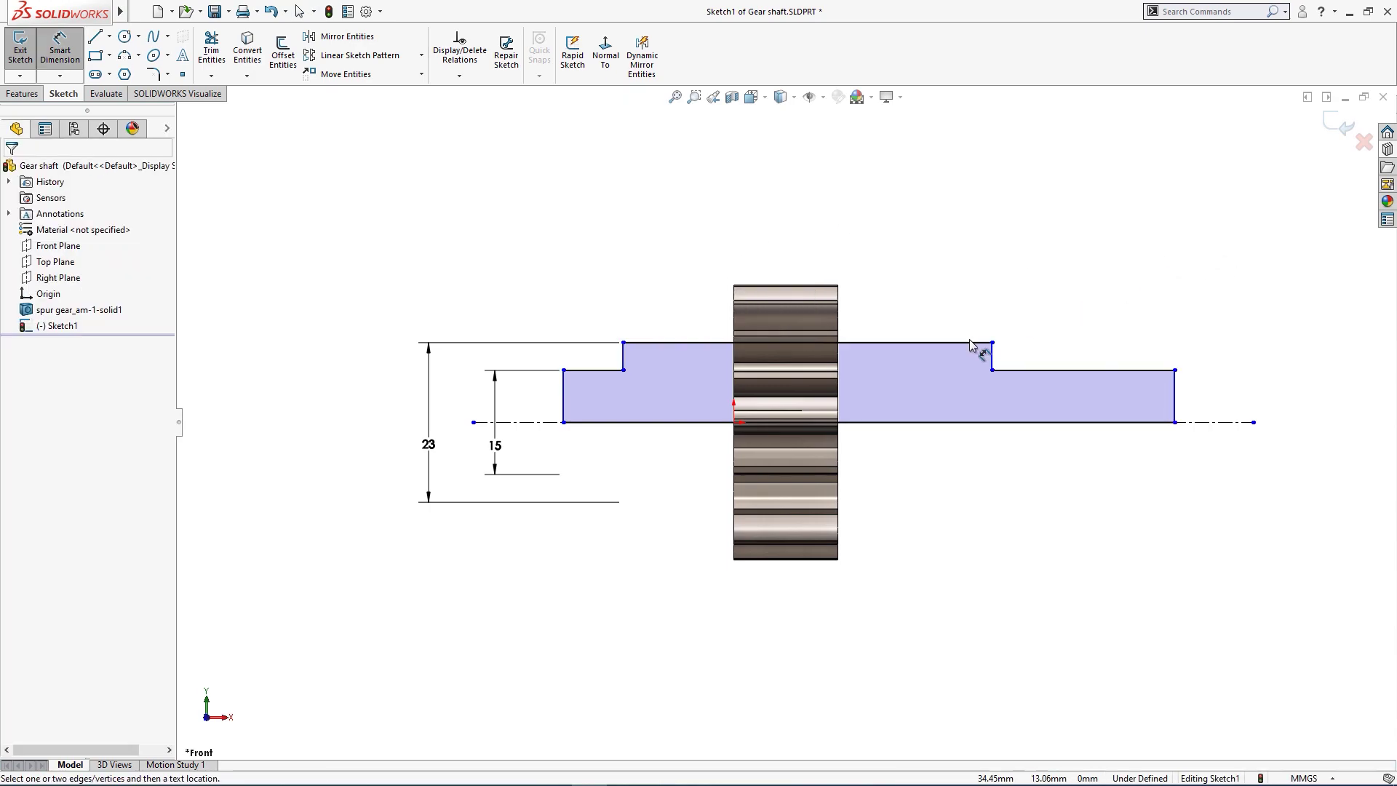
click(624, 364)
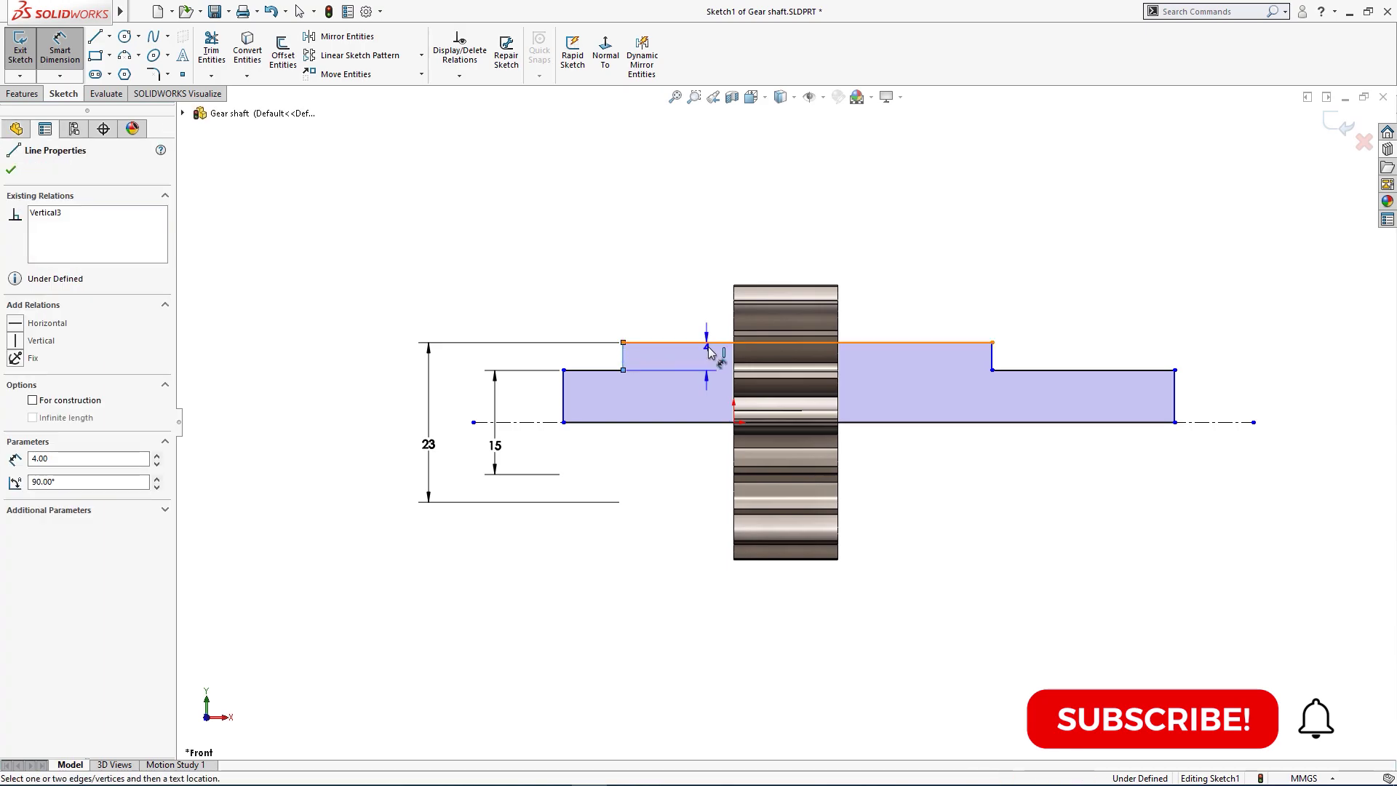
click(736, 318)
click(684, 218)
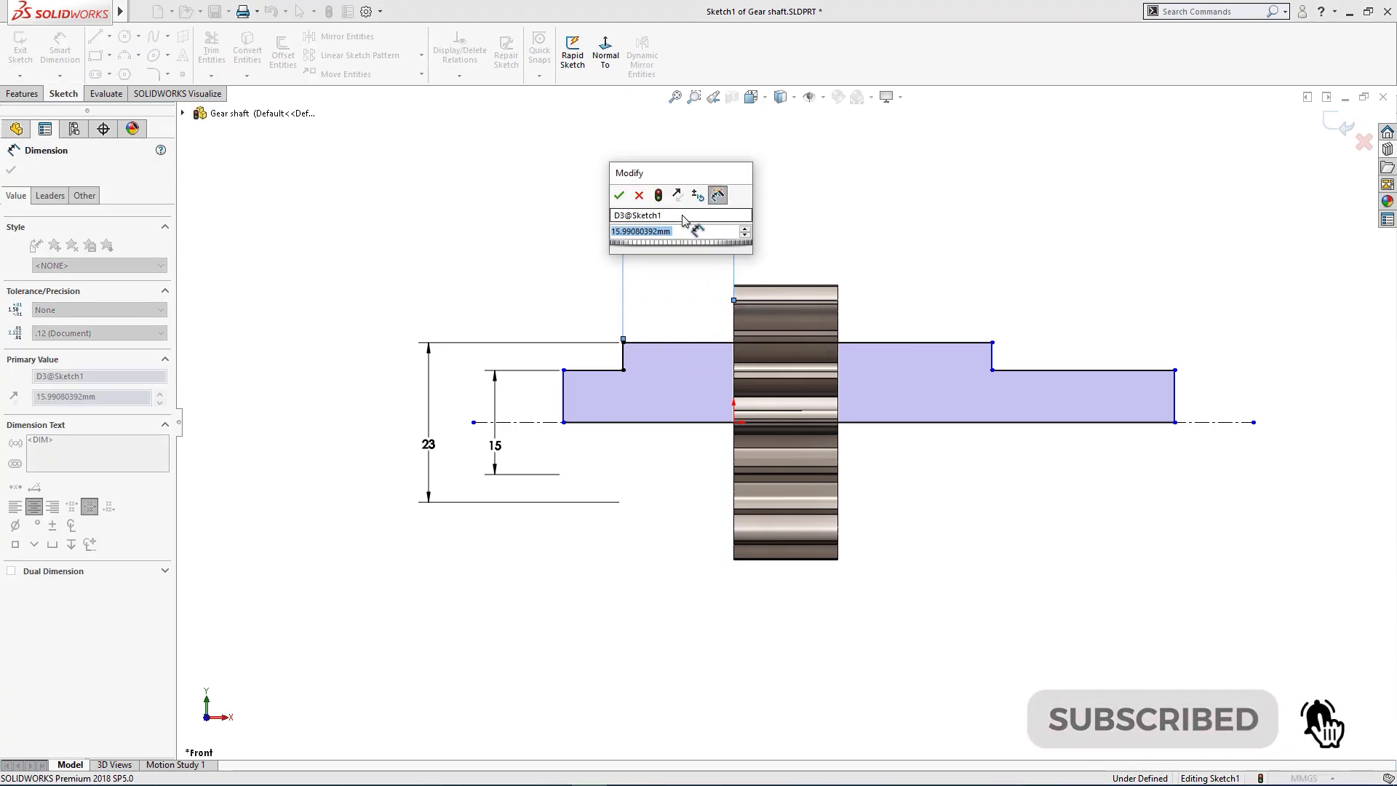
text(14)
key(Return)
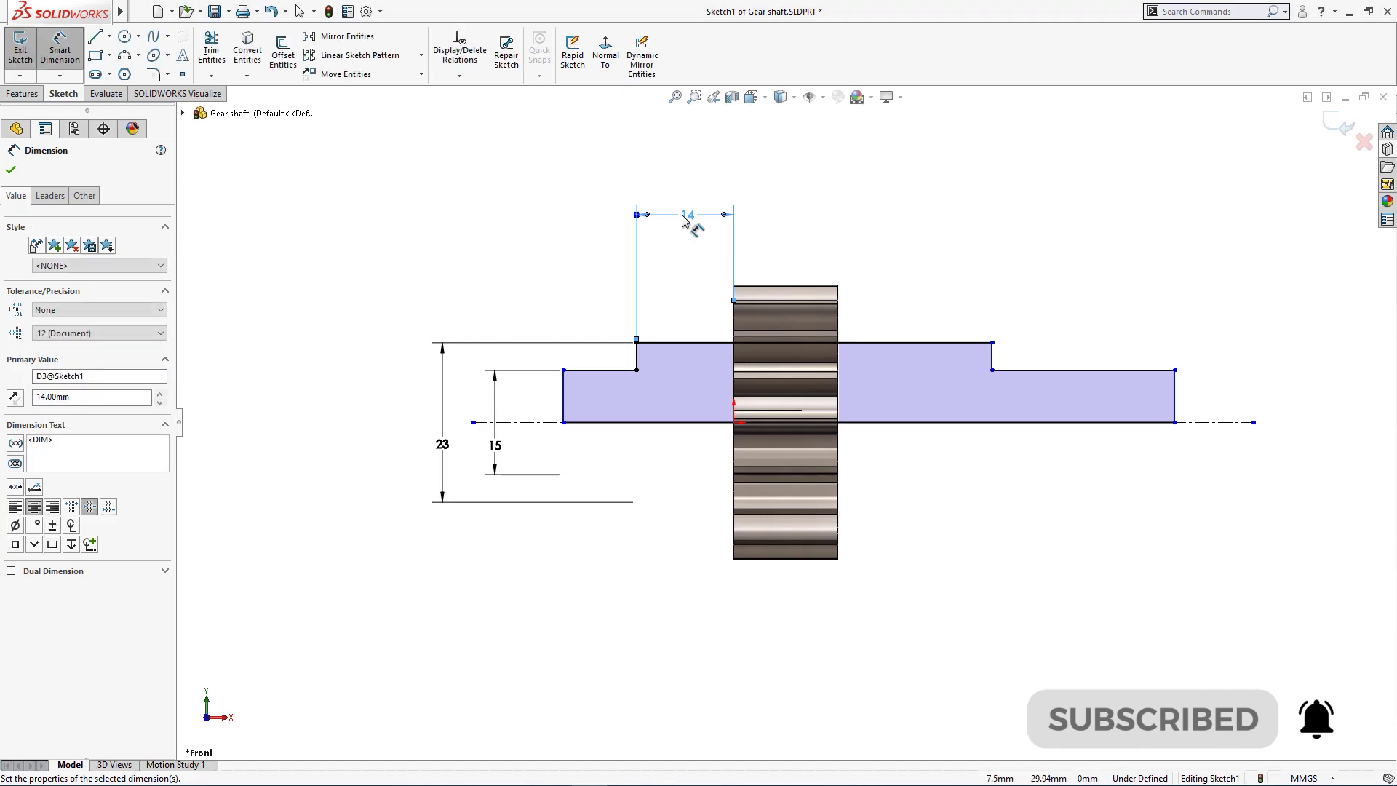
- Set the length of the profile's left end section to 13 mm
click(591, 370)
click(592, 272)
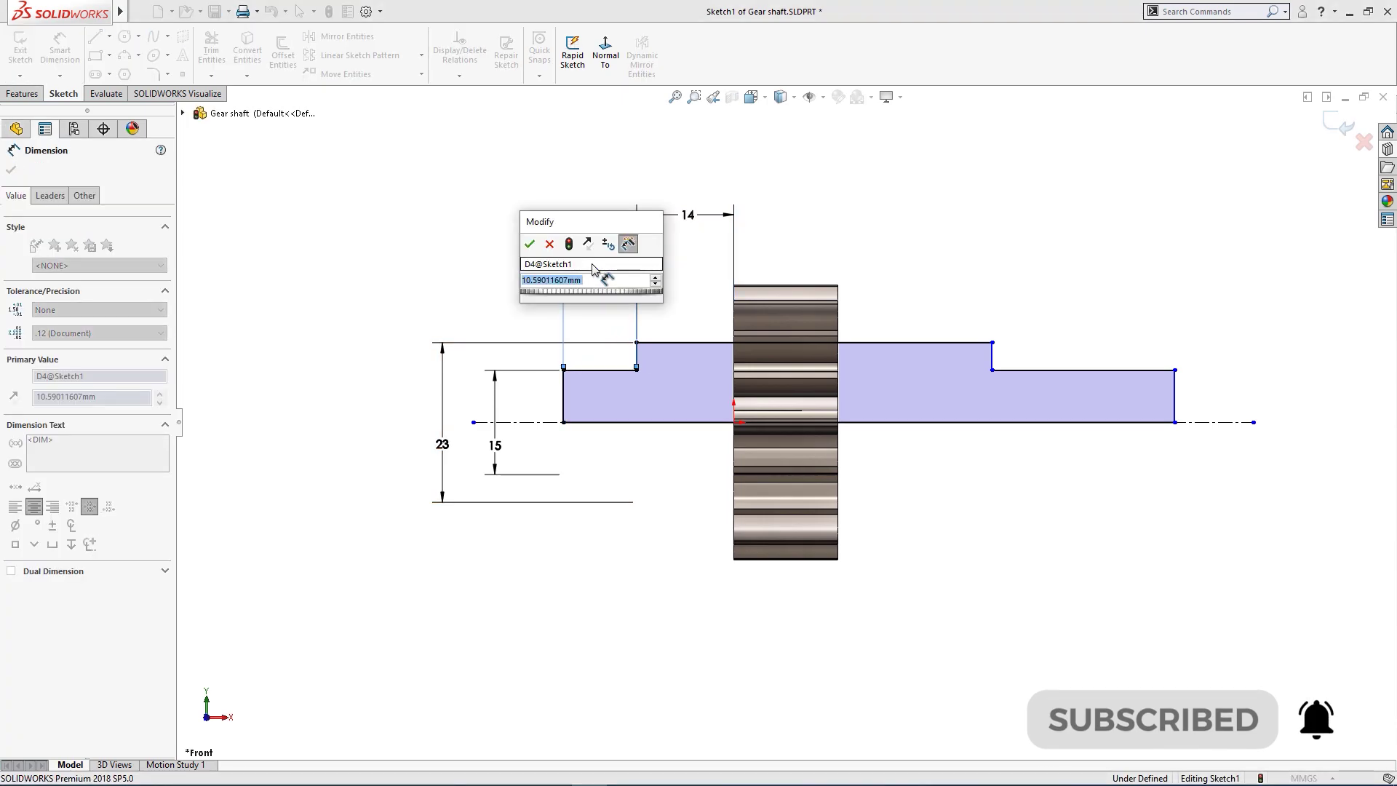
text(13)
key(Return)
click(659, 525)
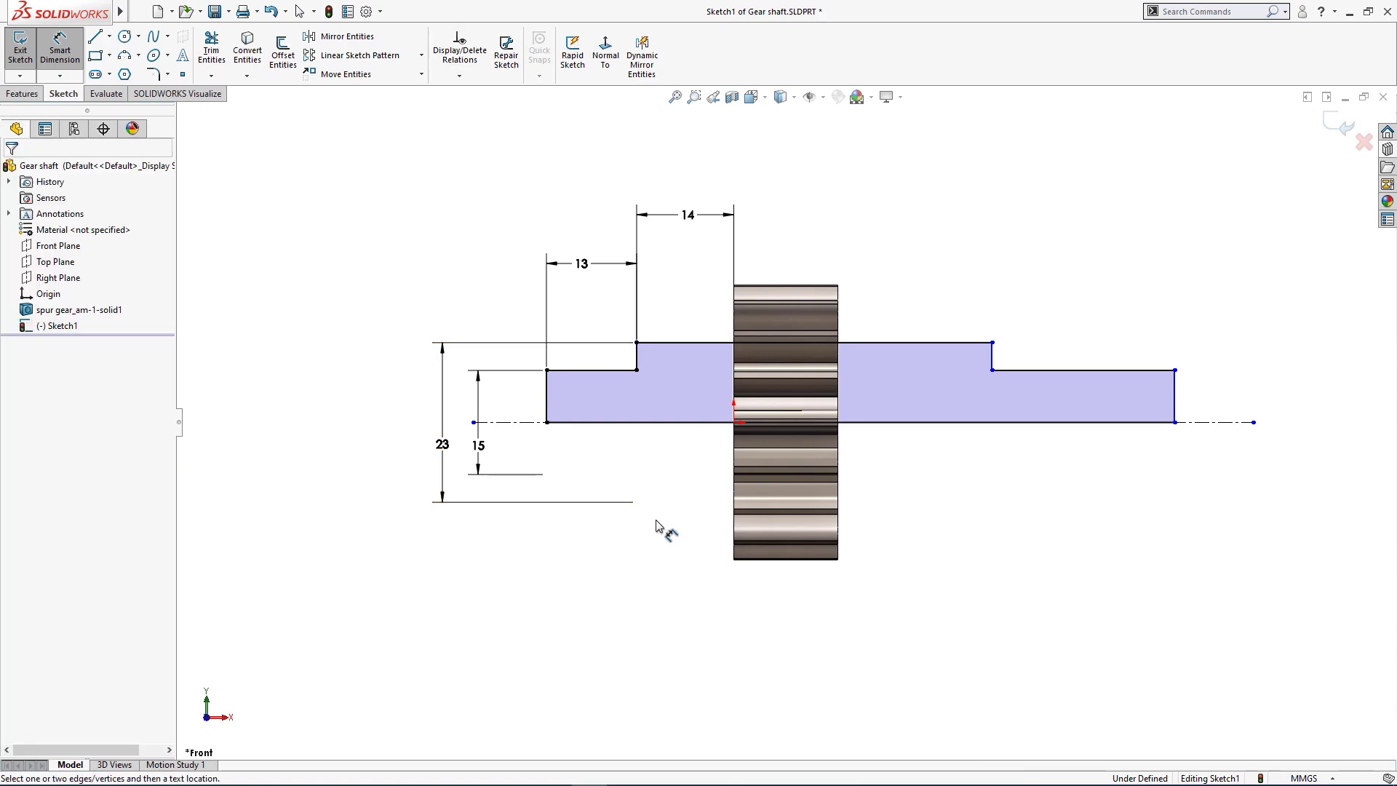
- Set the length of the middle section between the two shoulders to 47 mm
click(638, 360)
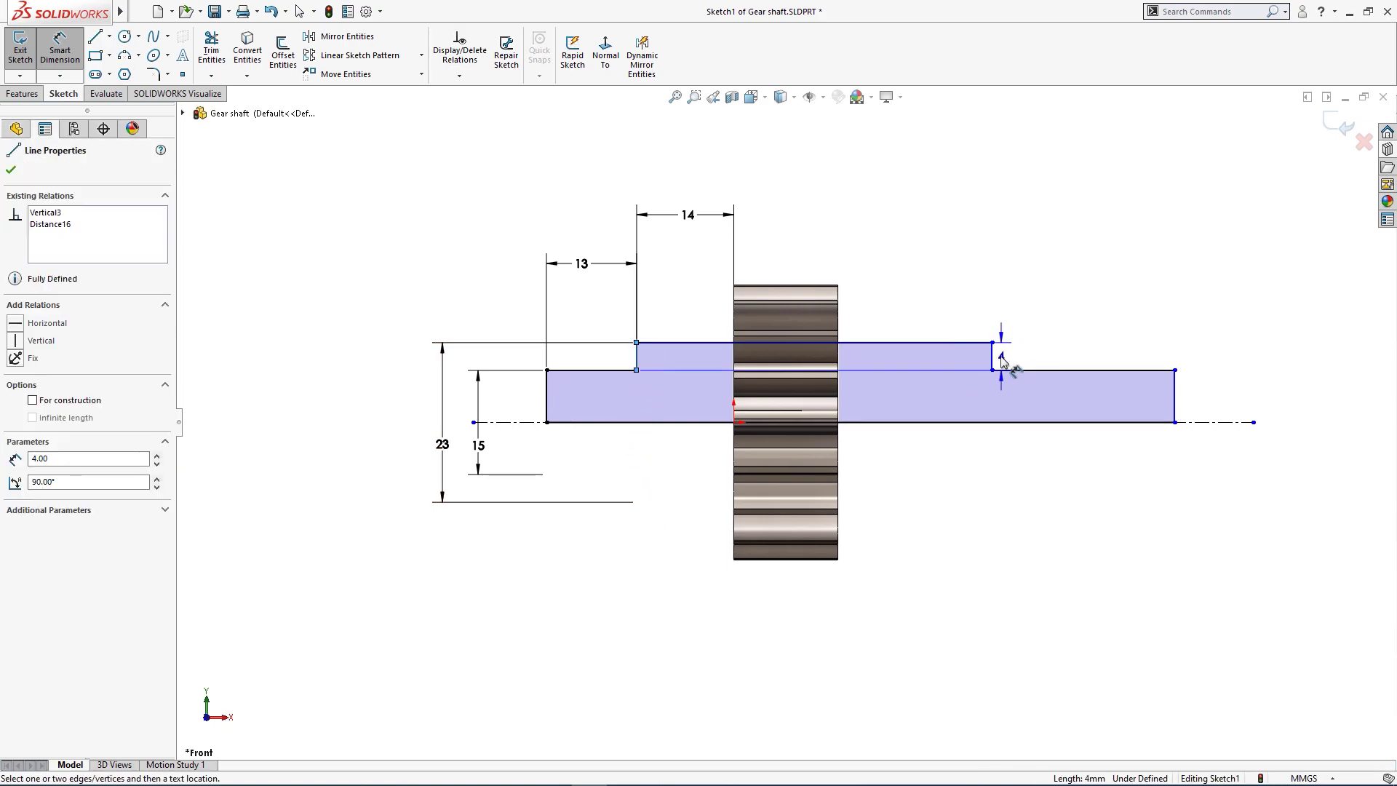
click(991, 356)
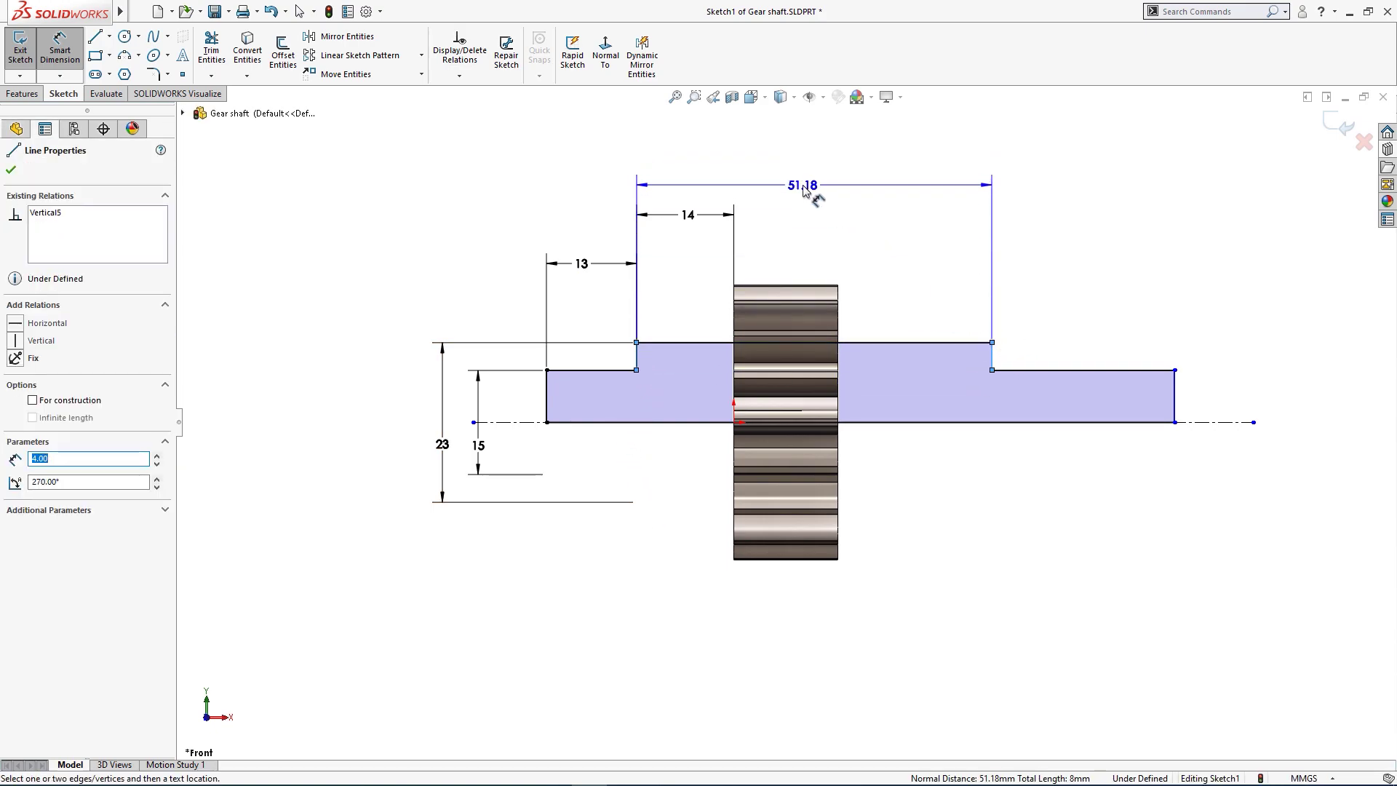
click(805, 187)
text(47)
key(Return)
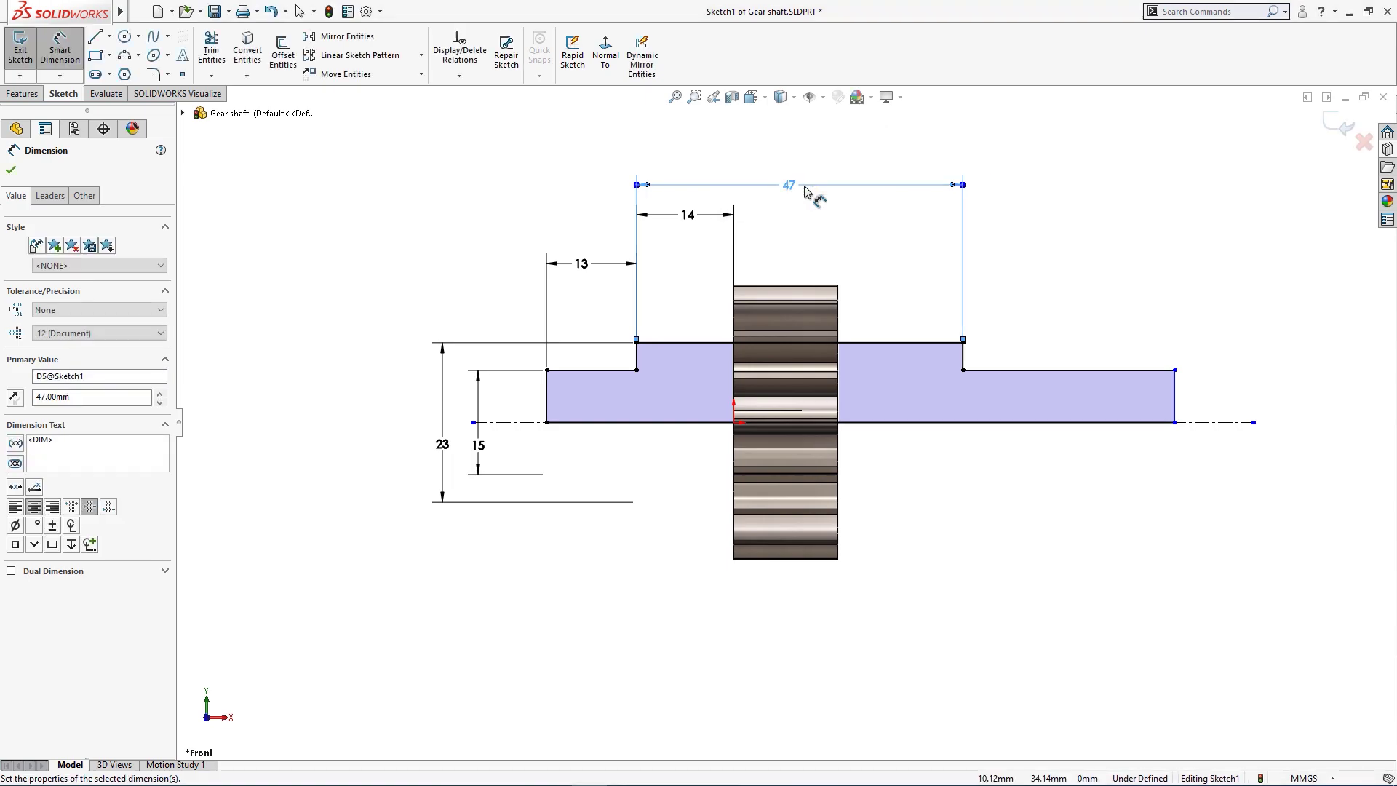
- Set the profile's overall length along the centerline to 92 mm
click(882, 424)
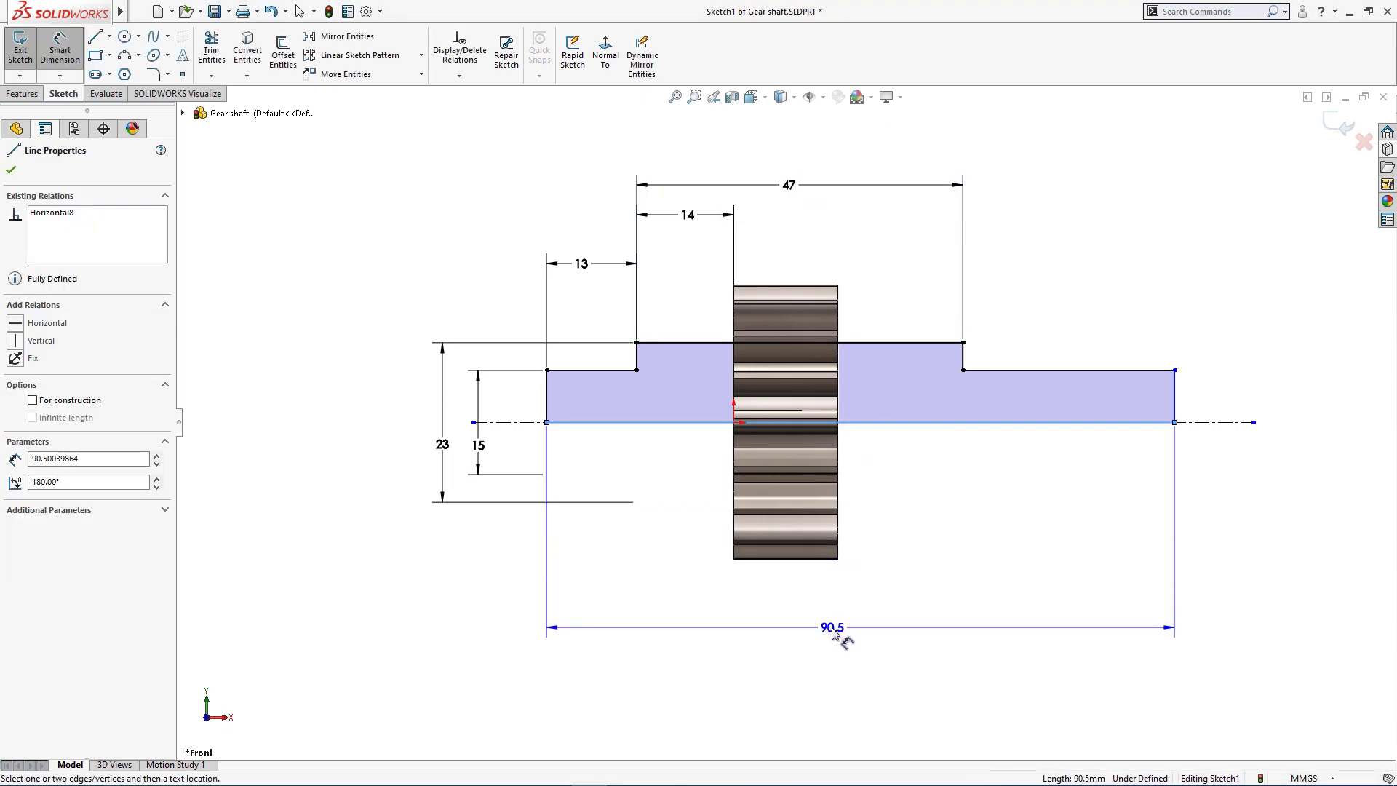
click(828, 629)
text(92)
key(Return)
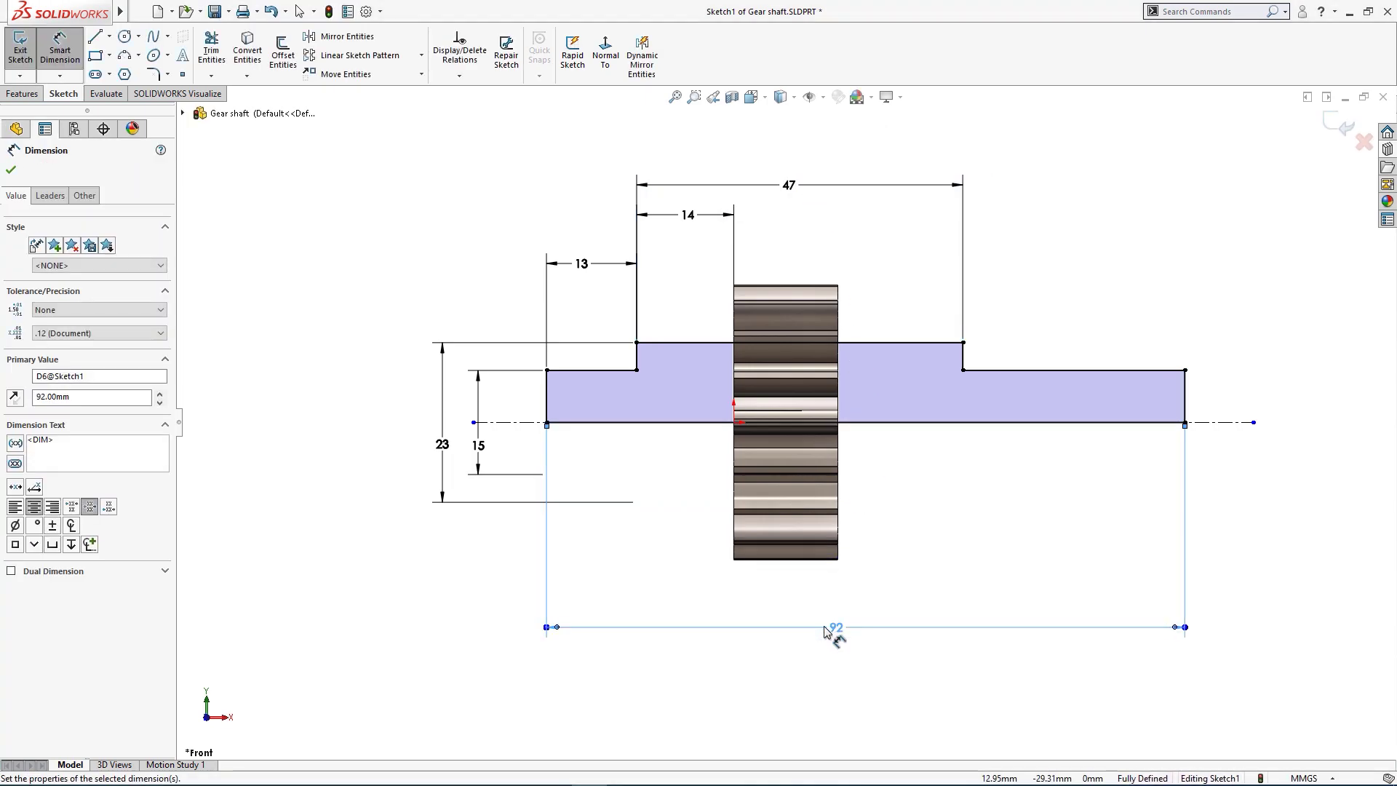
click(972, 615)
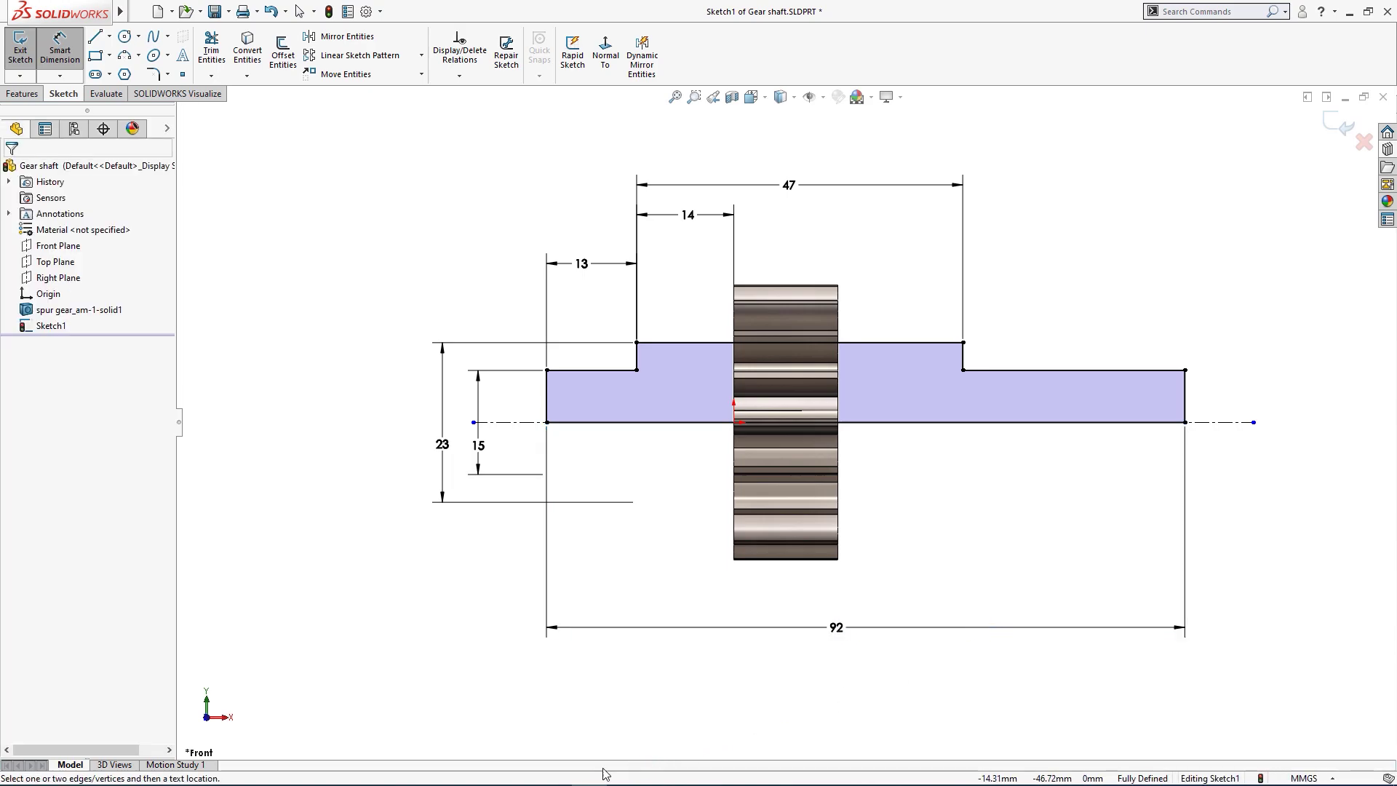
- Check the gear shaft reference drawing in Photos and revolve the profile 360 degrees about the centerline, merging the result
click(585, 727)
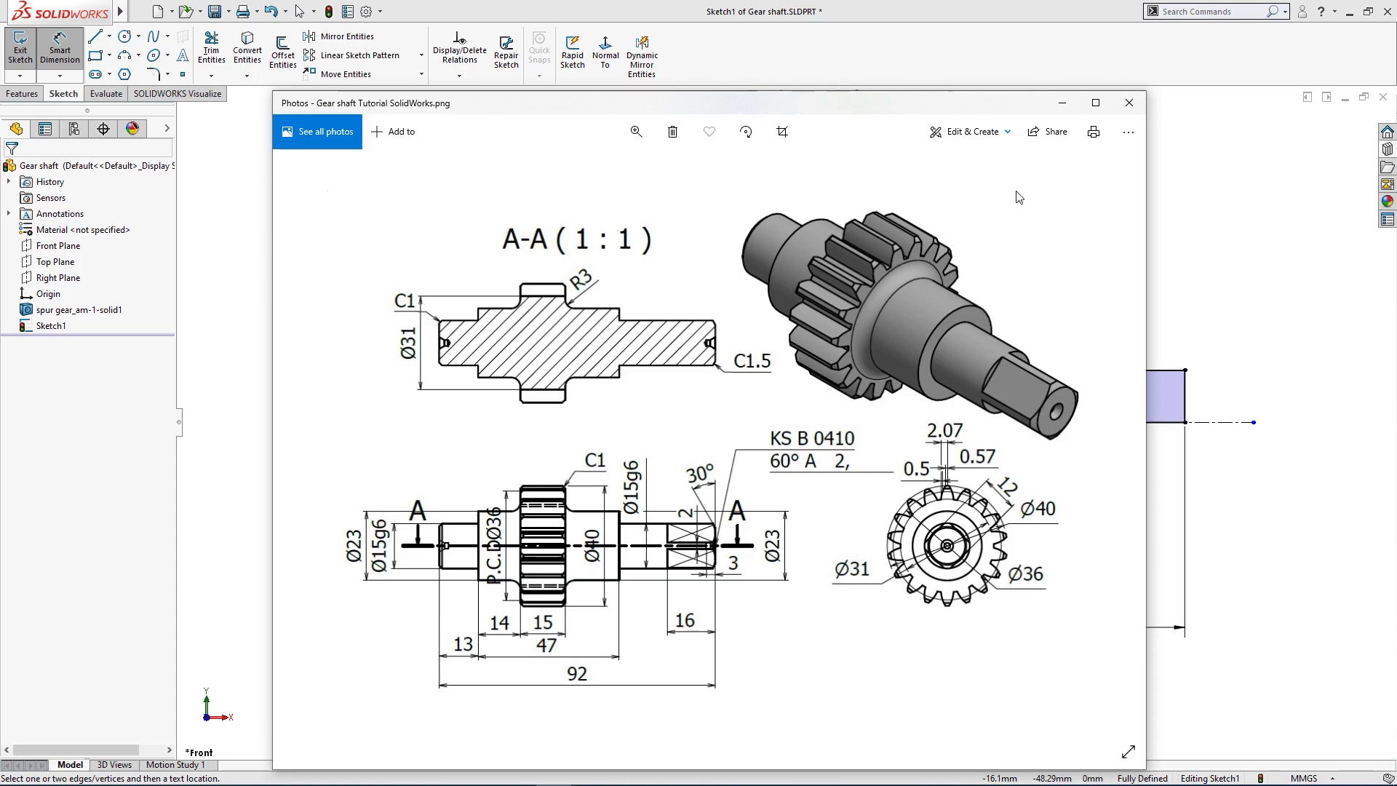
click(1063, 102)
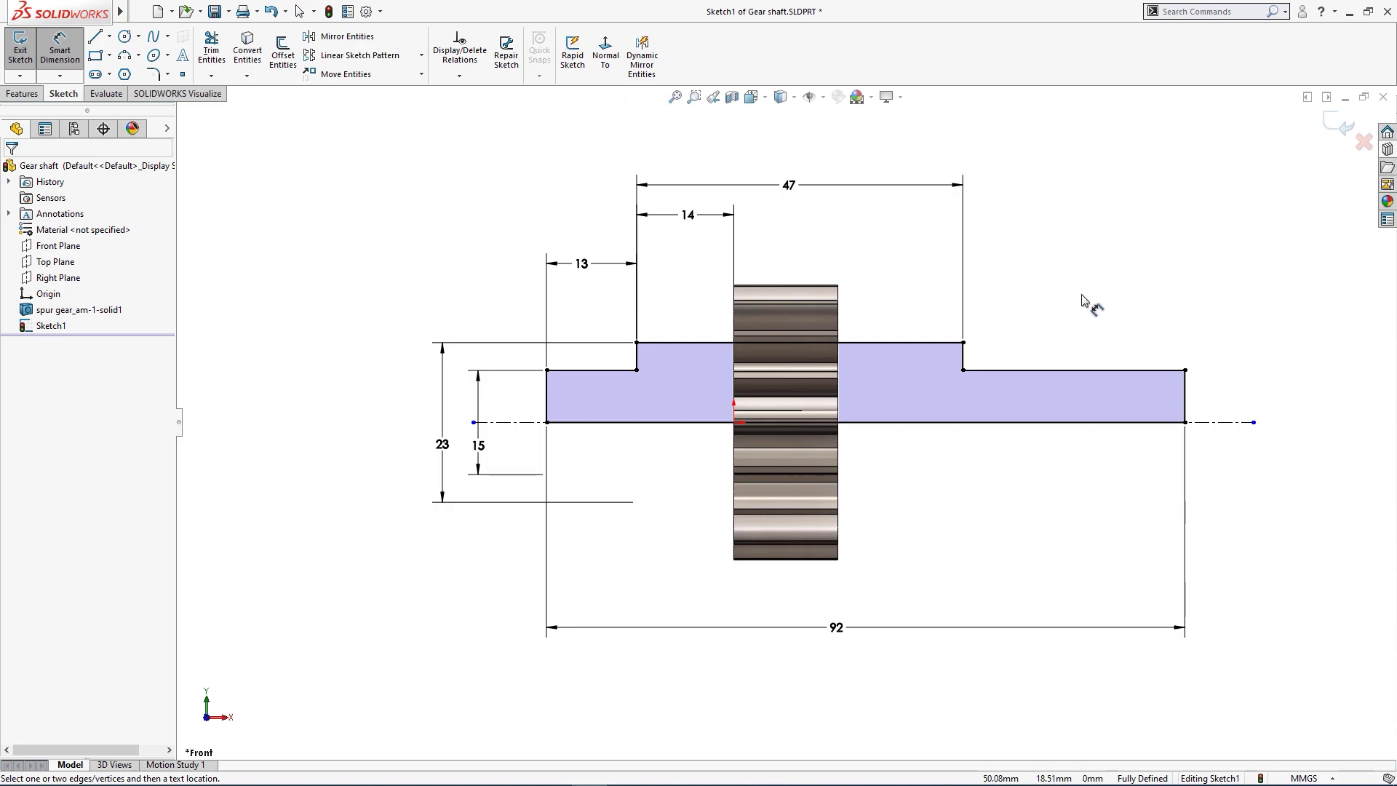
key(s)
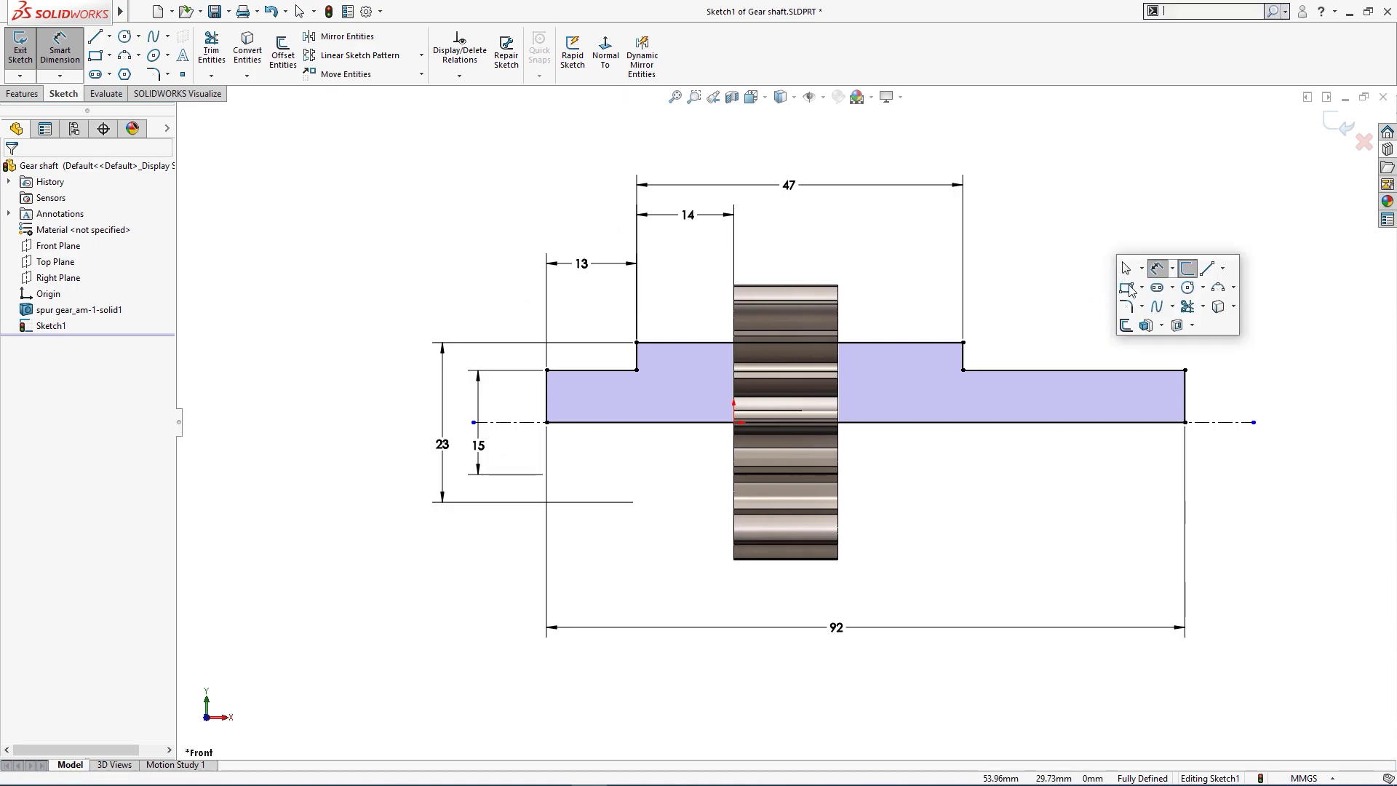
click(1161, 327)
click(1164, 362)
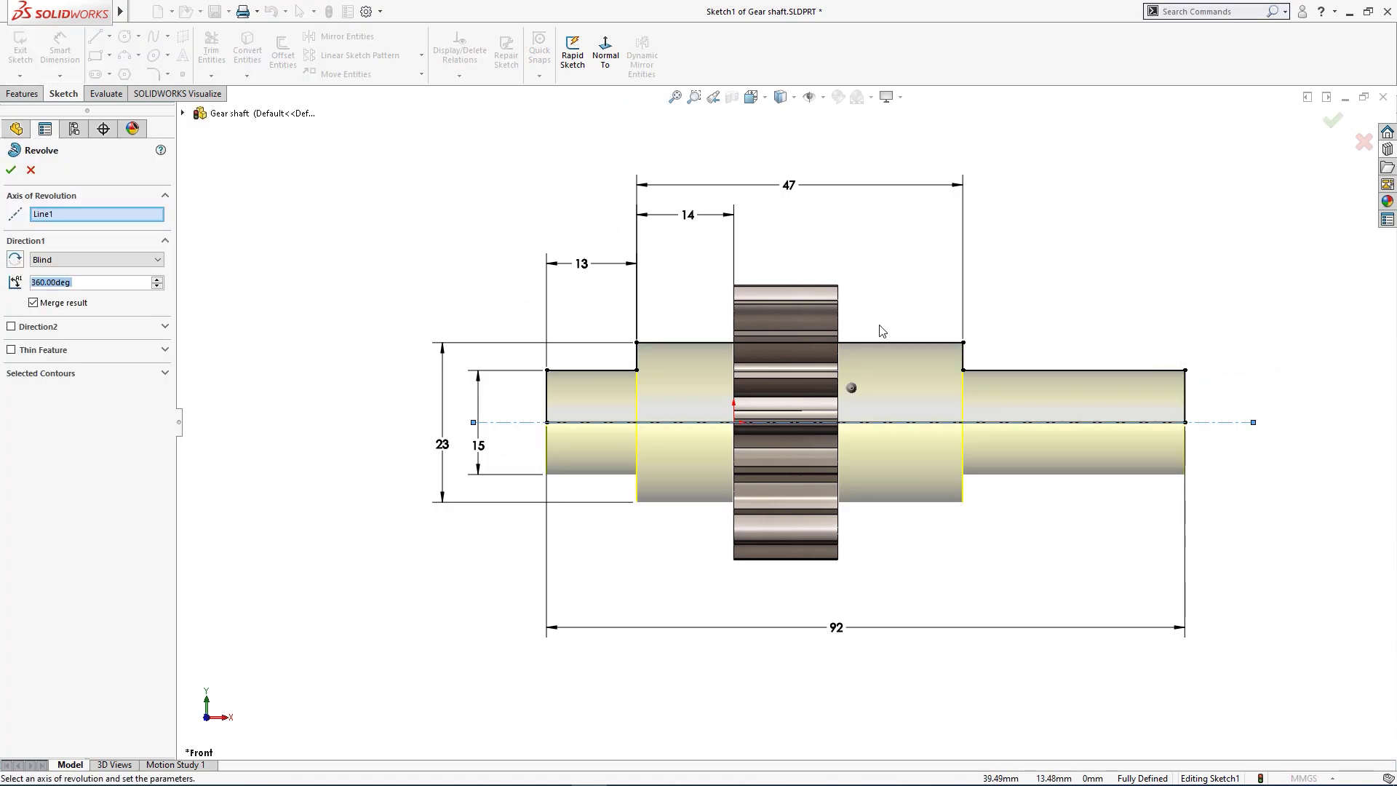
click(10, 171)
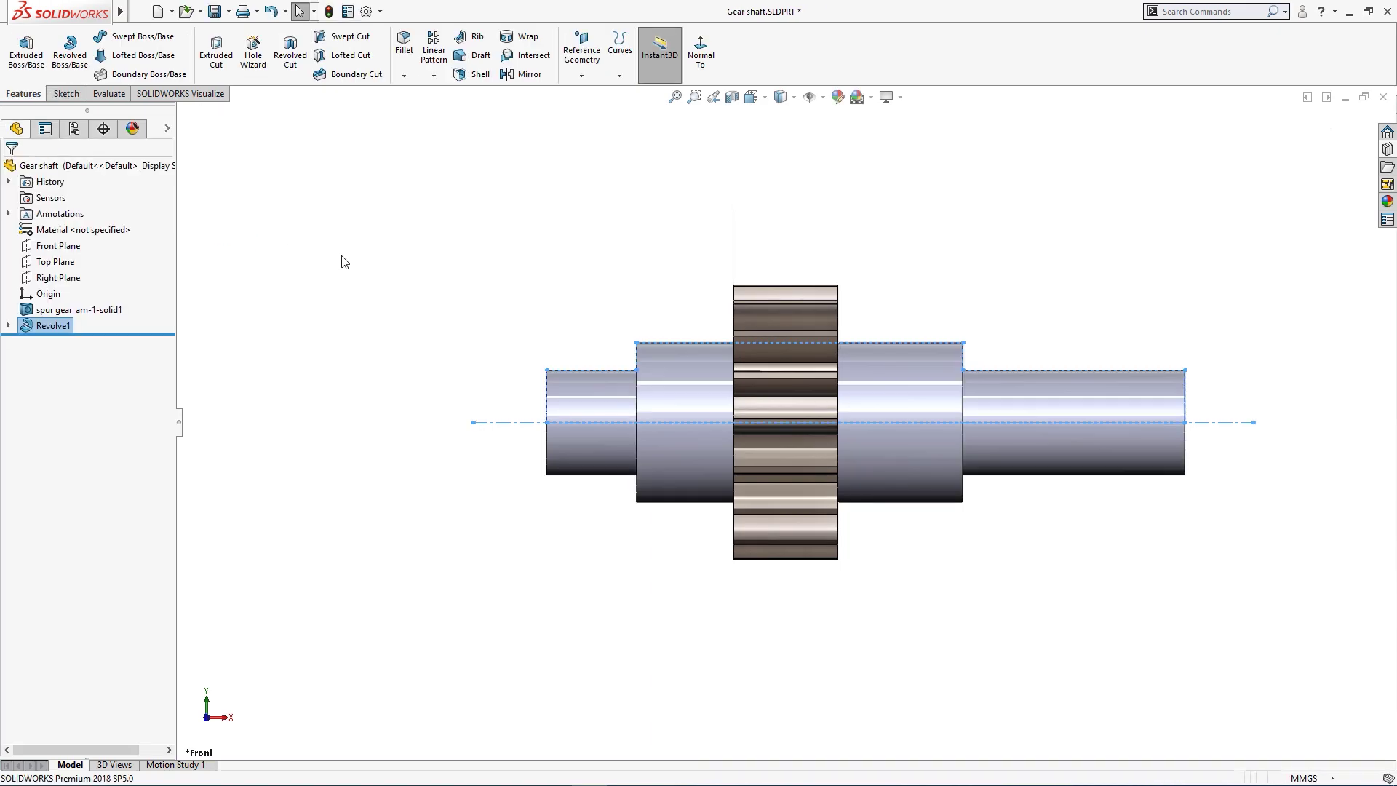
- Assign Plain Carbon Steel as the part's material
middle_drag(390, 265, 447, 336)
key(ctrl+7)
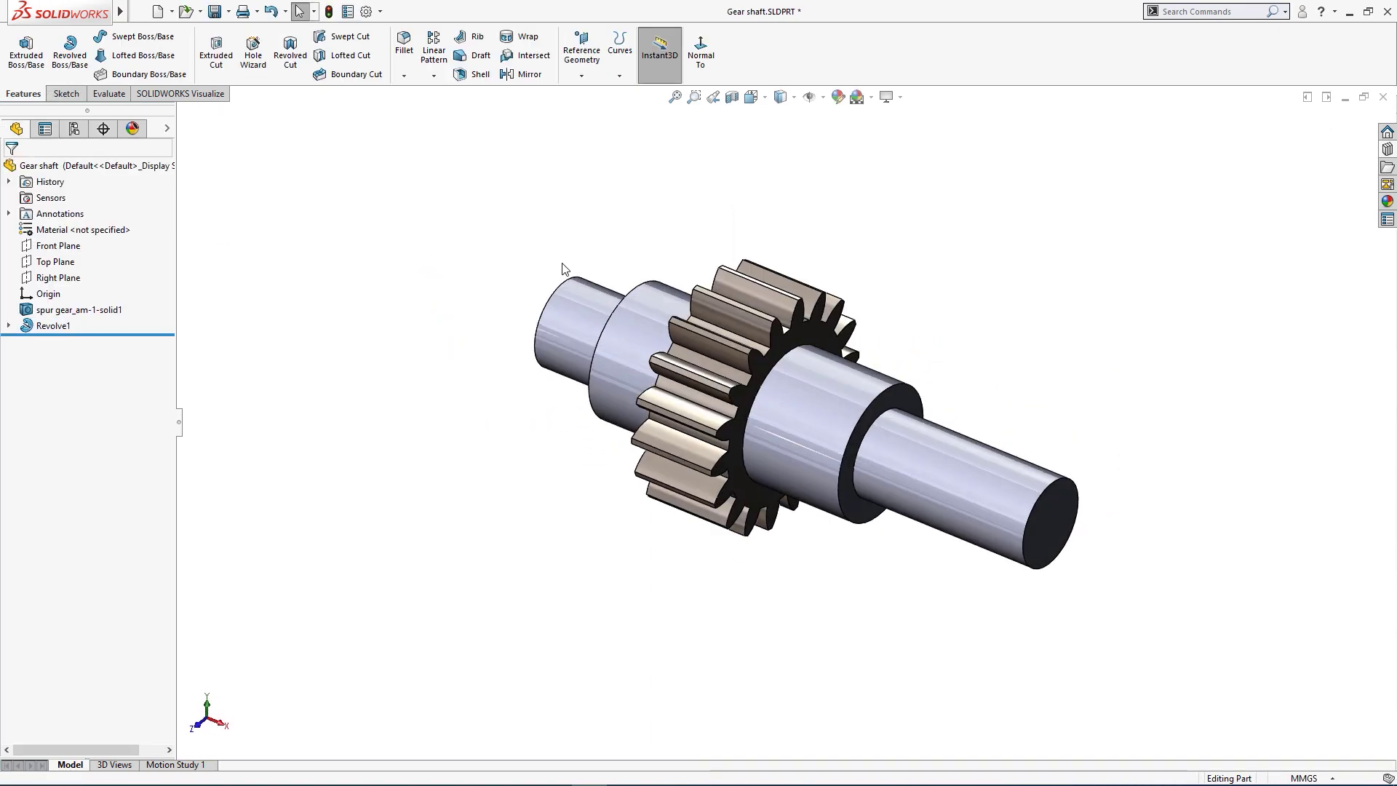
right_click(72, 234)
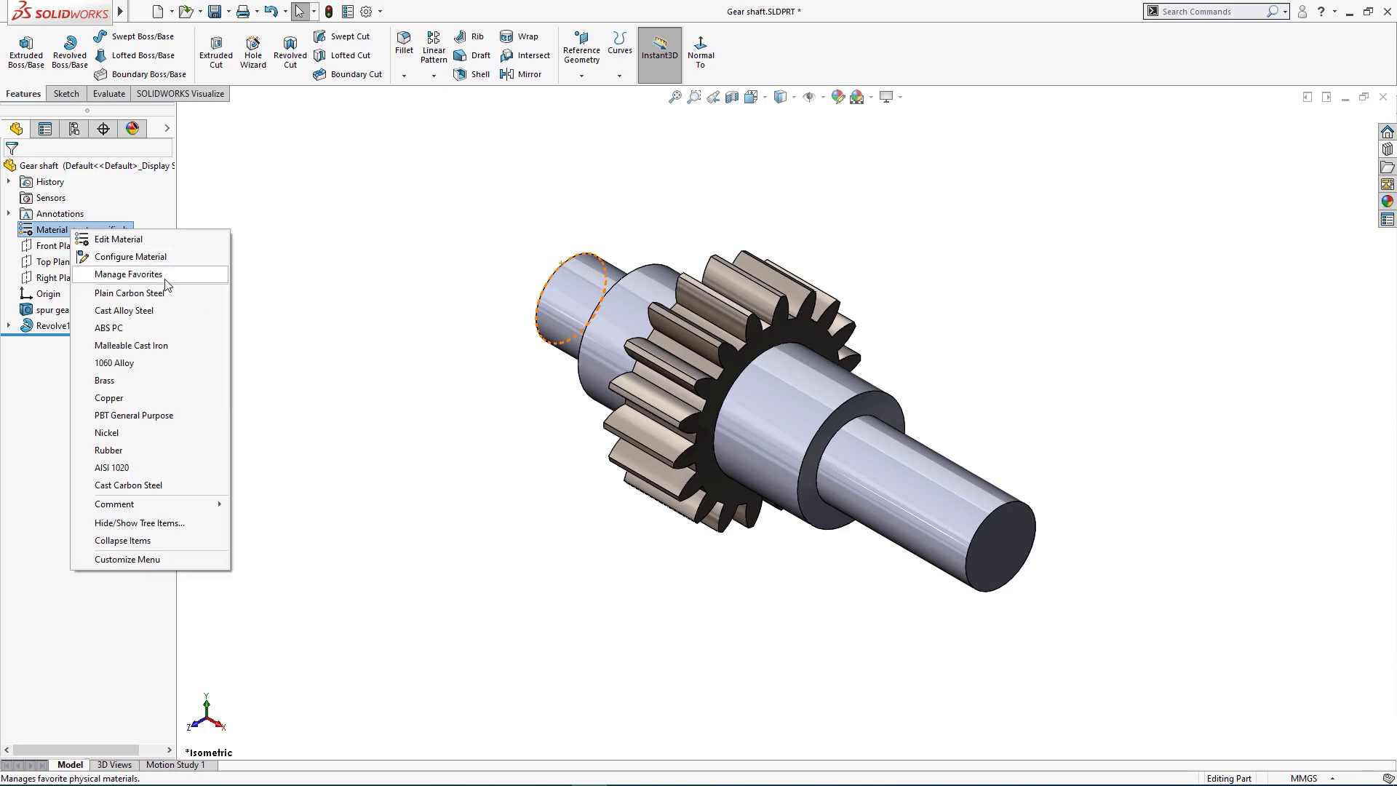
click(165, 294)
middle_drag(240, 270, 347, 262)
key(ctrl+7)
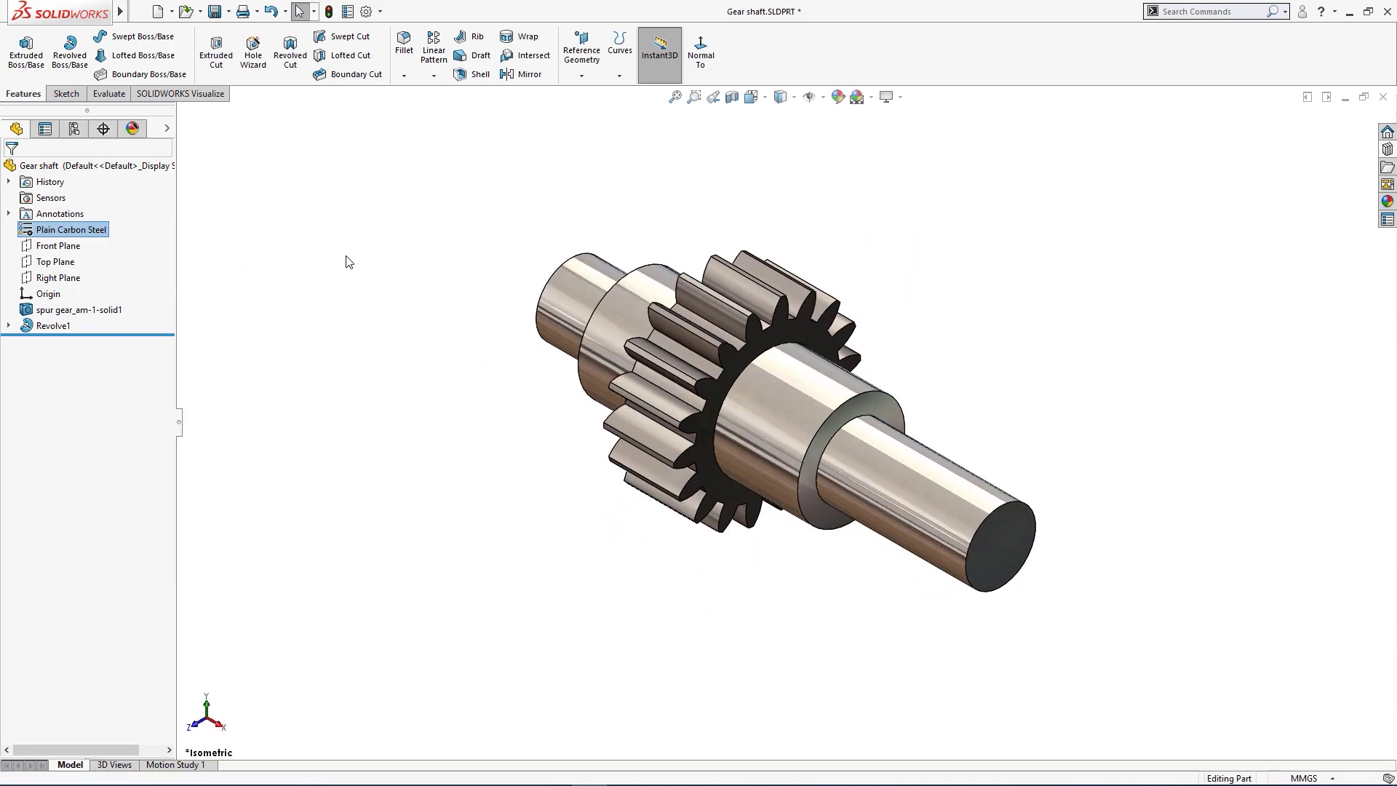
- Start a Hole Wizard M2x0.4 ANSI Metric bottoming tapped hole with blind hole and thread depths of 3 mm
click(253, 52)
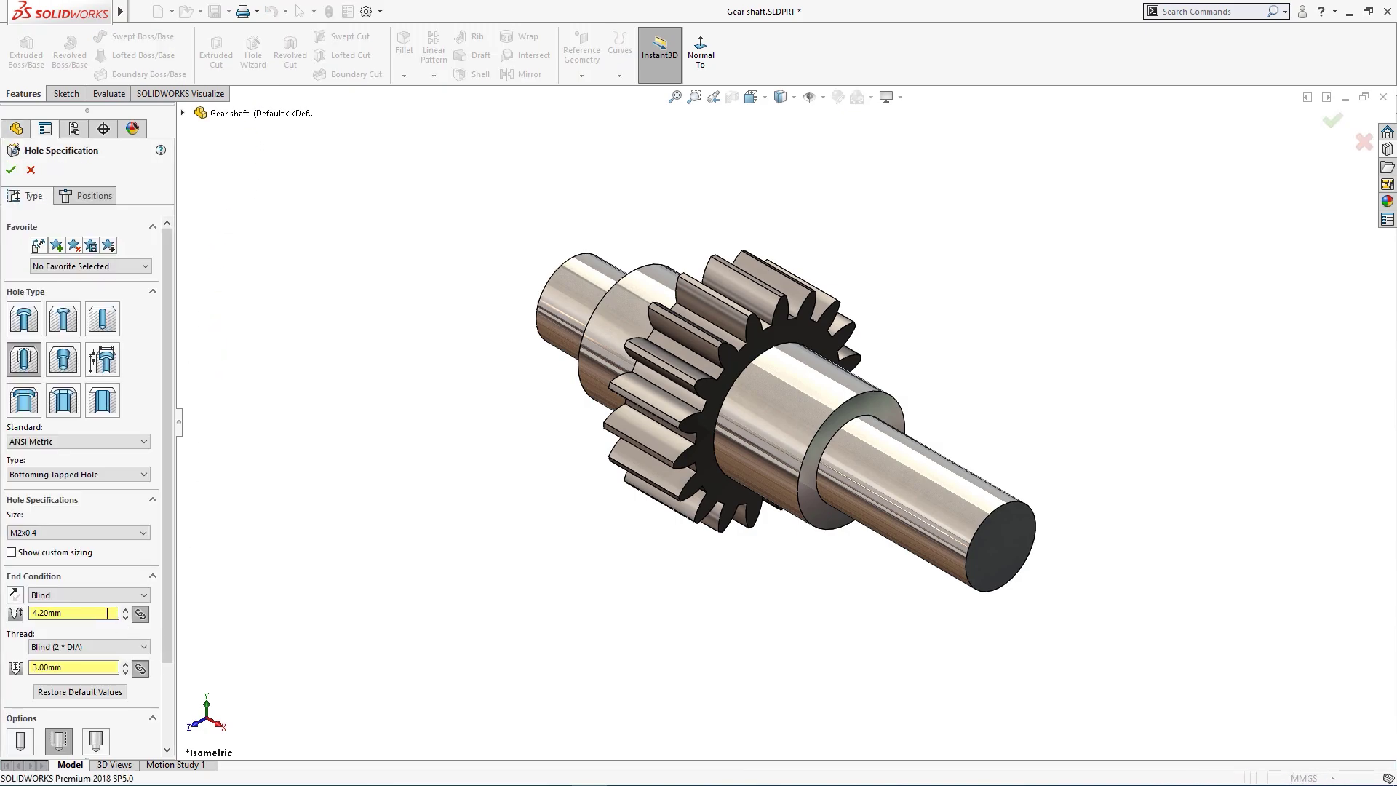
drag(71, 613, 1, 617)
text(3)
key(Return)
drag(65, 667, 2, 664)
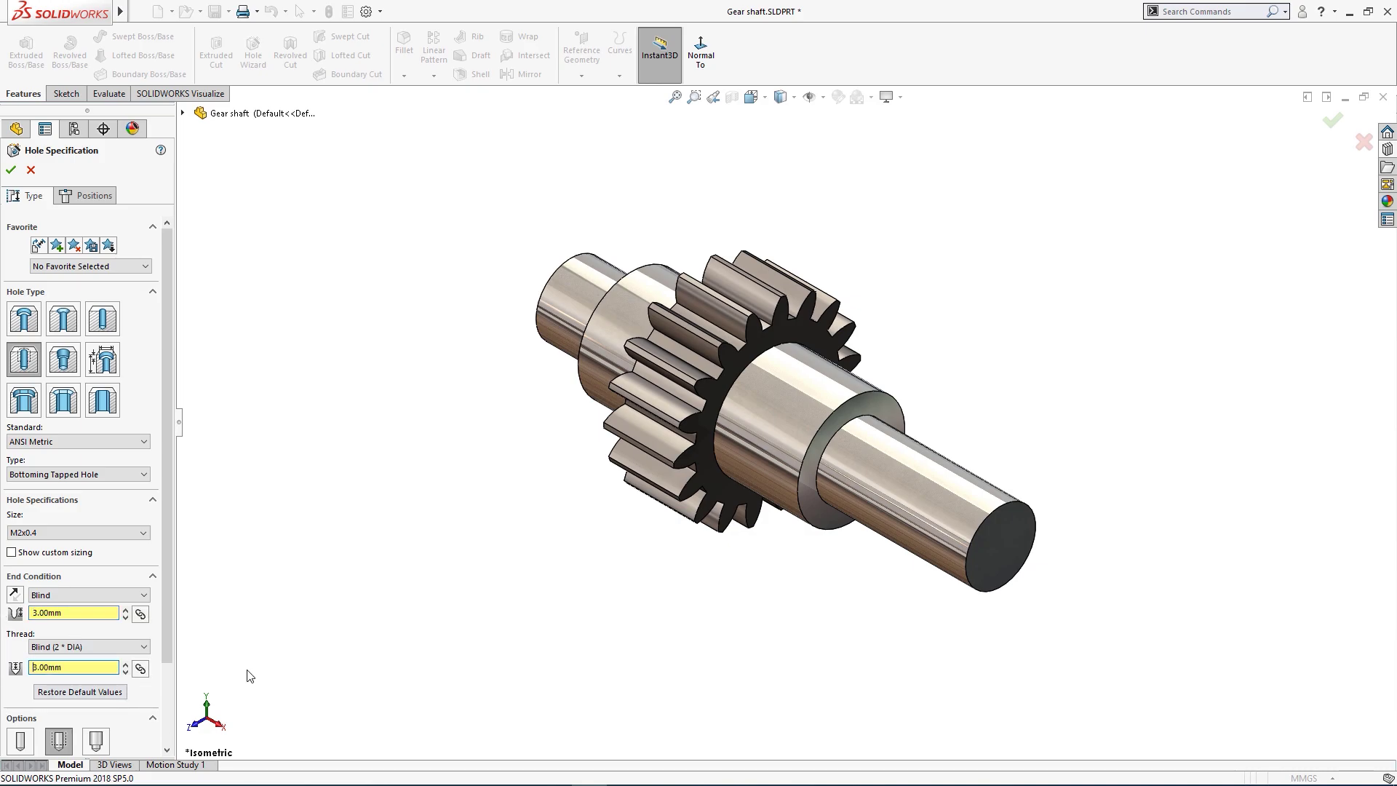
scroll(172, 608, down, 3)
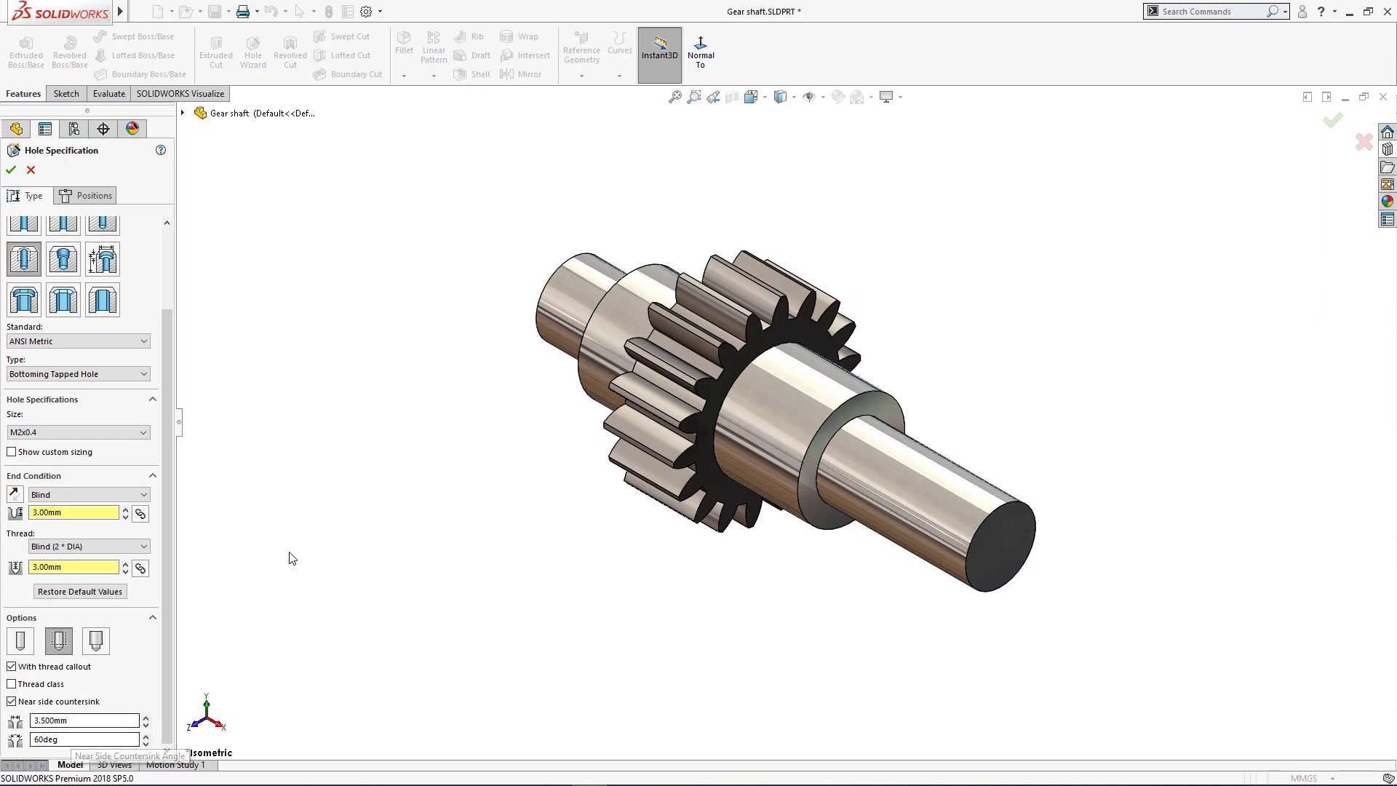
- Place the tapped hole at the centre of the shorter shaft end's face and create it
middle_drag(365, 473, 490, 614)
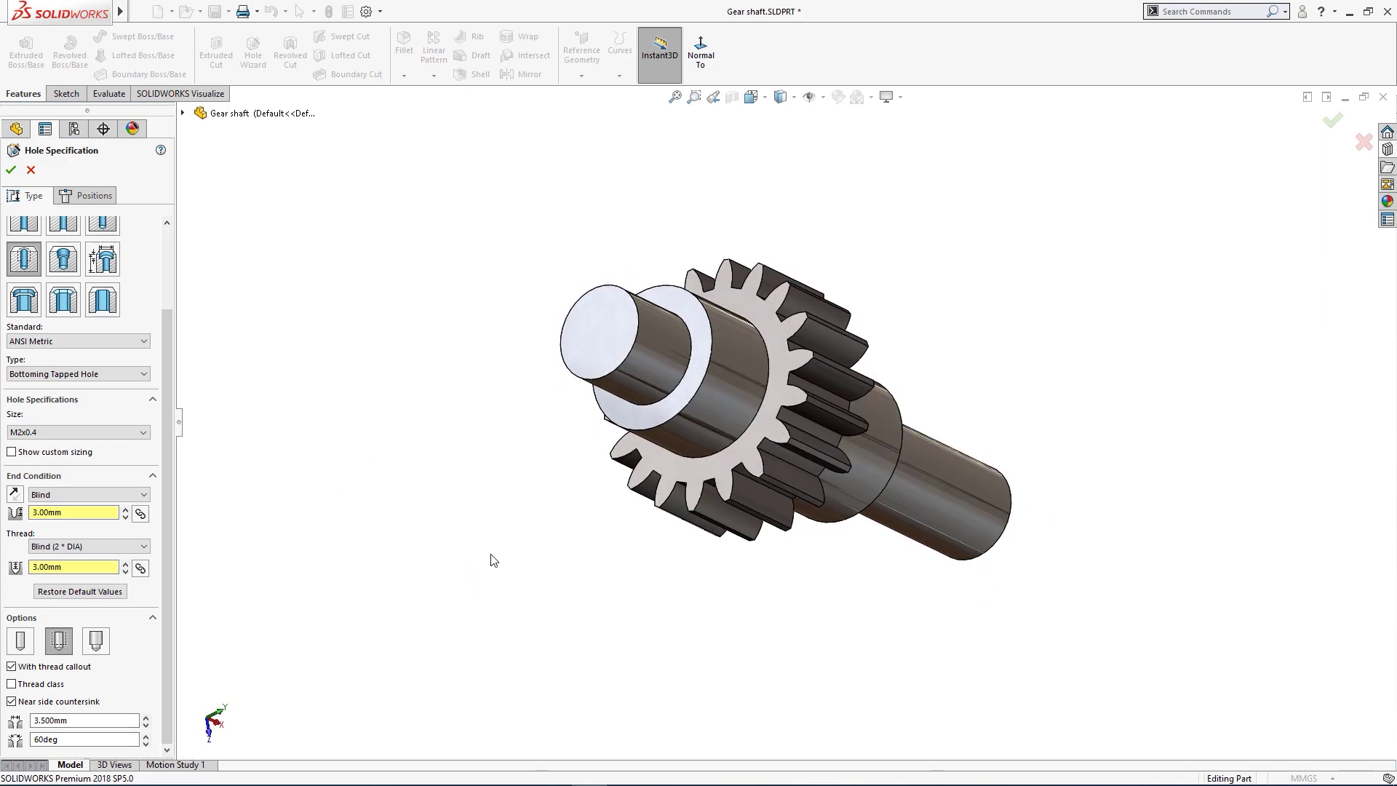
click(91, 195)
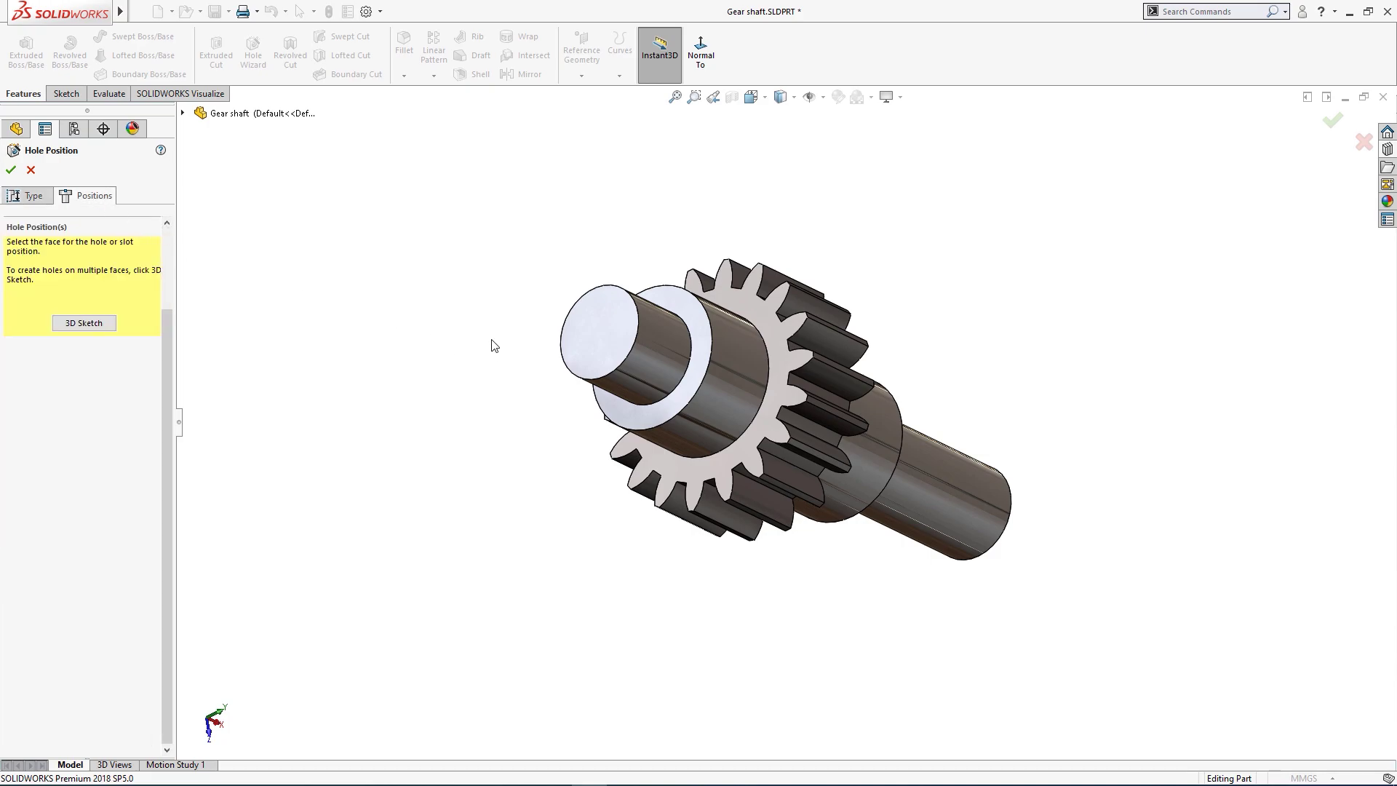
click(596, 331)
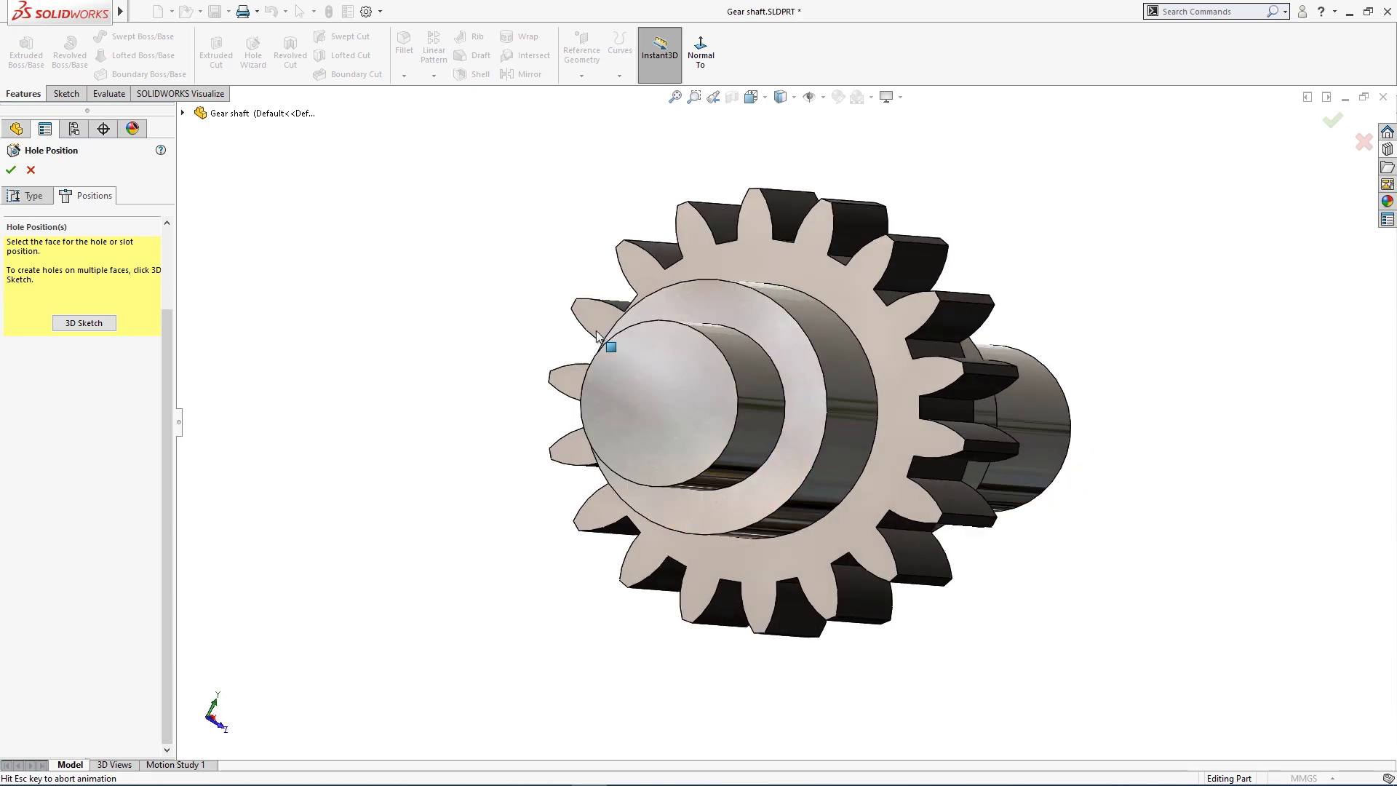
click(786, 422)
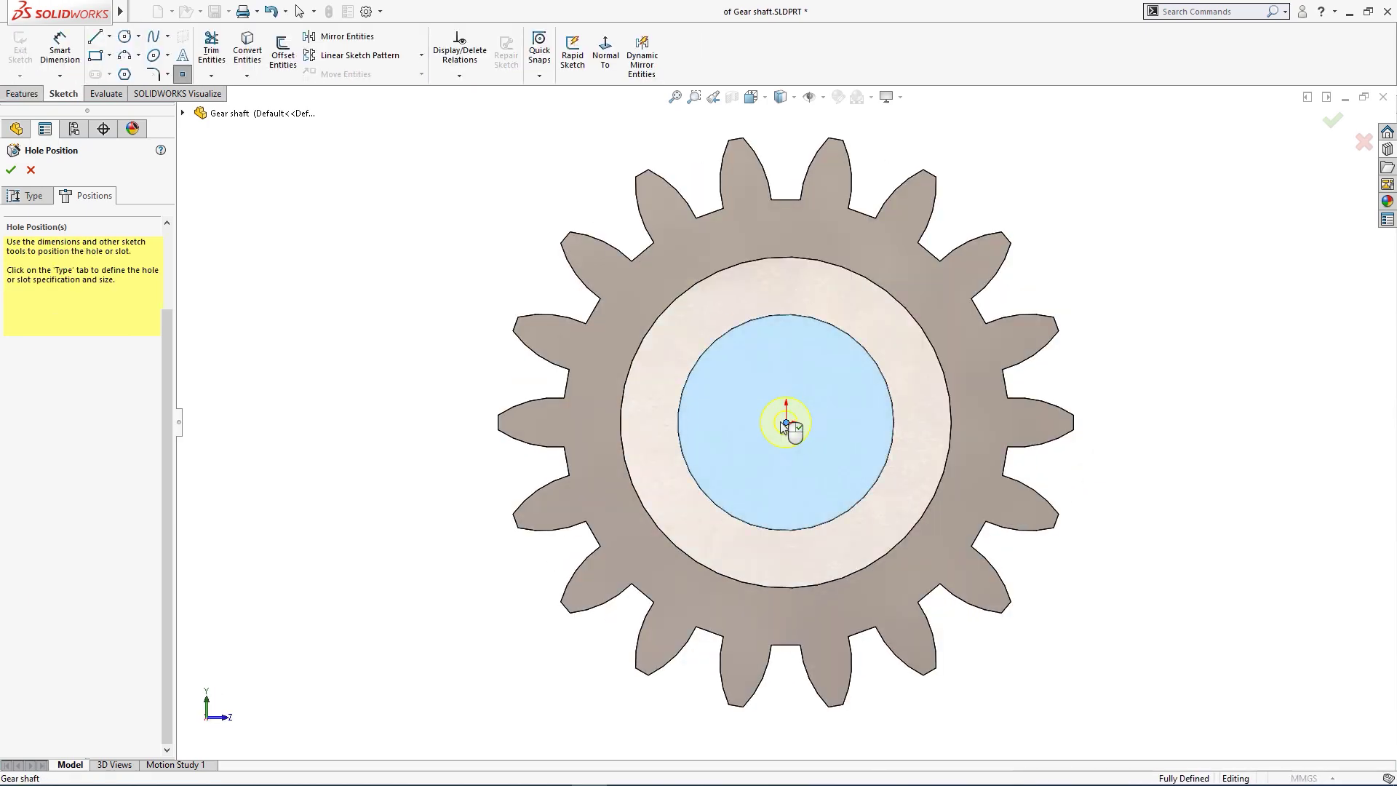
click(11, 170)
middle_drag(515, 361, 303, 364)
click(438, 392)
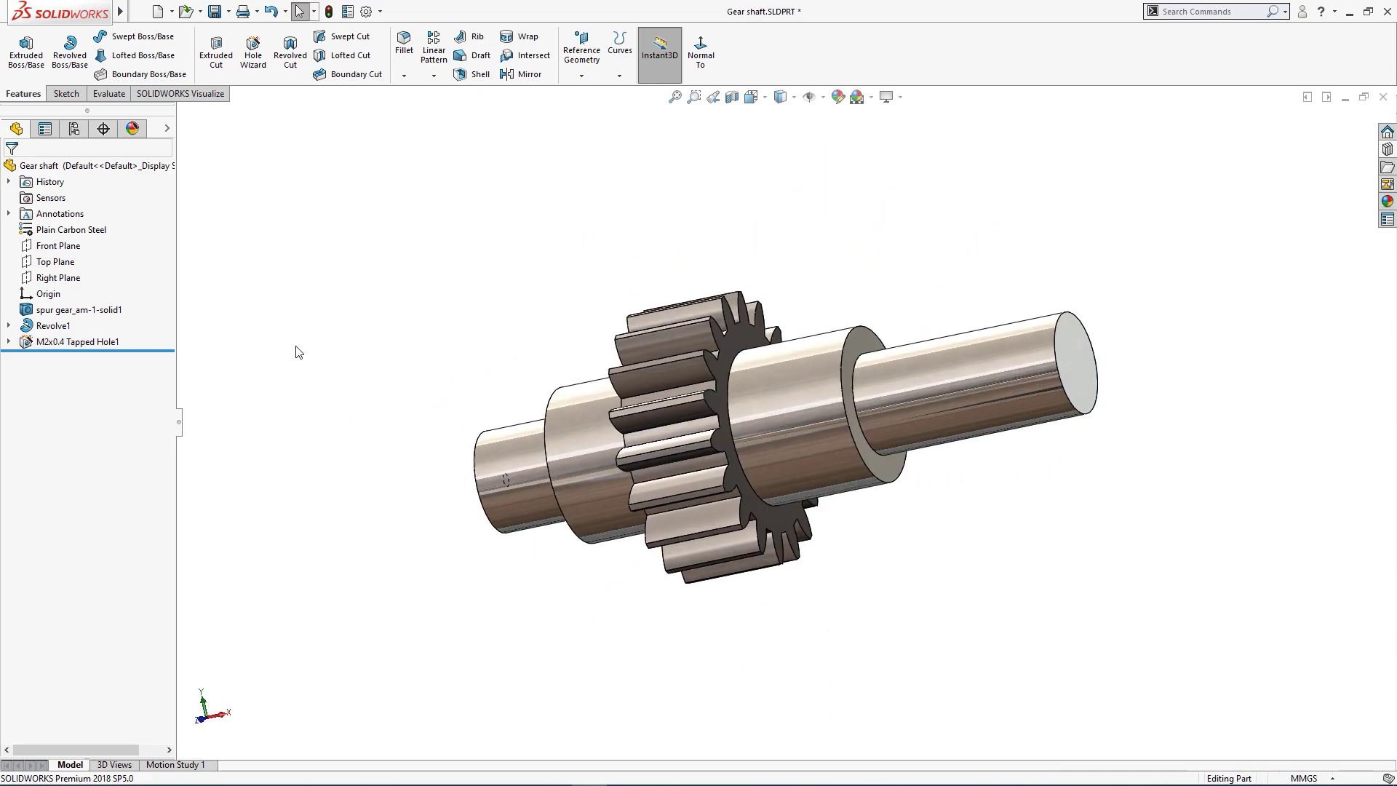
- Add another M2x0.4 bottoming tapped hole at the centre of the longer shaft end's face
click(253, 53)
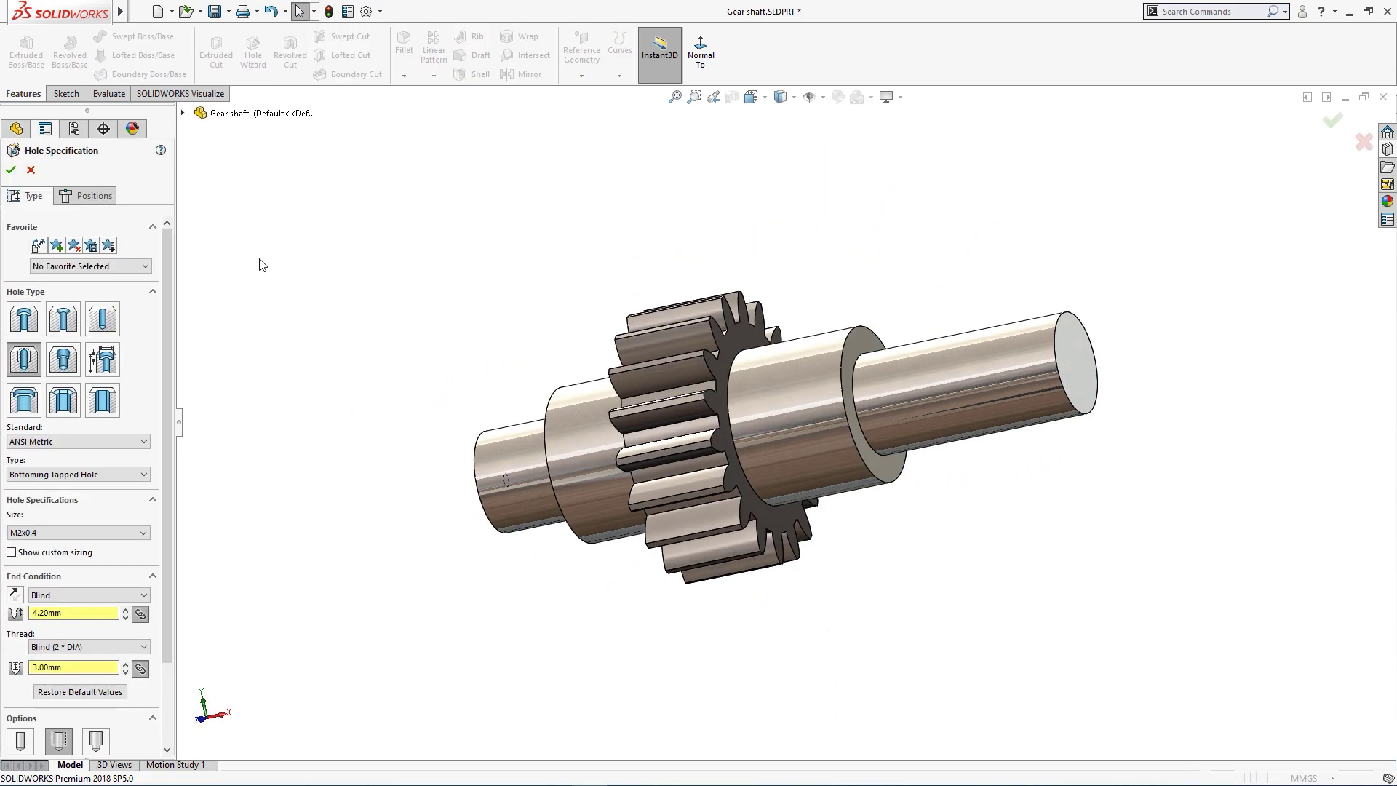
drag(163, 517, 183, 441)
click(79, 195)
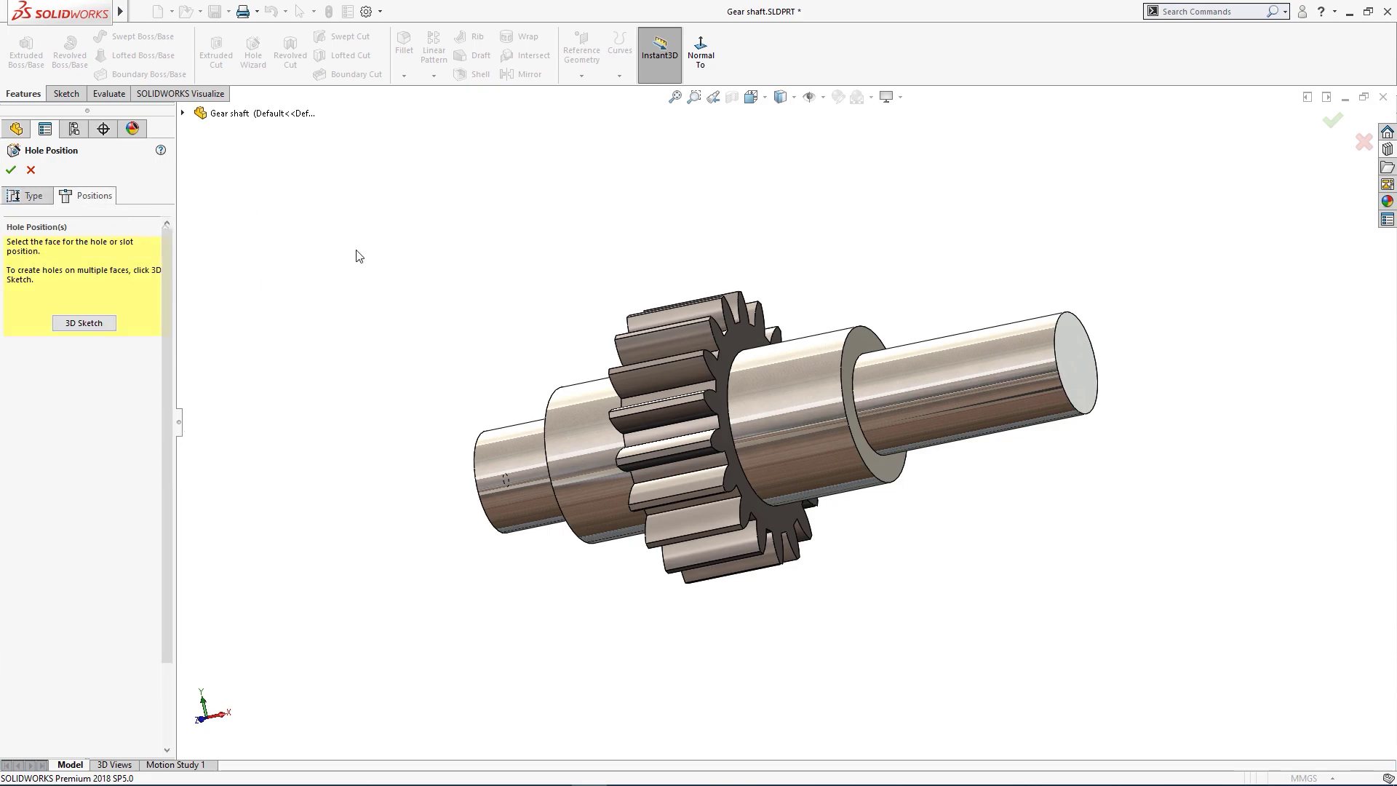
click(1080, 367)
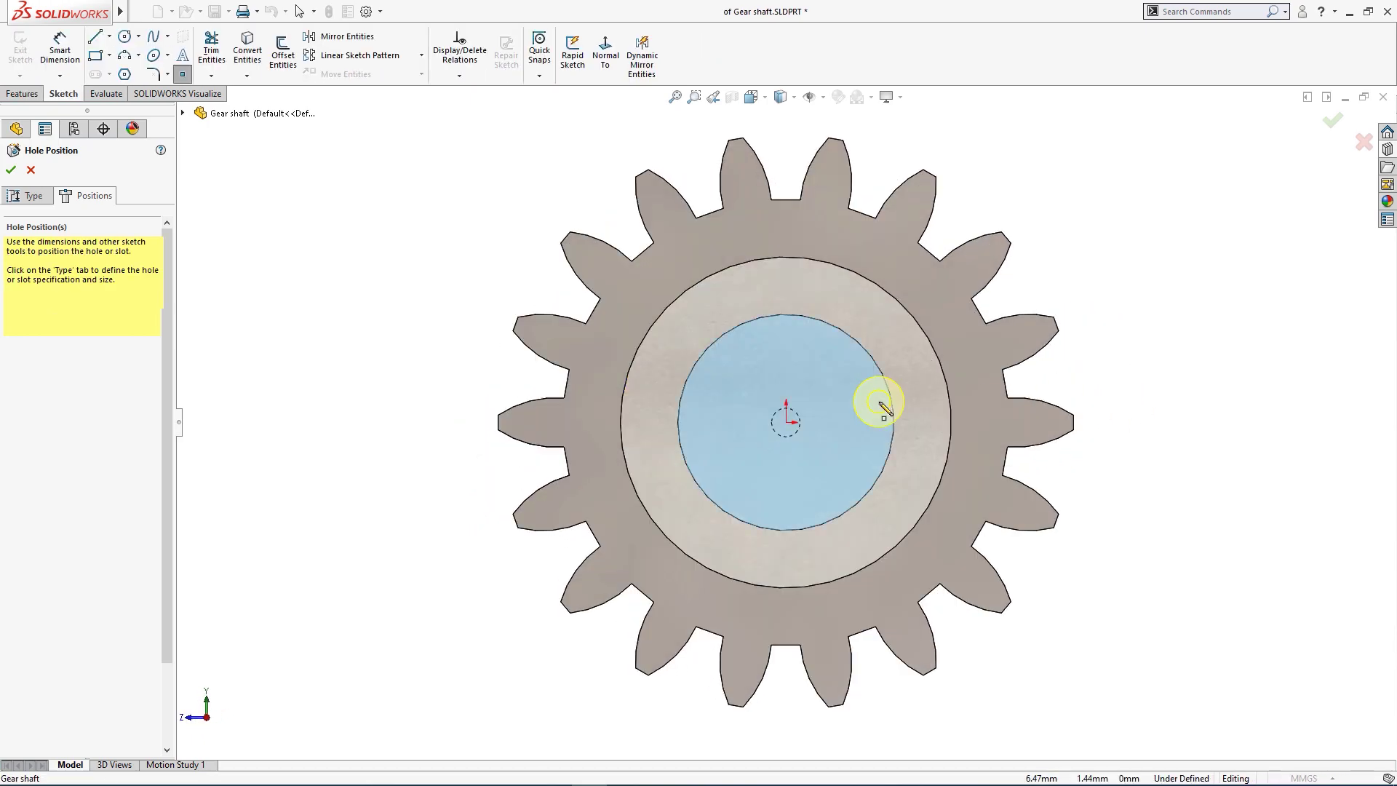
click(787, 422)
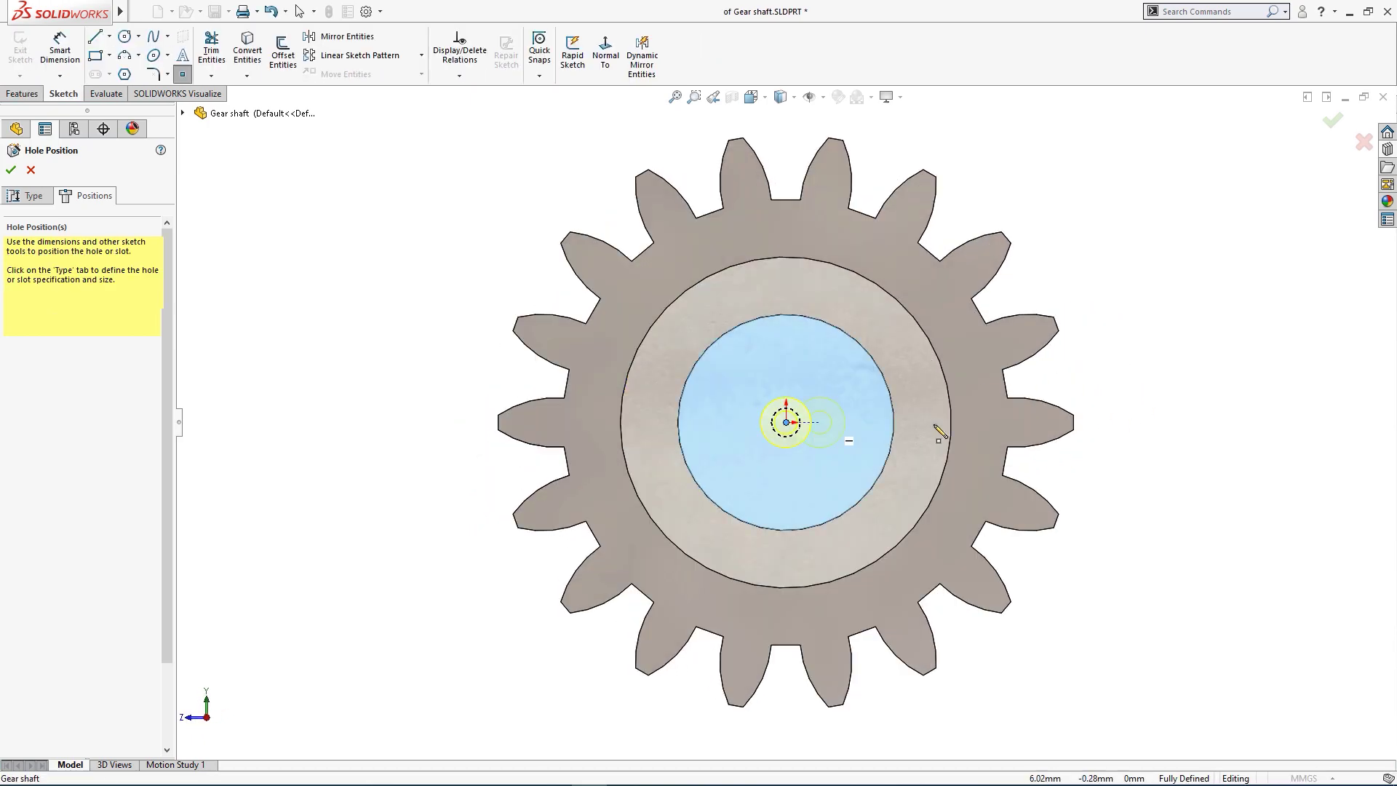
click(1328, 123)
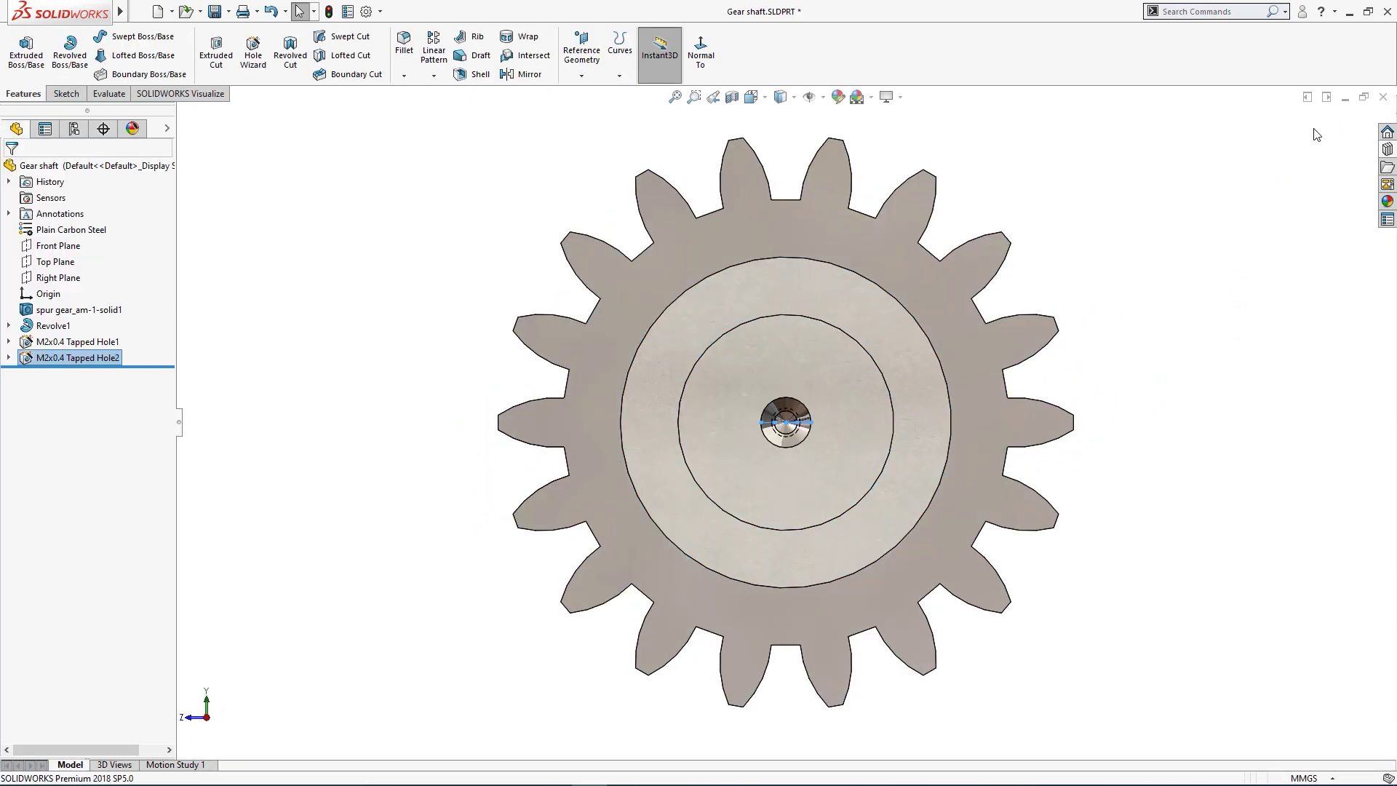
- Chamfer the outer edge of the shorter shaft end by 1 mm at 45 degrees
key(ctrl+7)
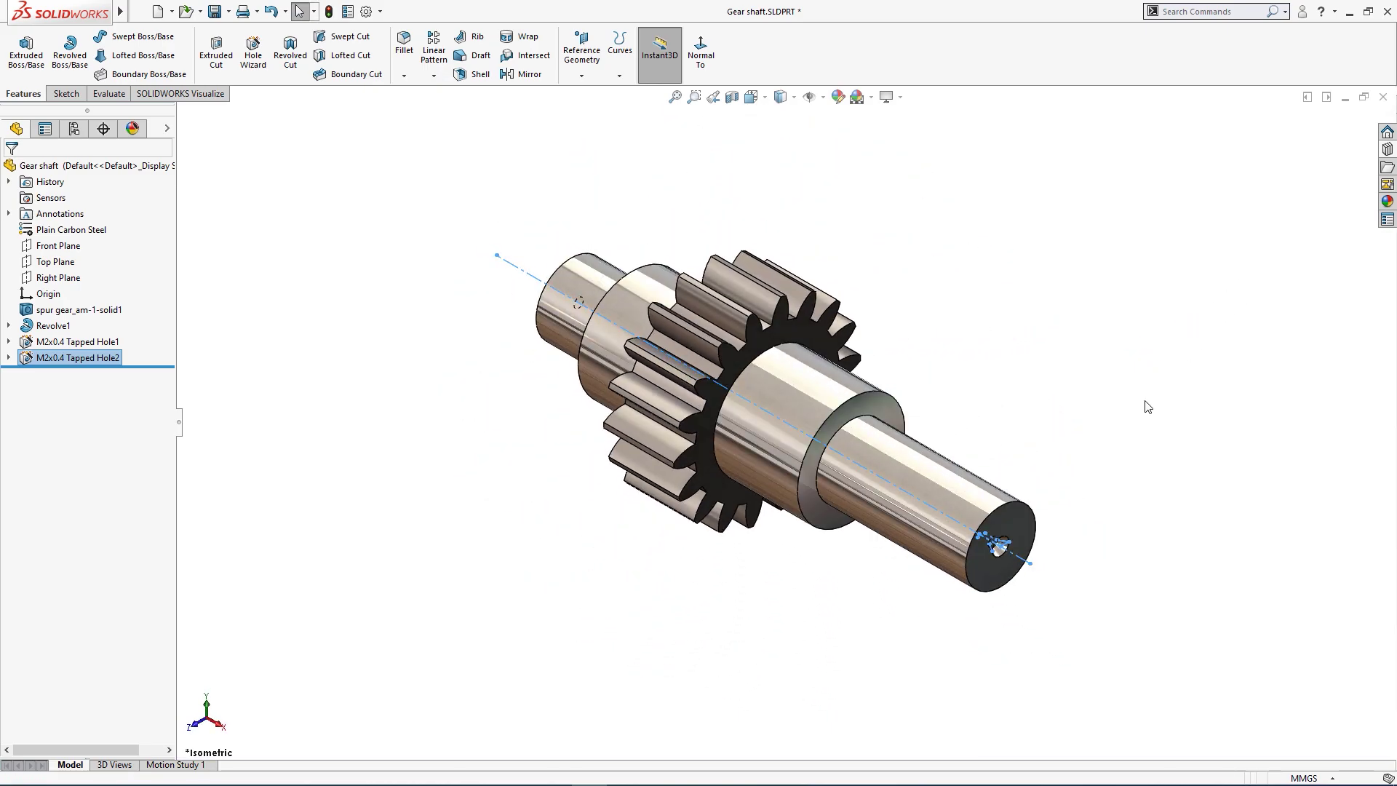
click(595, 263)
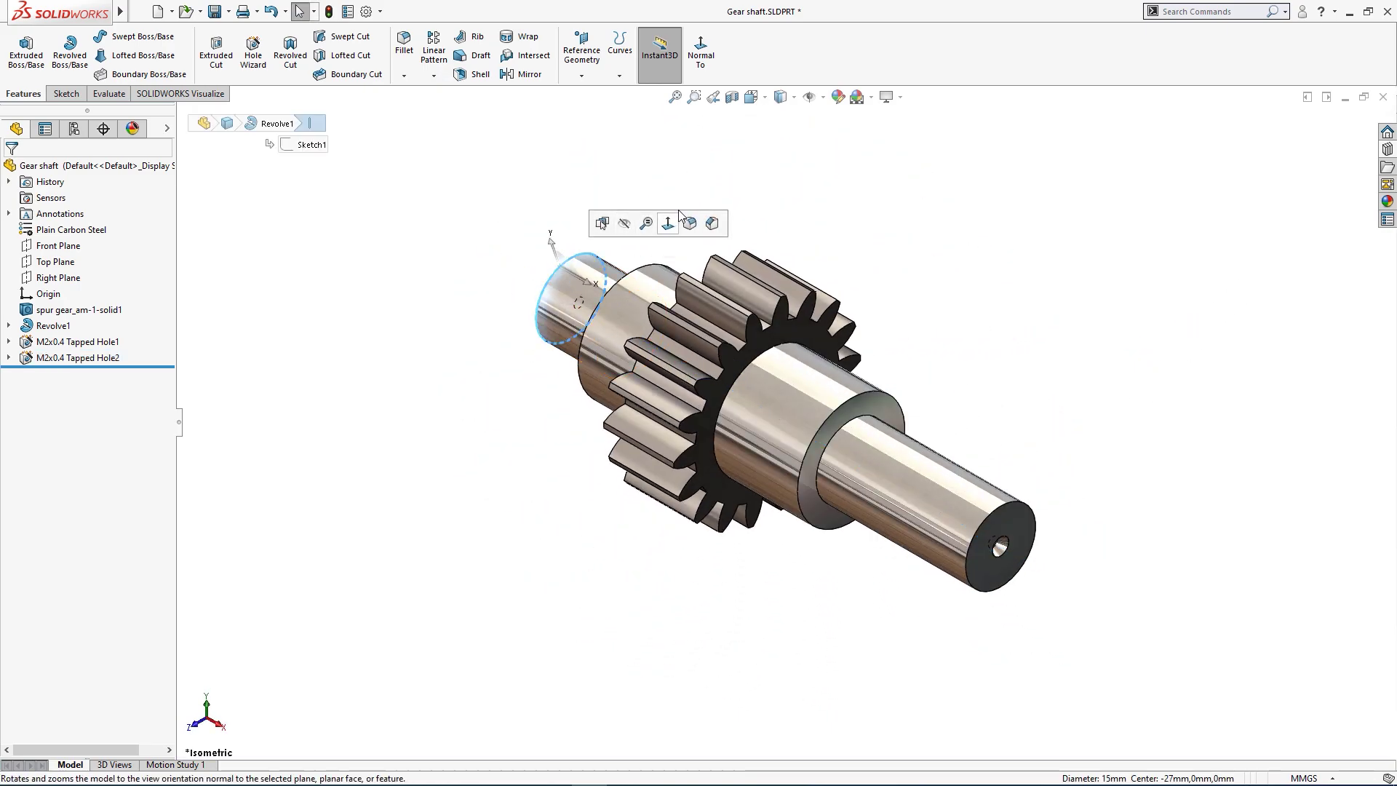
click(711, 223)
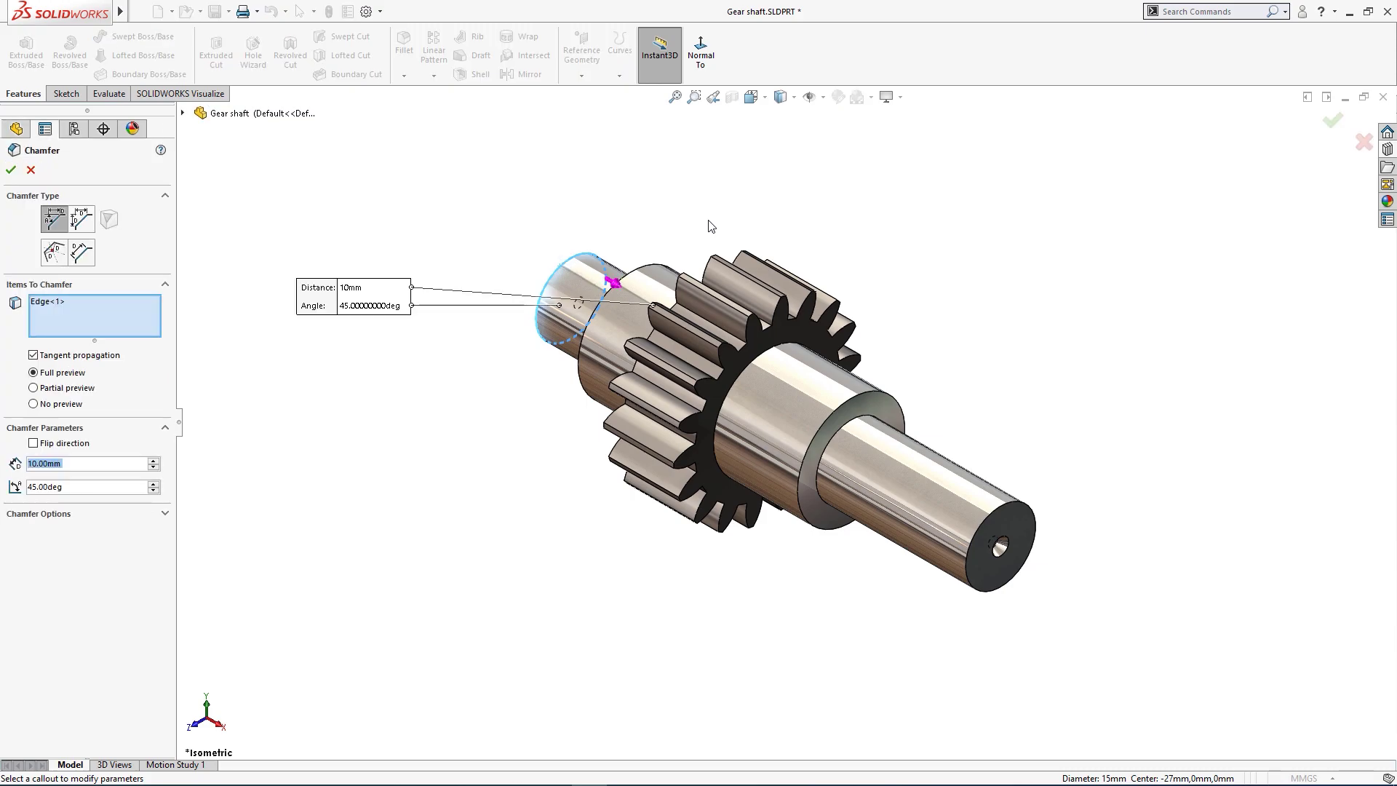
text(1)
key(Return)
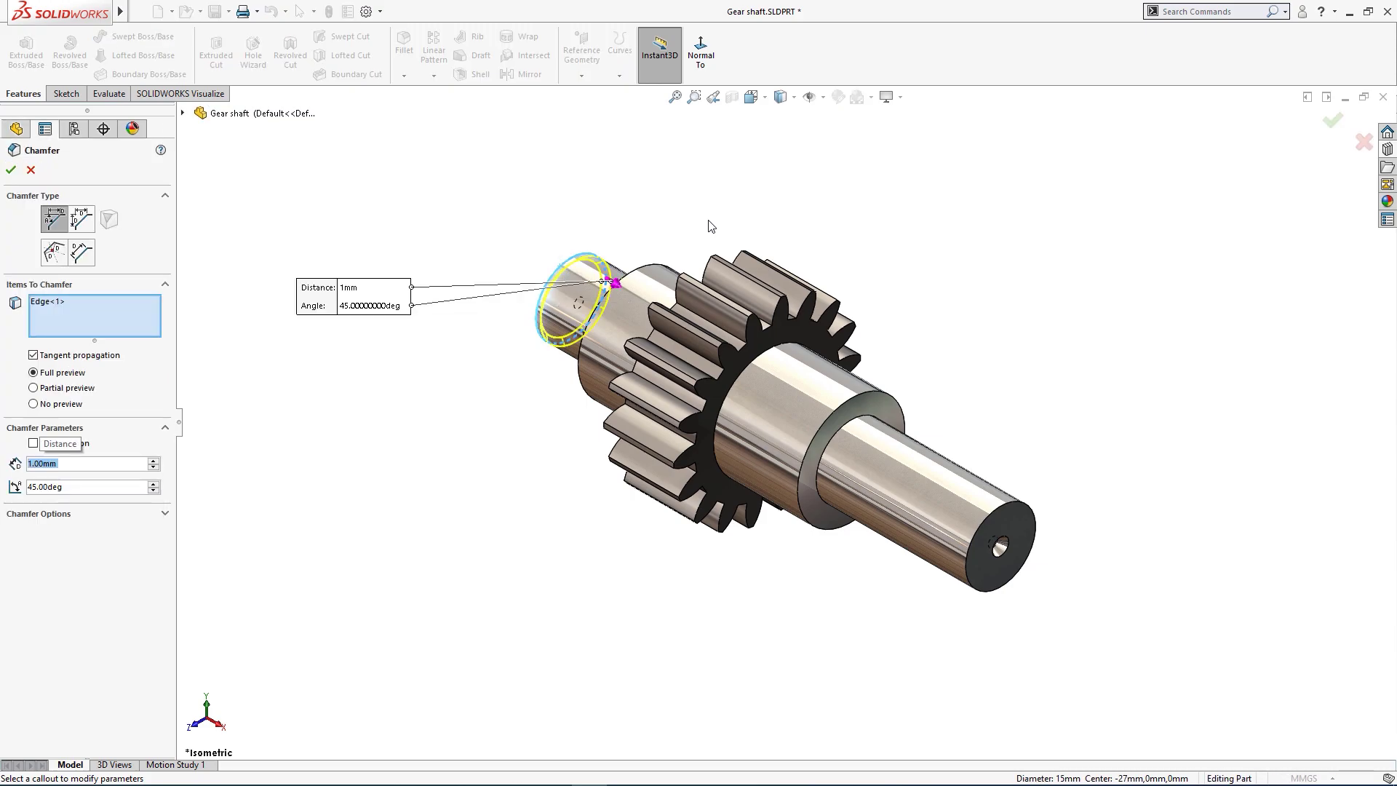
click(12, 174)
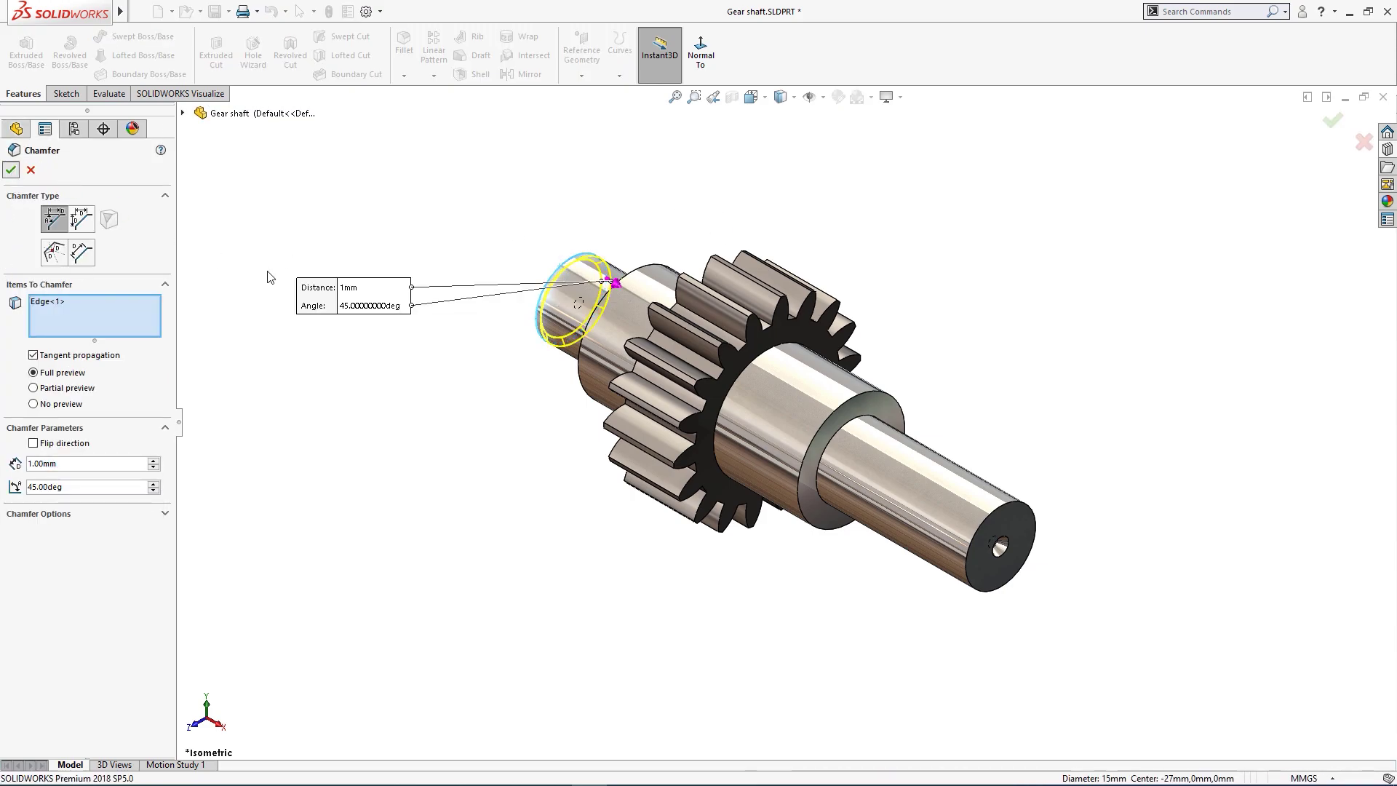
- Fillet the two circular edges where the shaft meets the gear's side faces with a 3 mm radius
middle_drag(275, 281, 347, 354)
right_drag(355, 368, 379, 354)
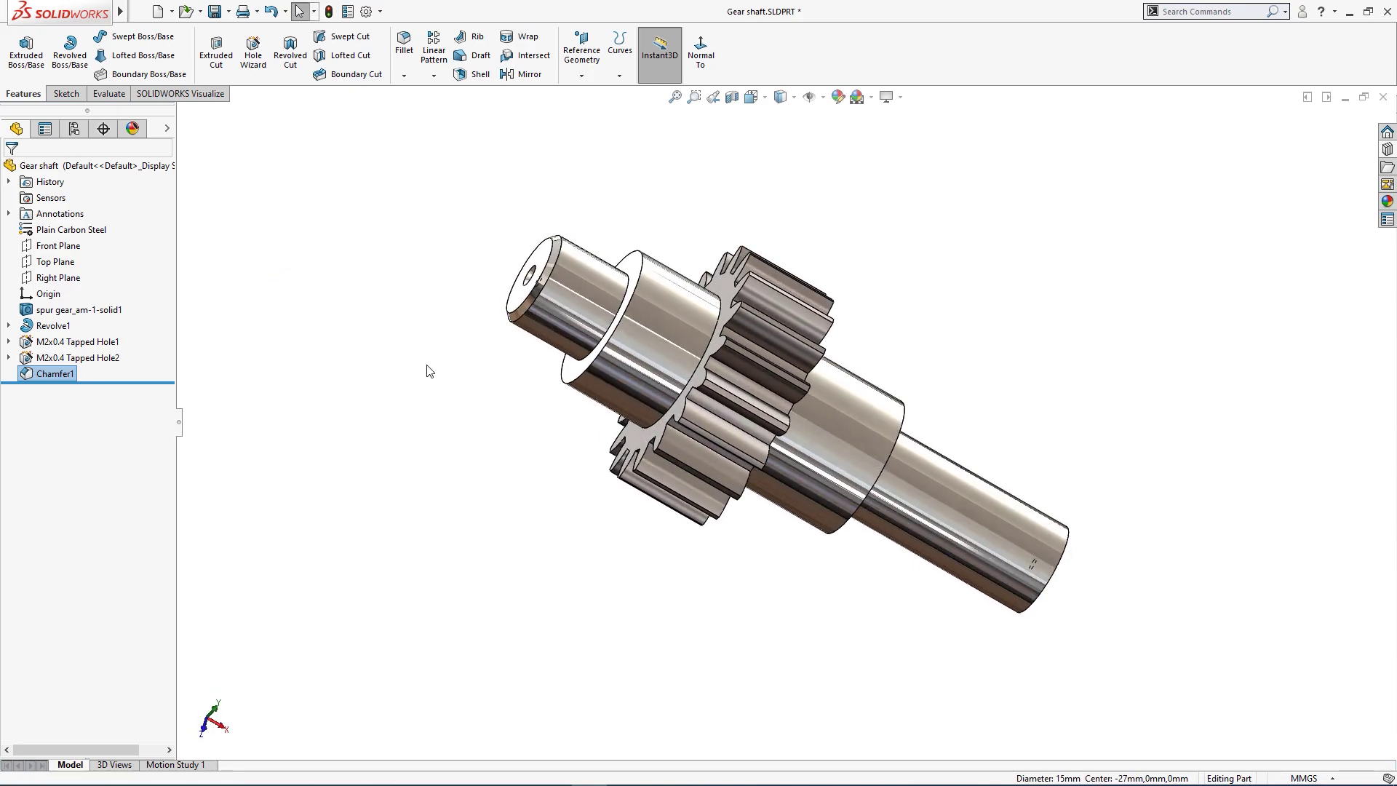
click(711, 355)
click(835, 303)
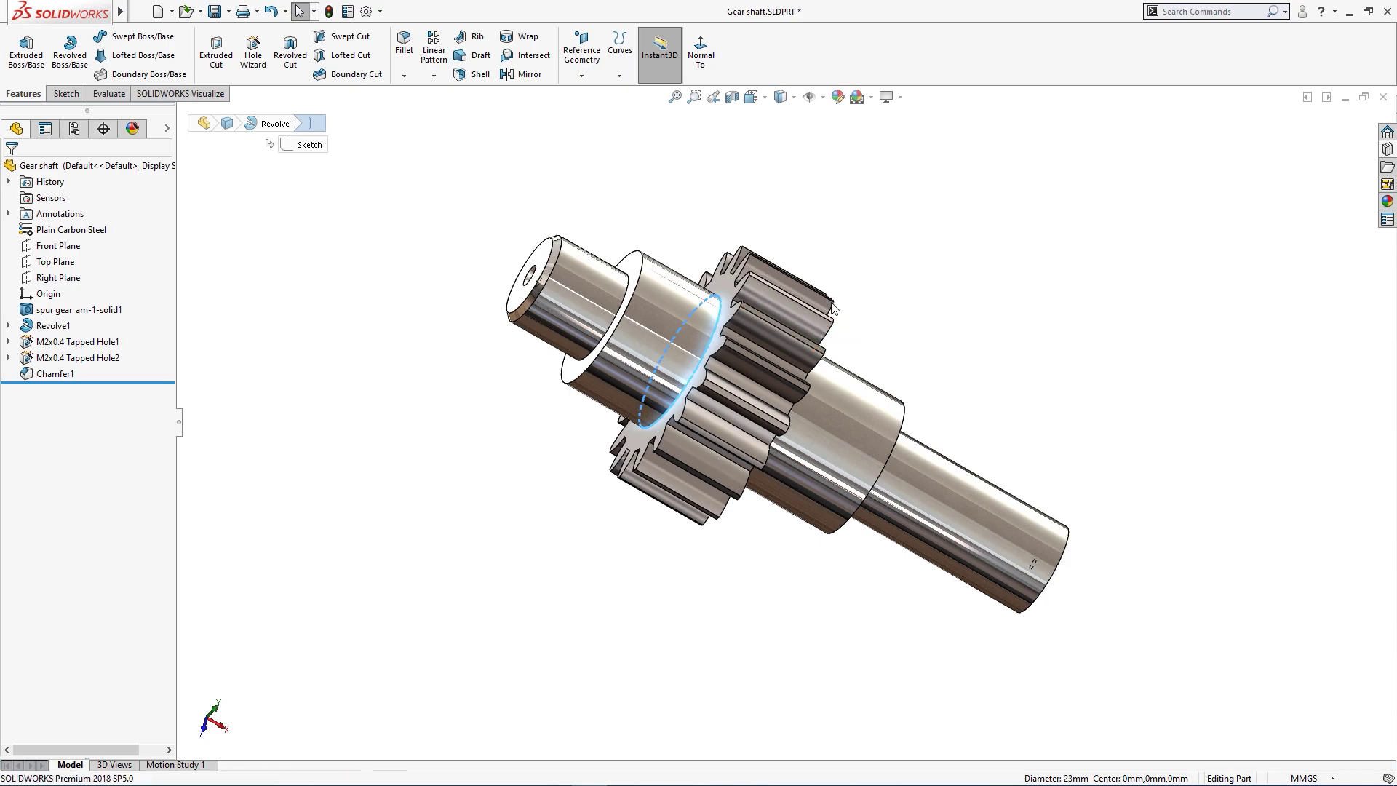
middle_drag(853, 352, 796, 347)
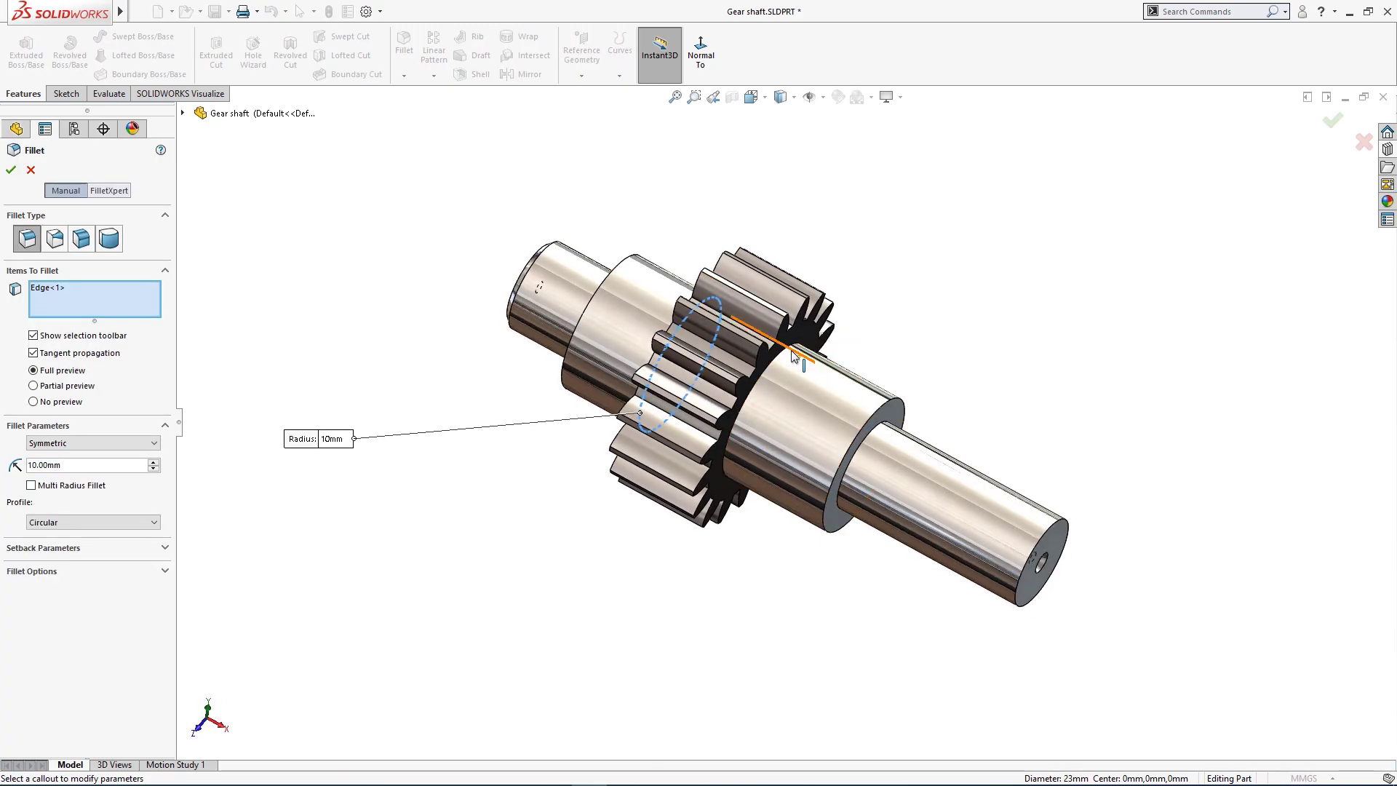
click(746, 367)
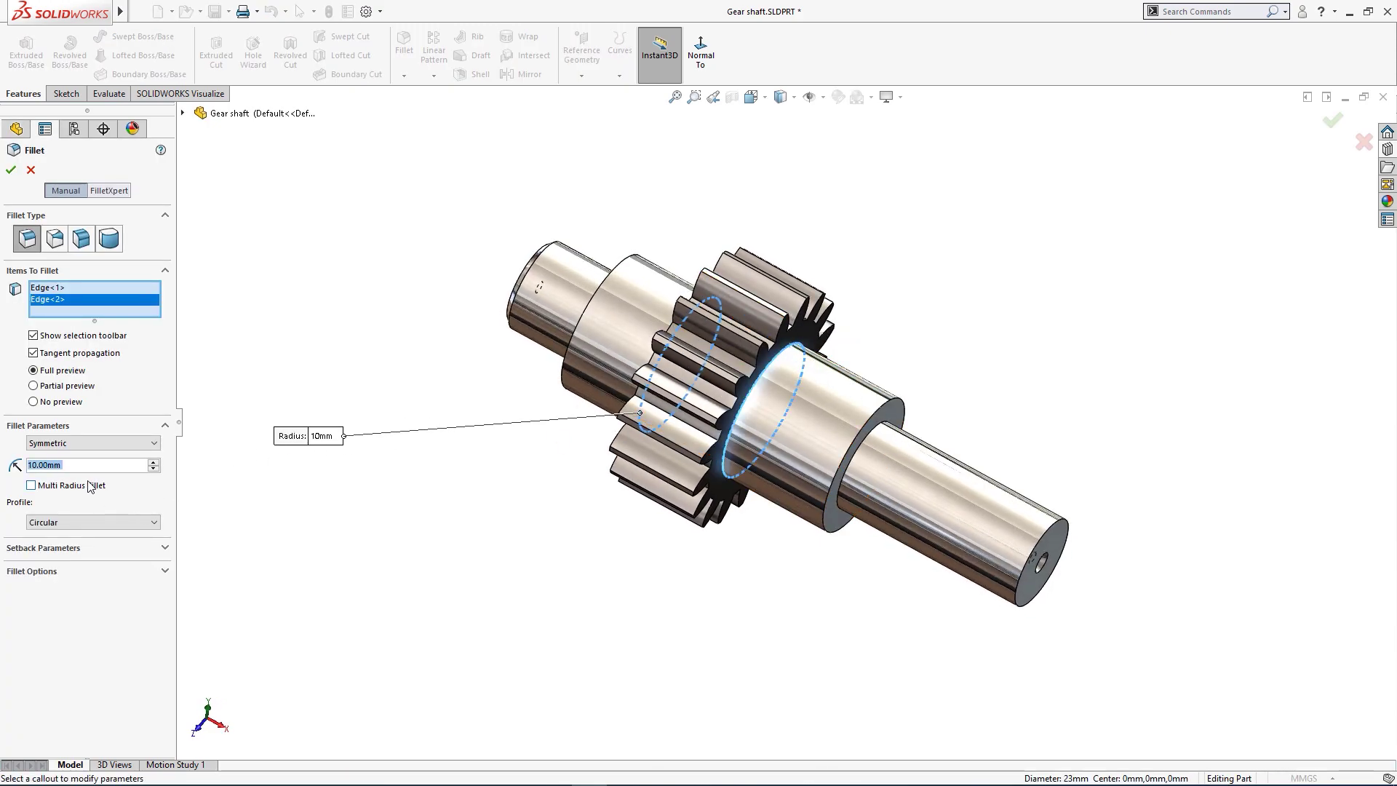
text(3)
key(Return)
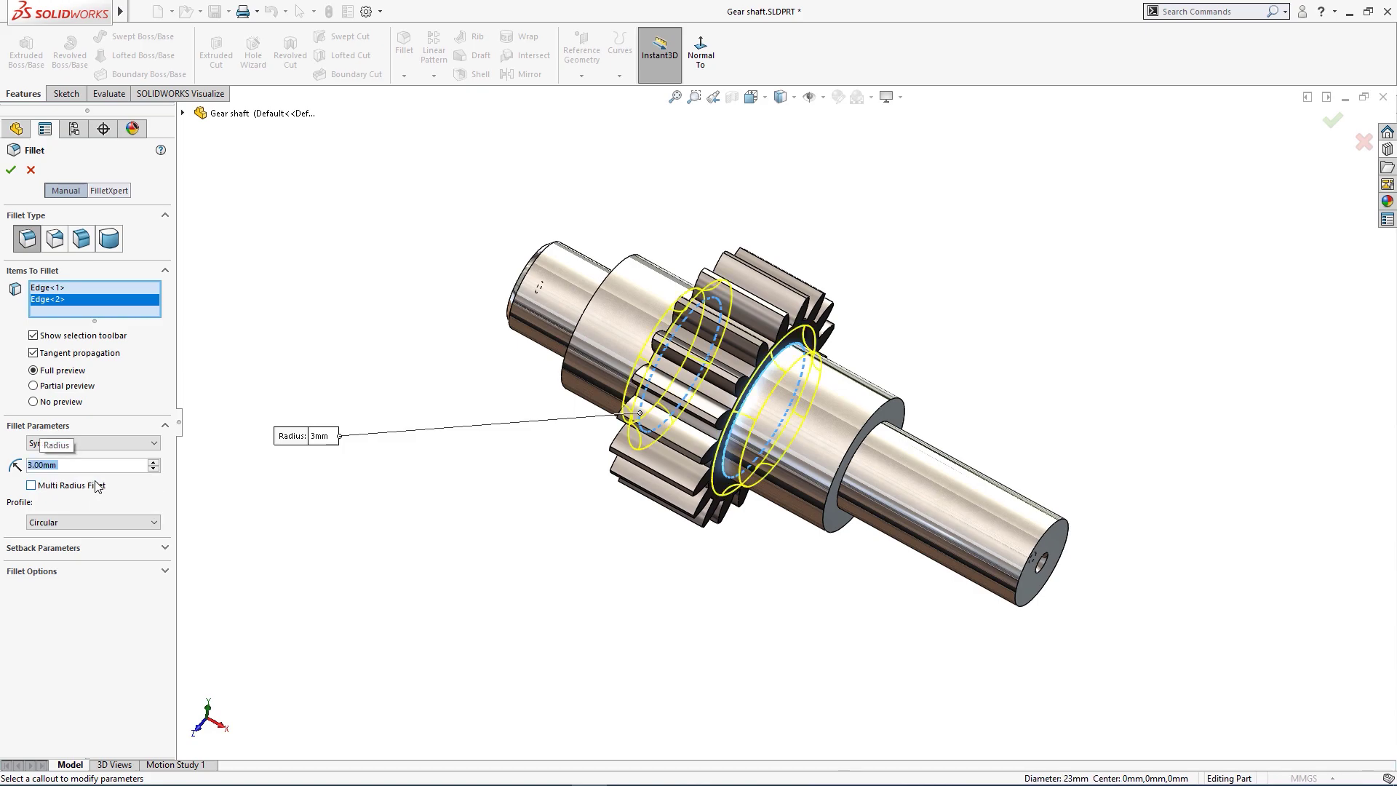
mouse_move(261, 476)
middle_down()
mouse_move(306, 514)
mouse_move(247, 465)
middle_up()
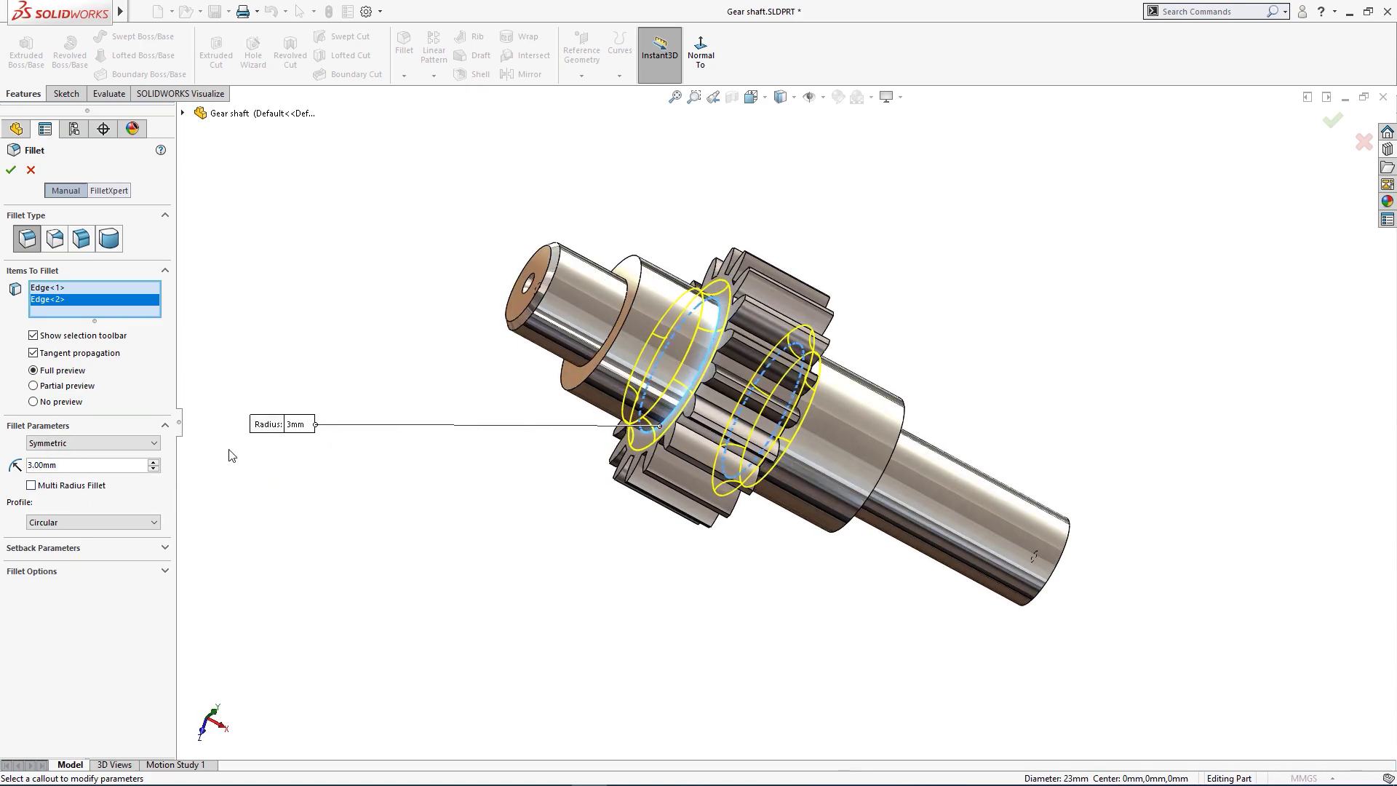
click(12, 171)
- Sketch a four-sided polygon with sides about 13 mm long, centred on the longer shaft end's face
middle_drag(337, 402, 233, 445)
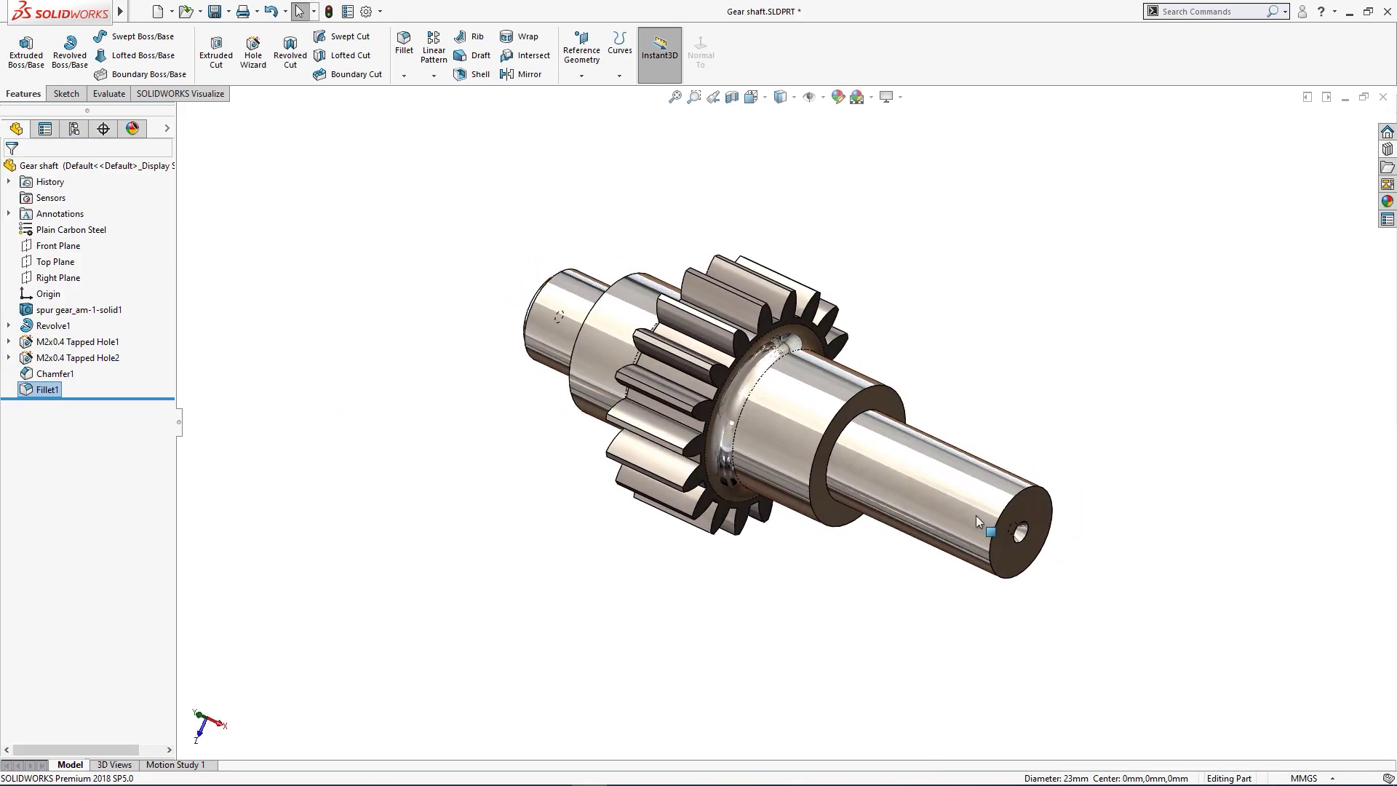
click(1037, 500)
click(1092, 454)
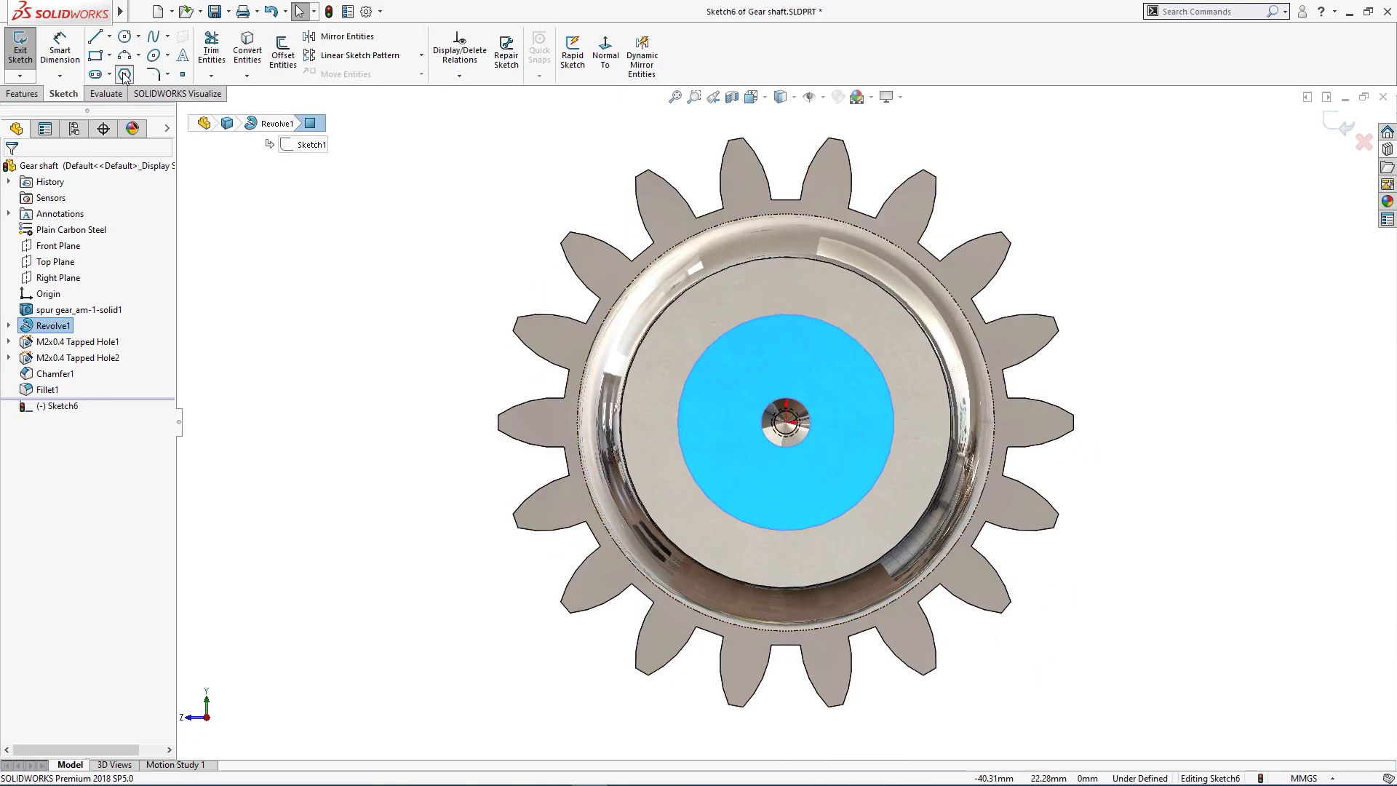
click(124, 75)
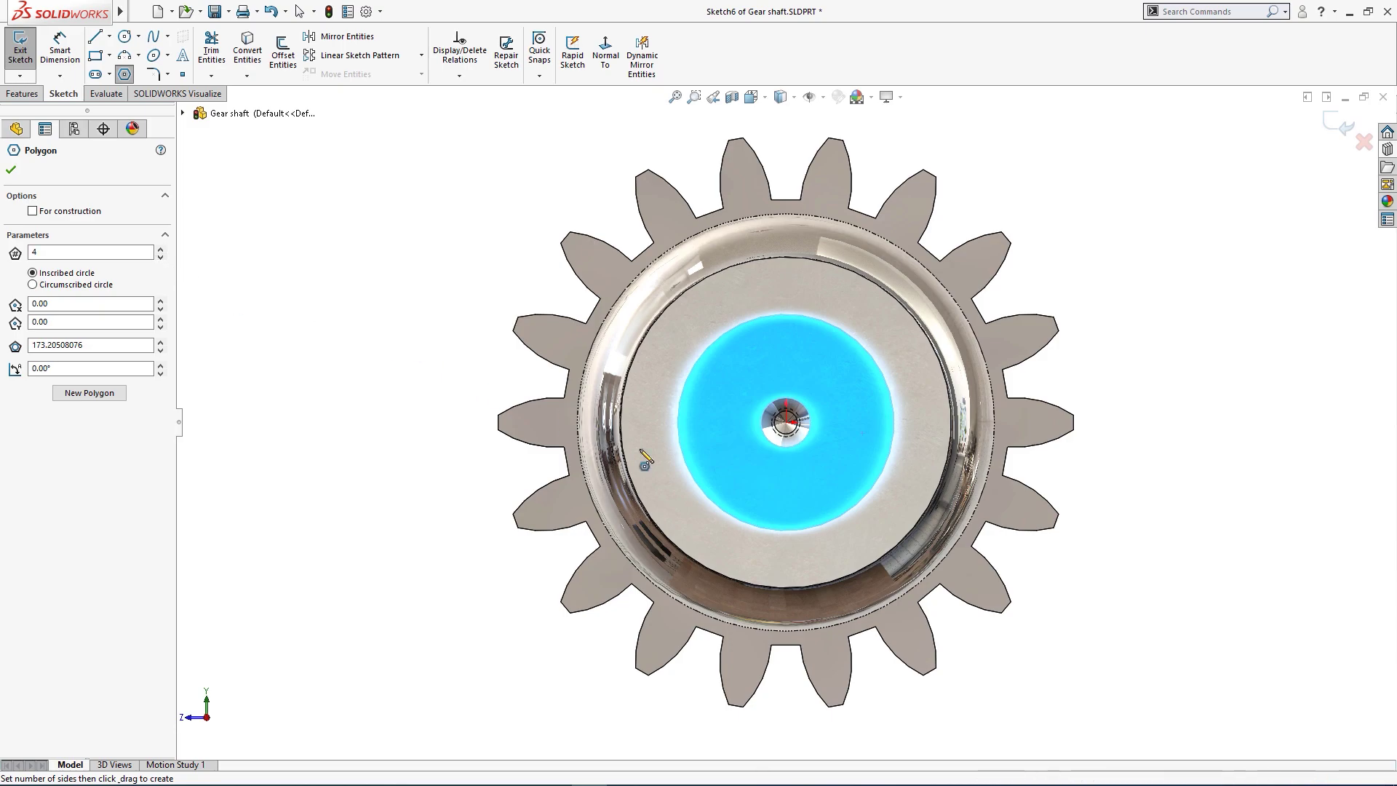
click(787, 422)
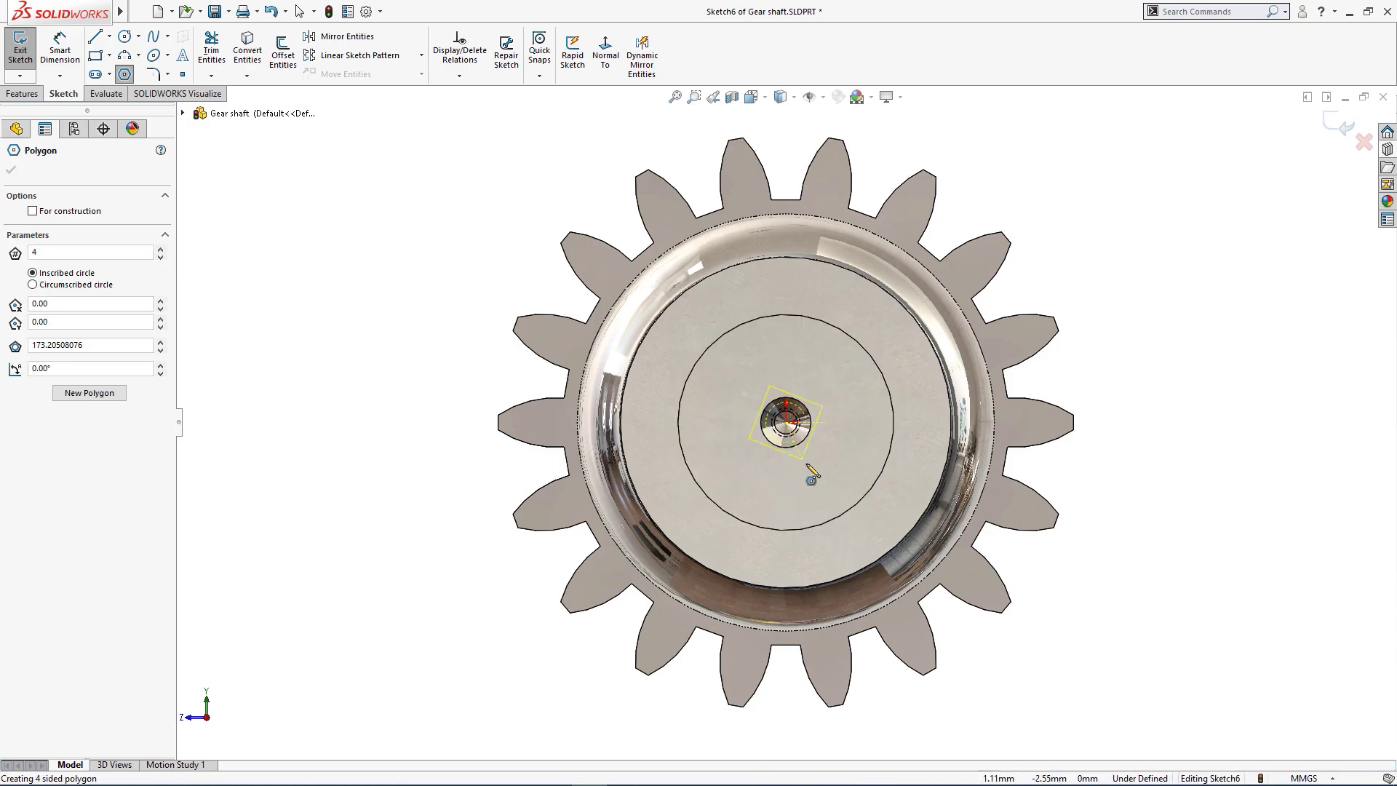
click(884, 526)
- Dimension one side of the square vertically and set it to 12 mm
right_drag(1100, 566, 939, 462)
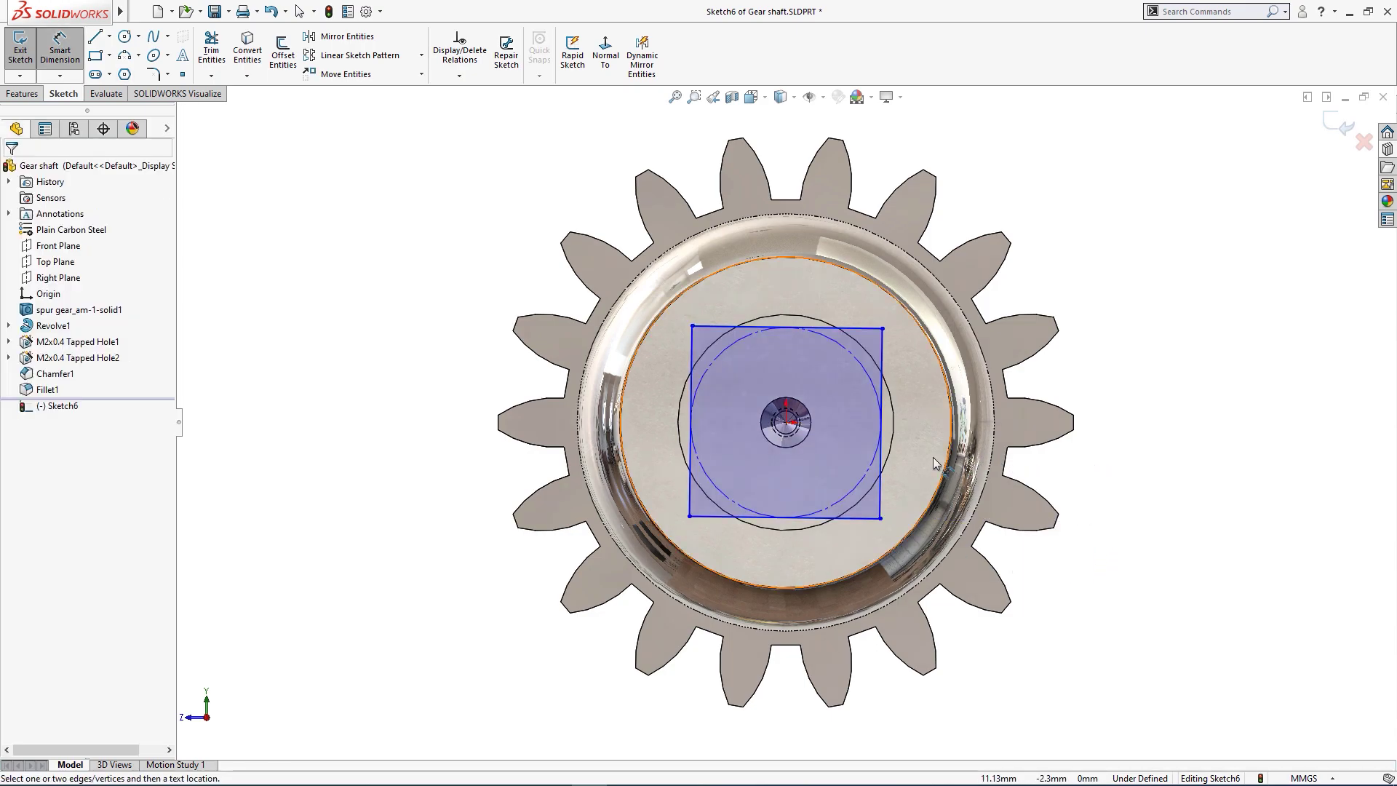
click(879, 479)
click(1127, 480)
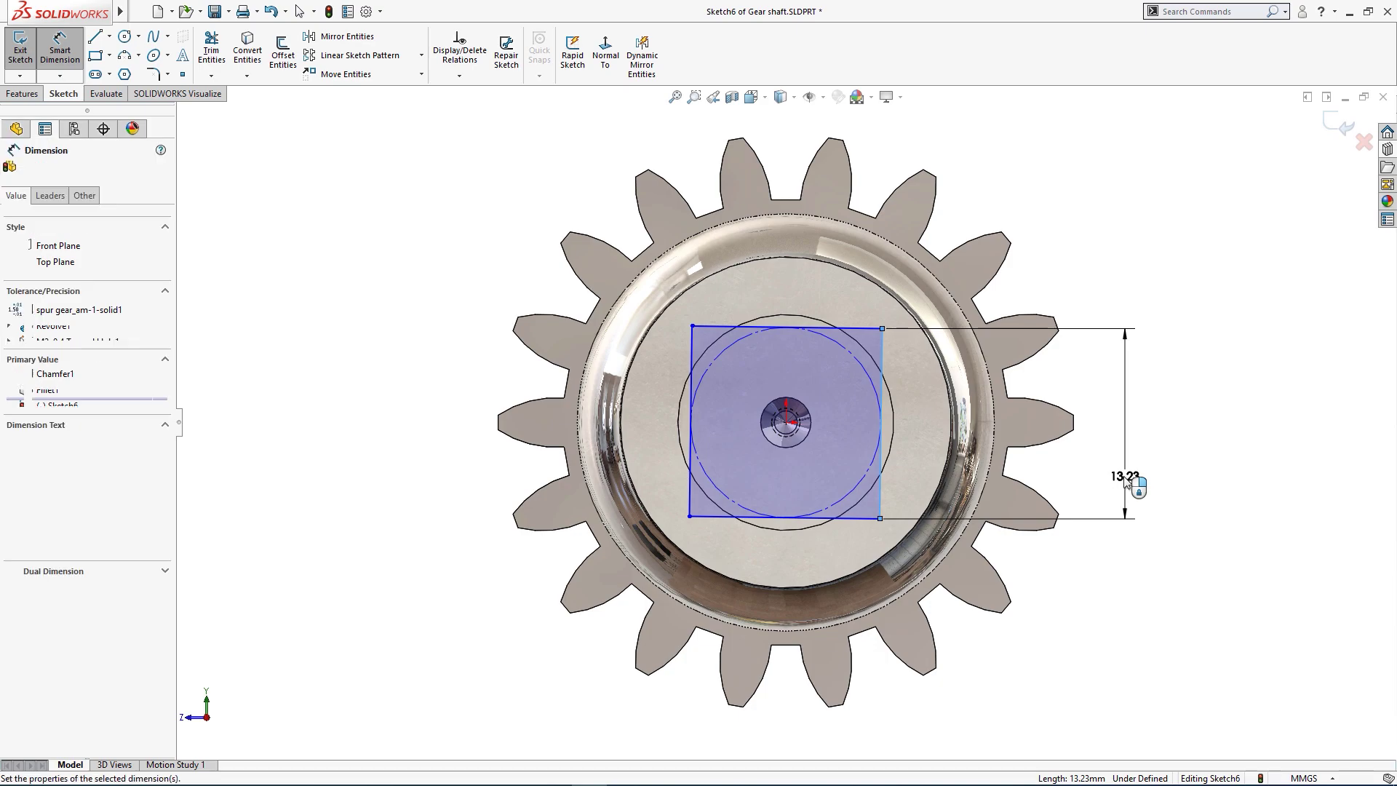
text(12)
key(Return)
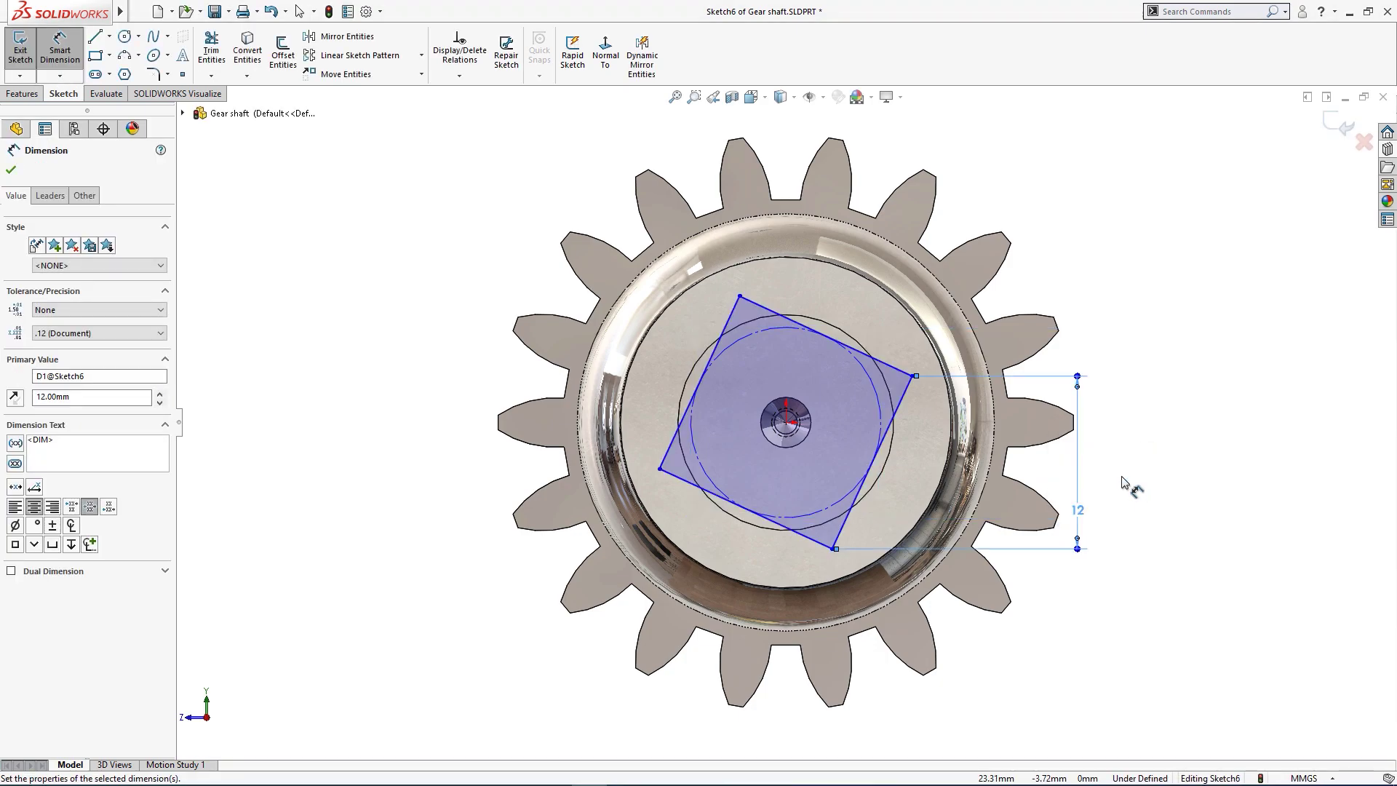
- Make the square's upper side horizontal and move the 12 mm dimension closer to the profile
key(Escape)
click(831, 339)
click(874, 276)
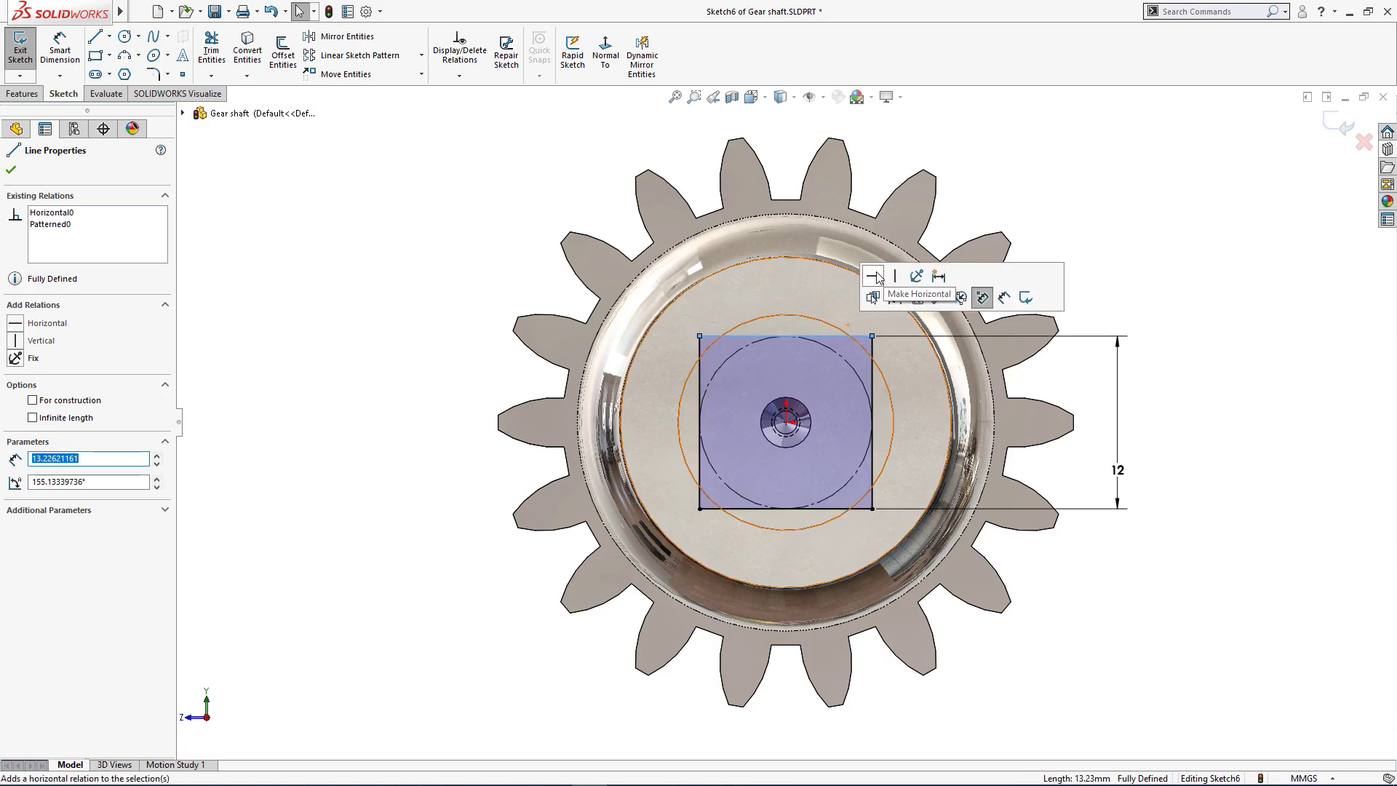
click(1141, 261)
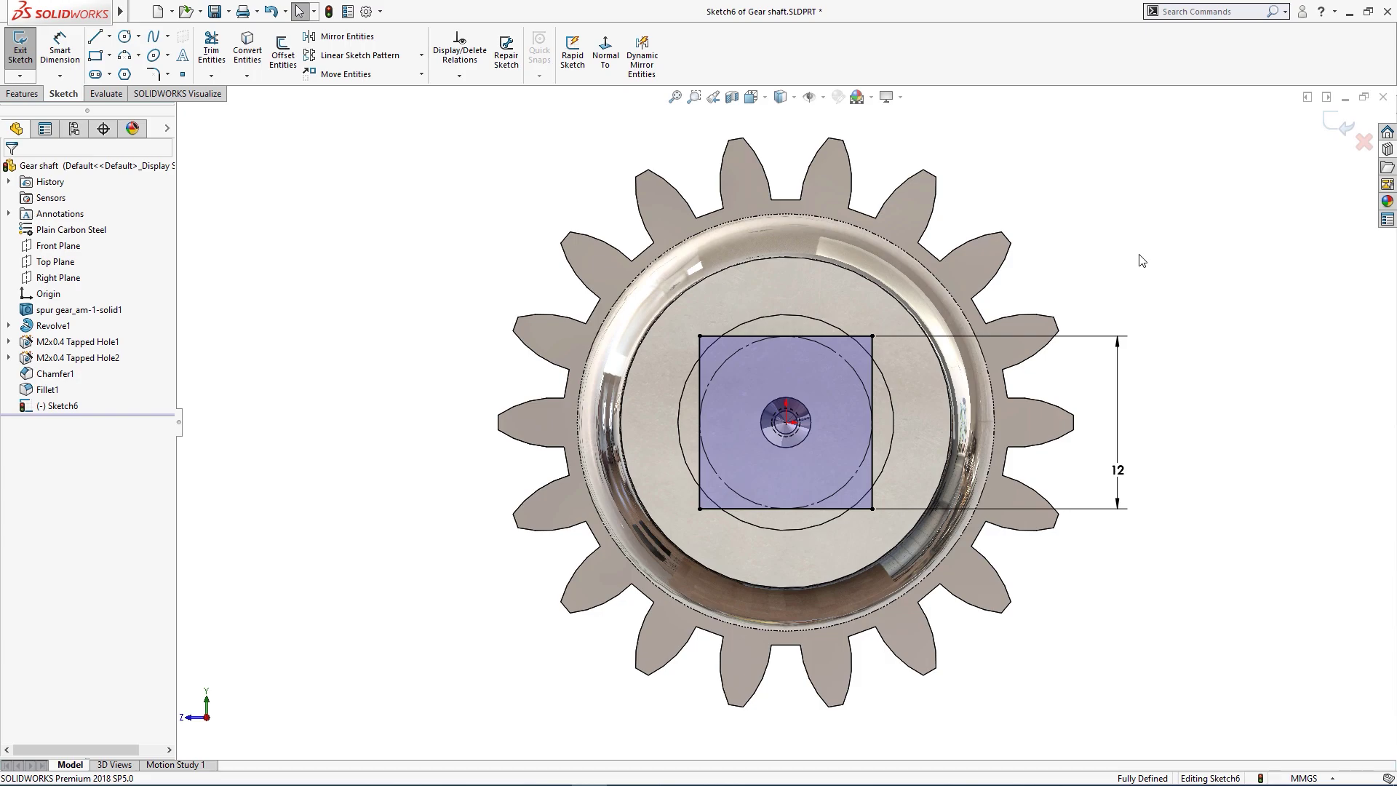
drag(1133, 483, 1100, 431)
key(Escape)
- Extrude-cut the 12 mm square sketch 16 mm deep with the side to cut flipped, squaring the shaft end
key(s)
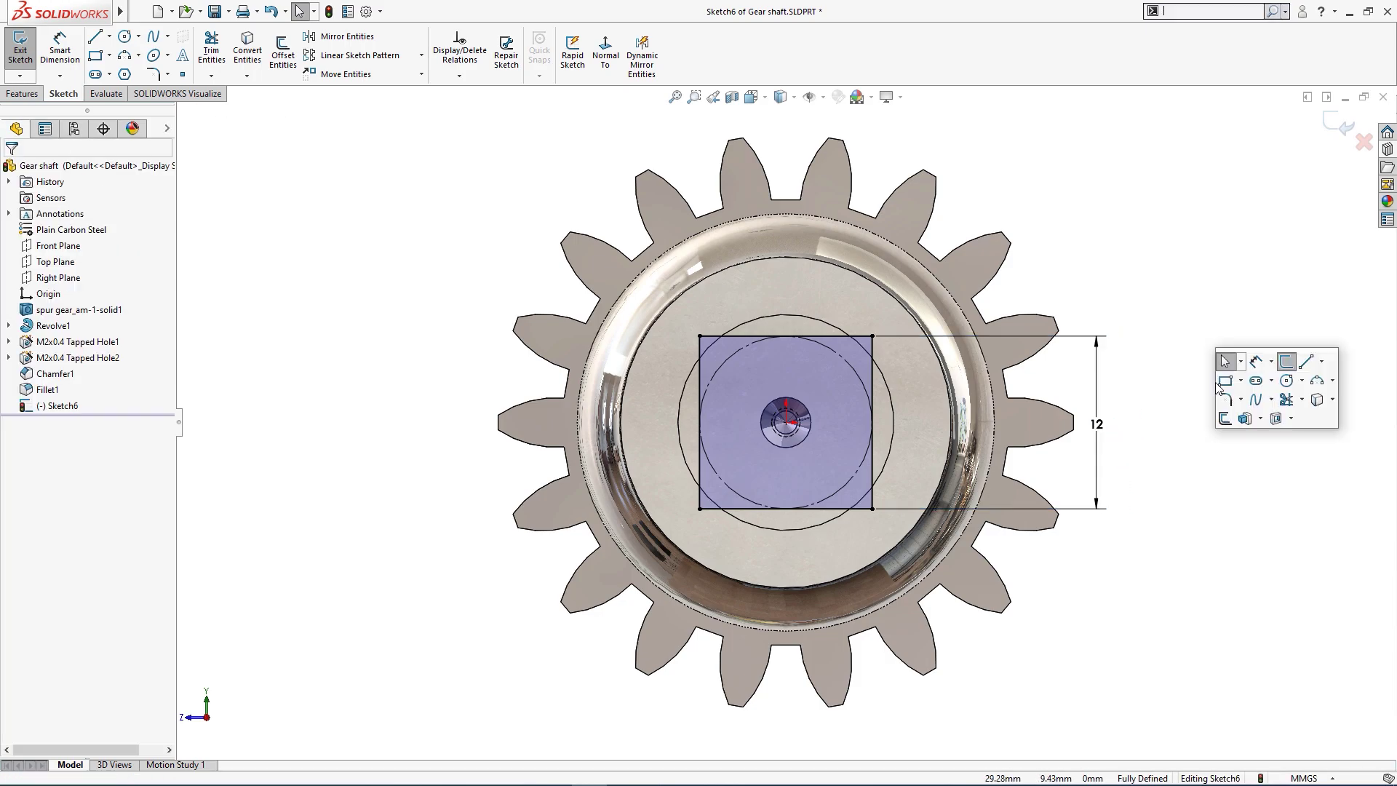
click(1245, 419)
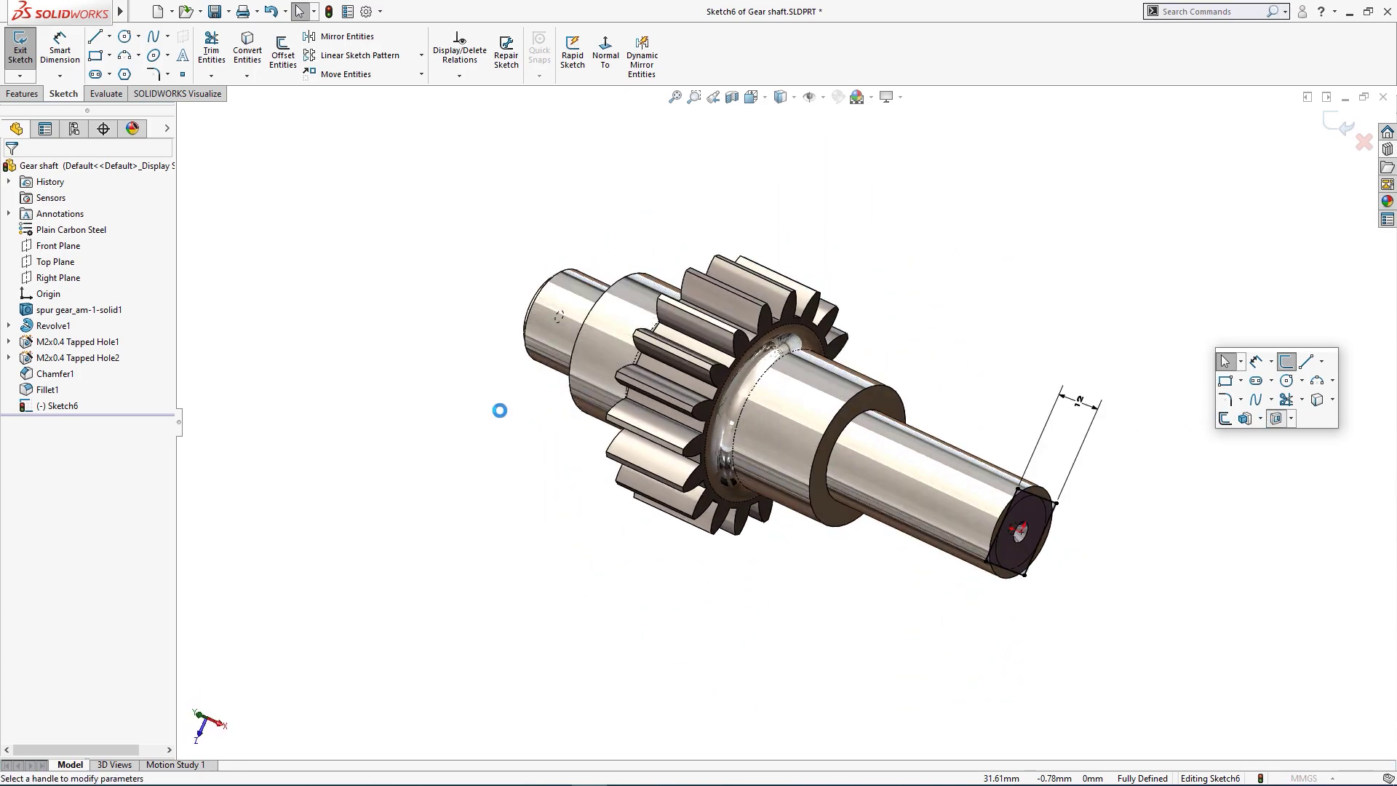
text(16)
key(Return)
click(33, 329)
middle_drag(353, 430, 381, 396)
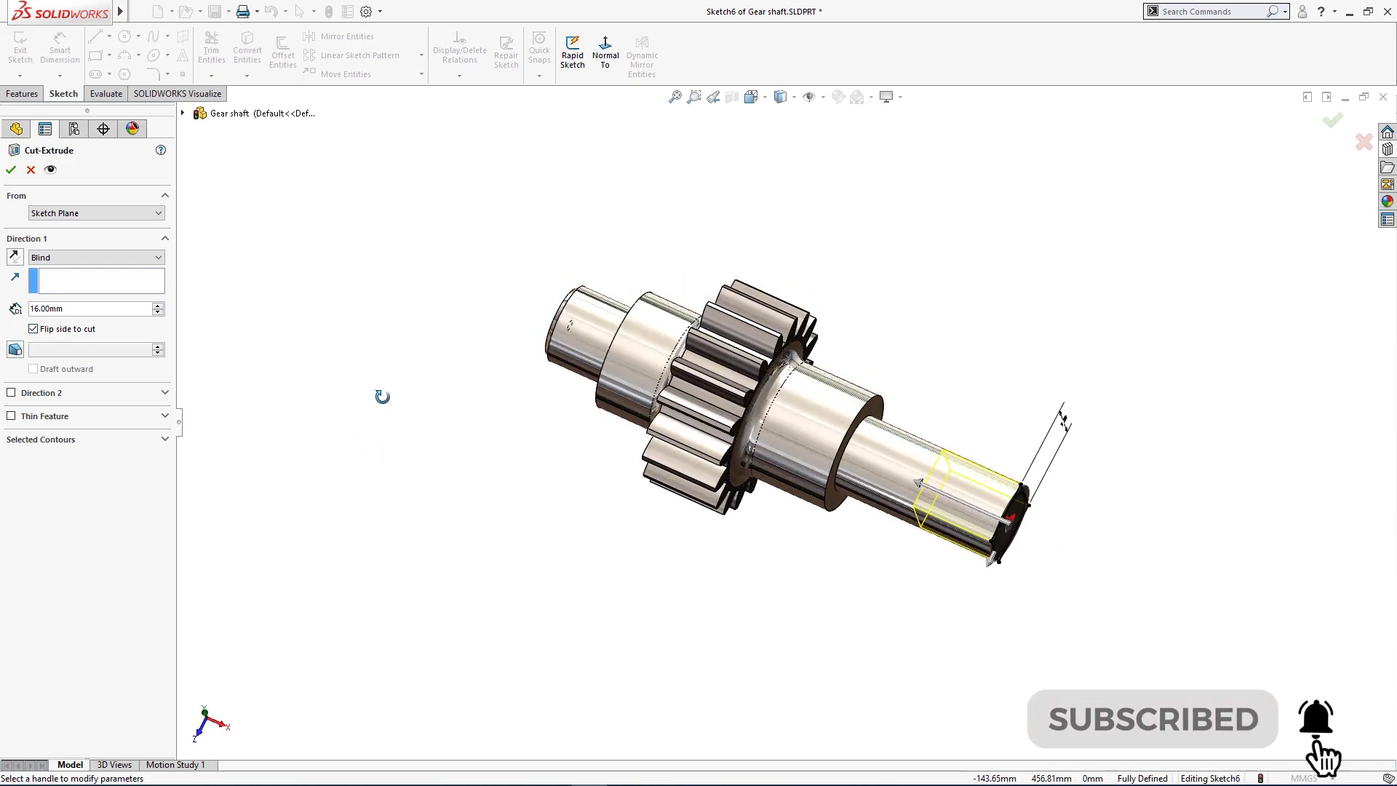
click(11, 170)
- Sketch a circle about 12 mm in diameter on the squared end's face, centred on the origin and reaching the flats
middle_drag(356, 318, 498, 462)
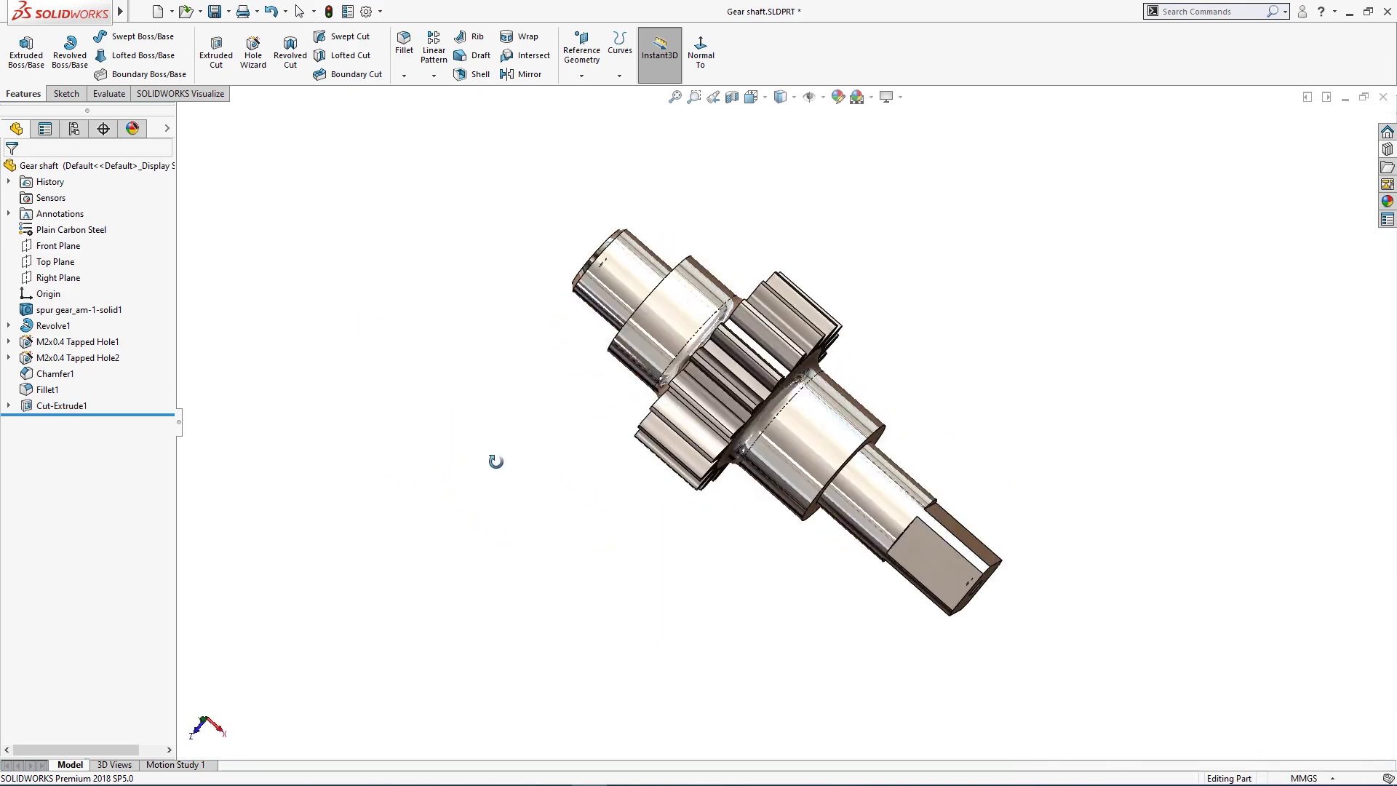
scroll(936, 556, down, 5)
click(958, 522)
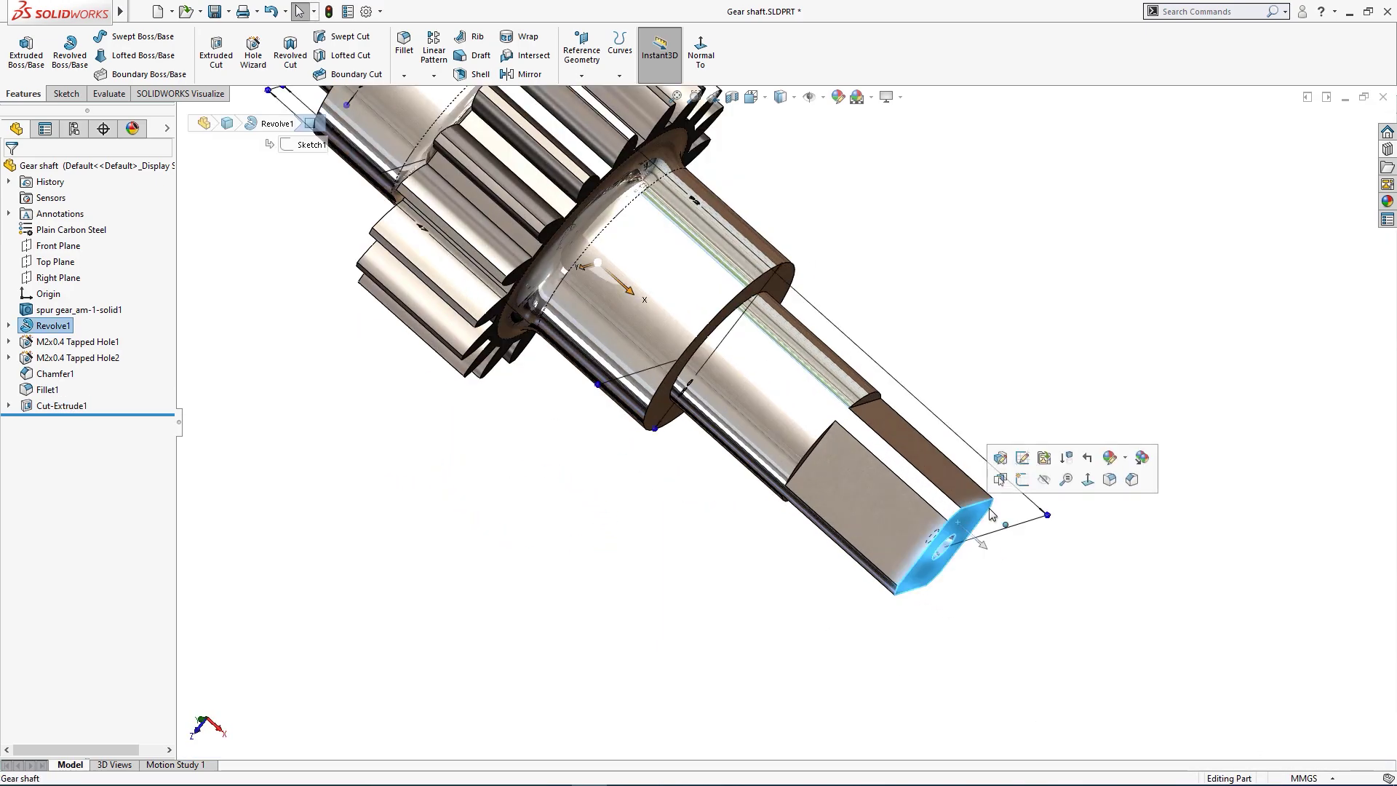
click(1029, 489)
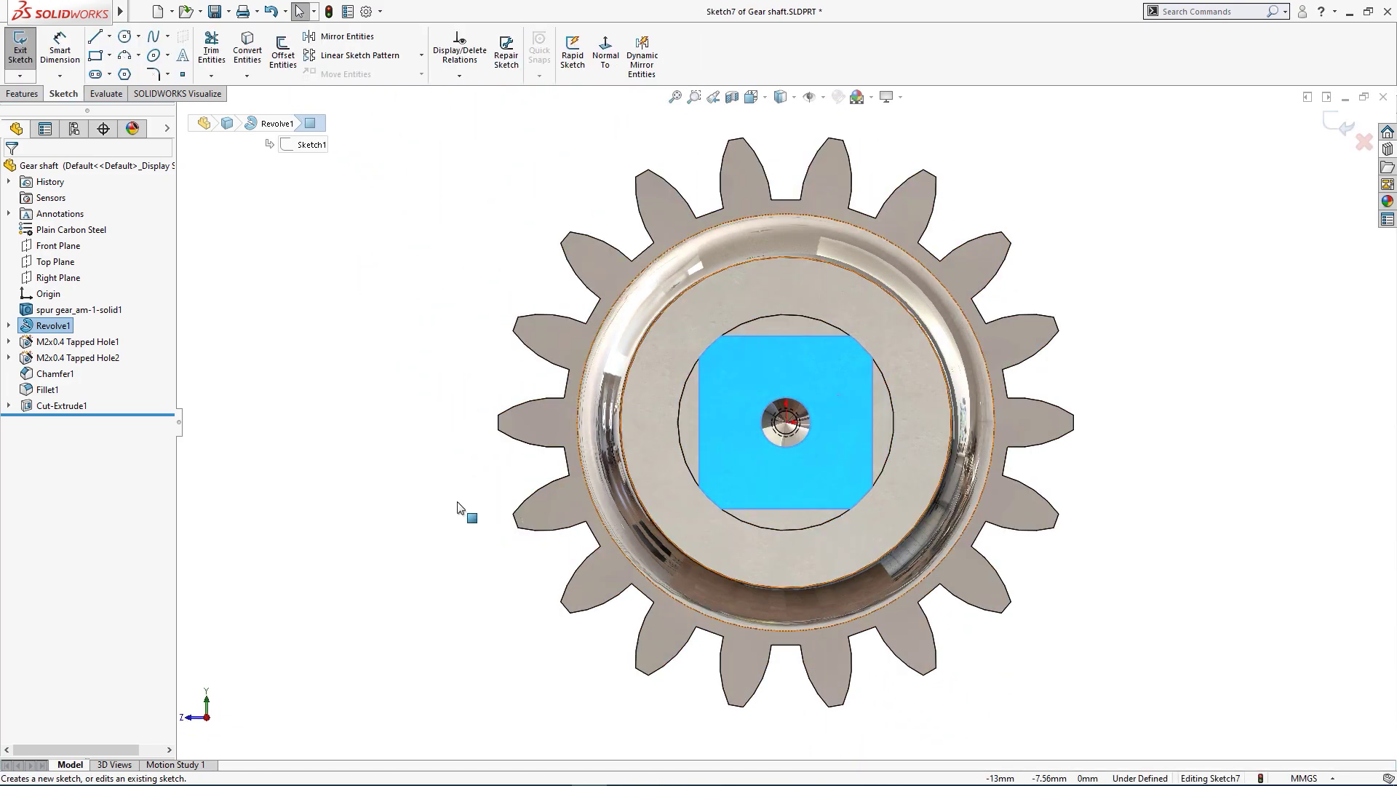
click(125, 36)
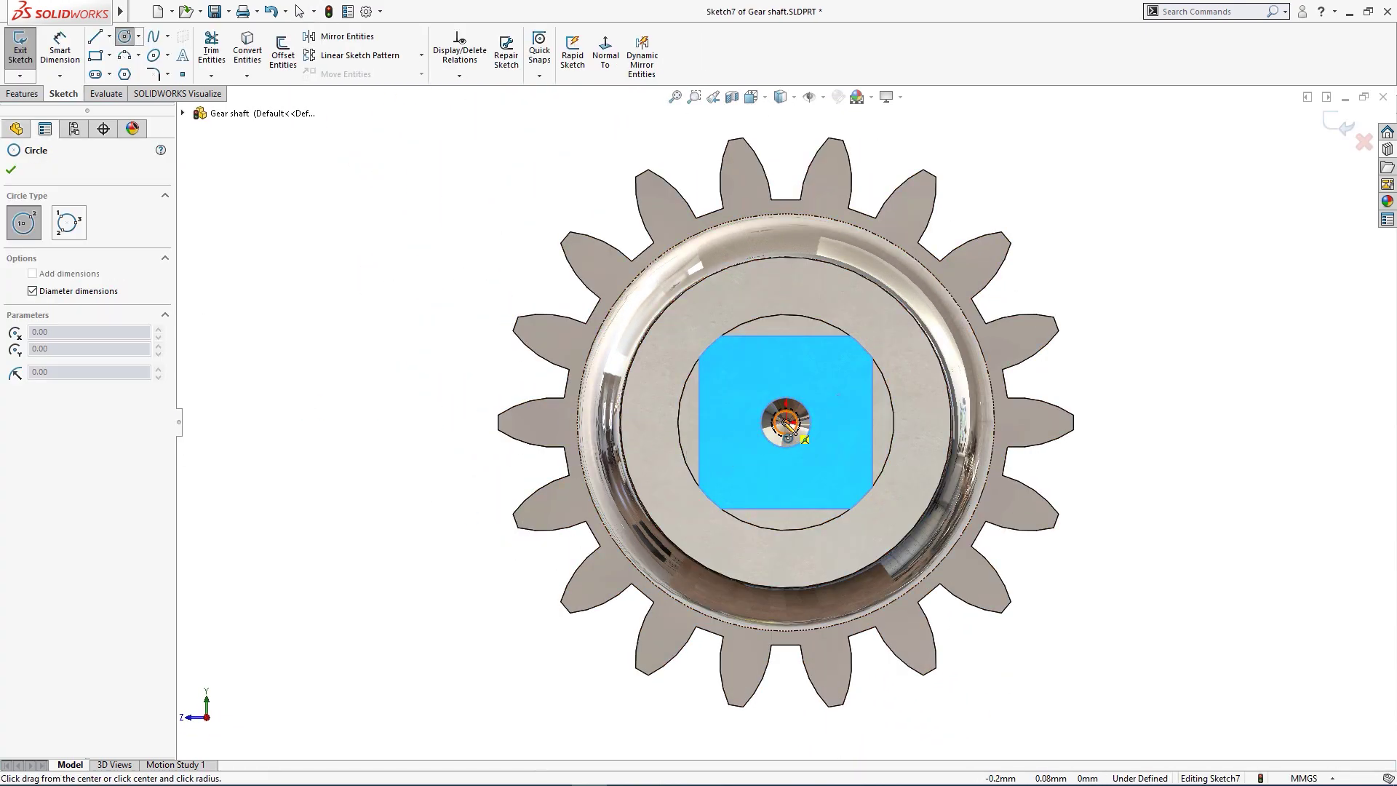
click(786, 422)
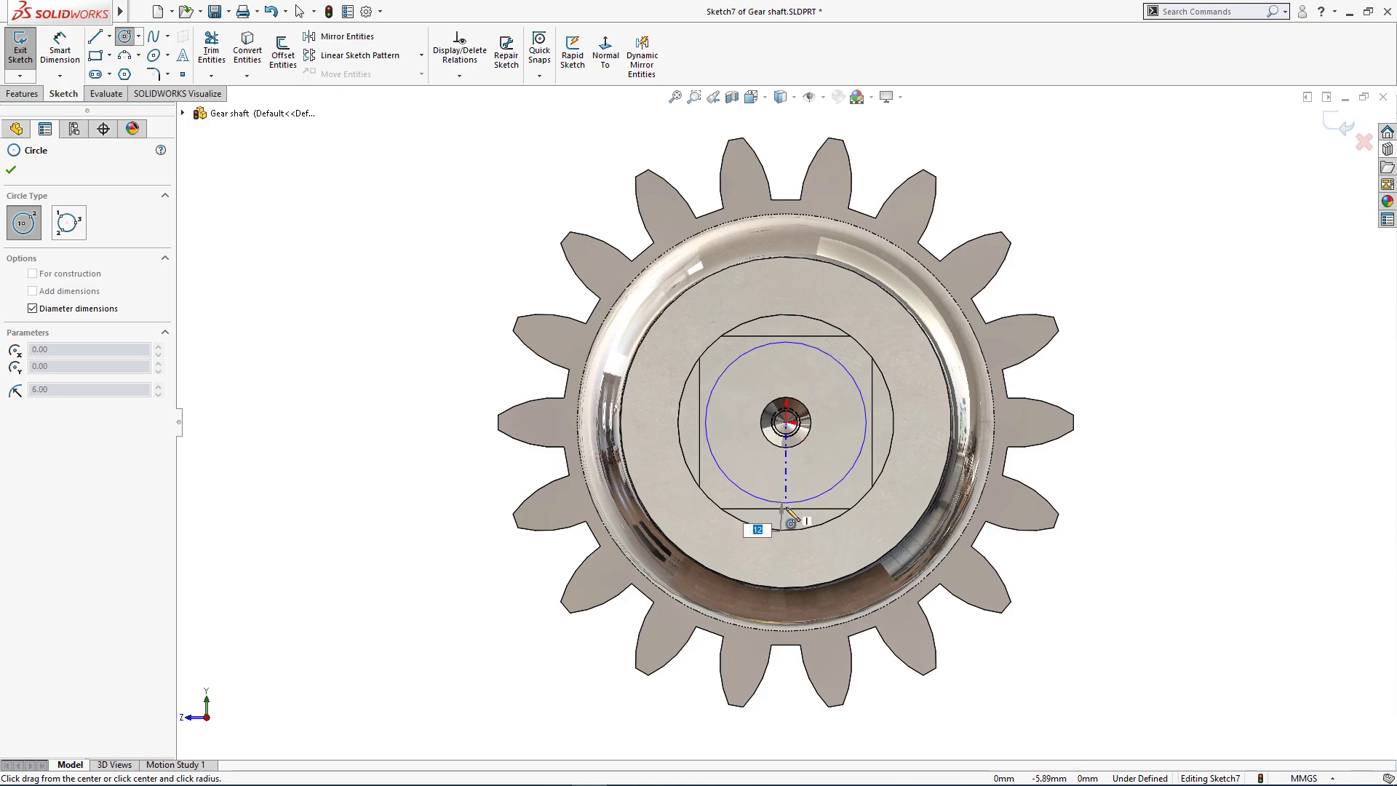
click(787, 508)
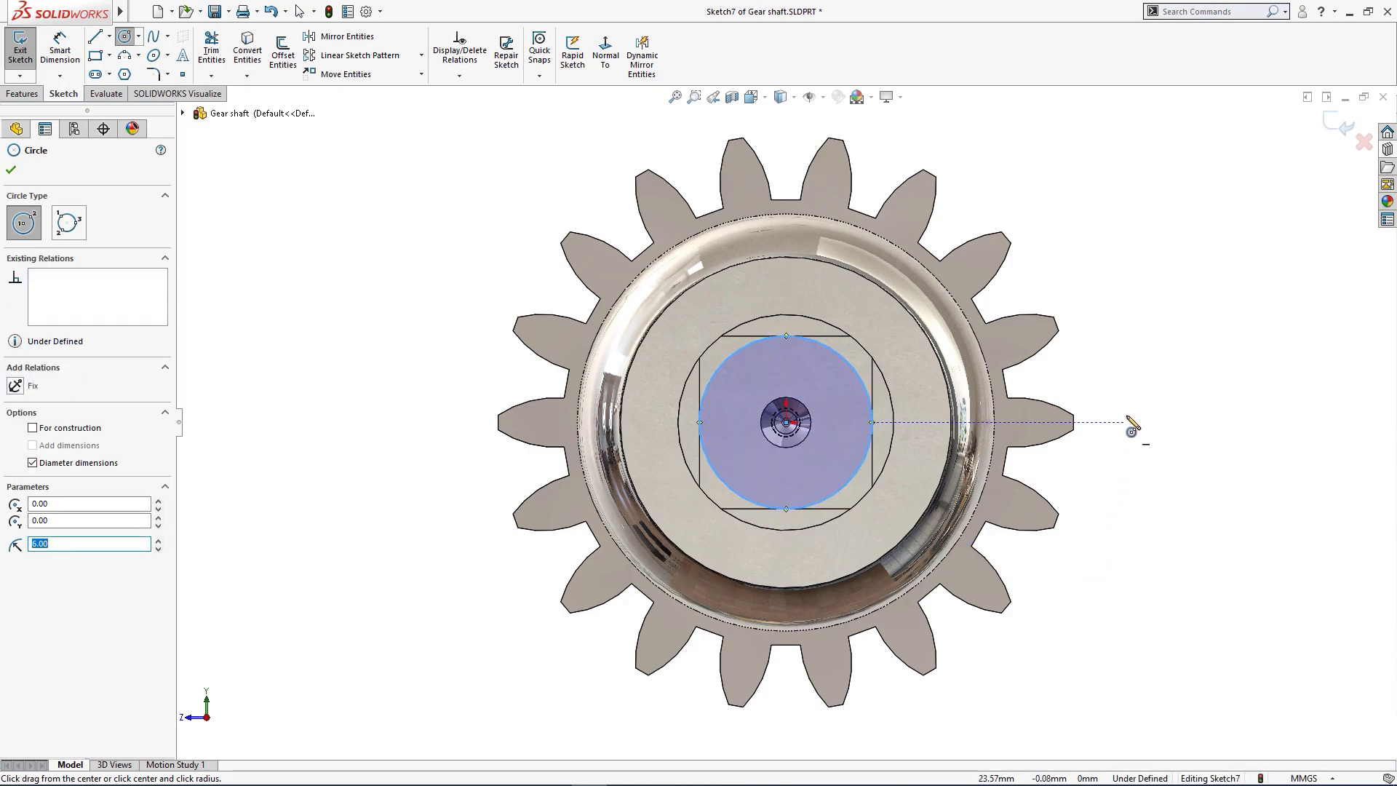
- Extrude-cut the circle 16 mm deep into the squared end with a 60° draft
key(s)
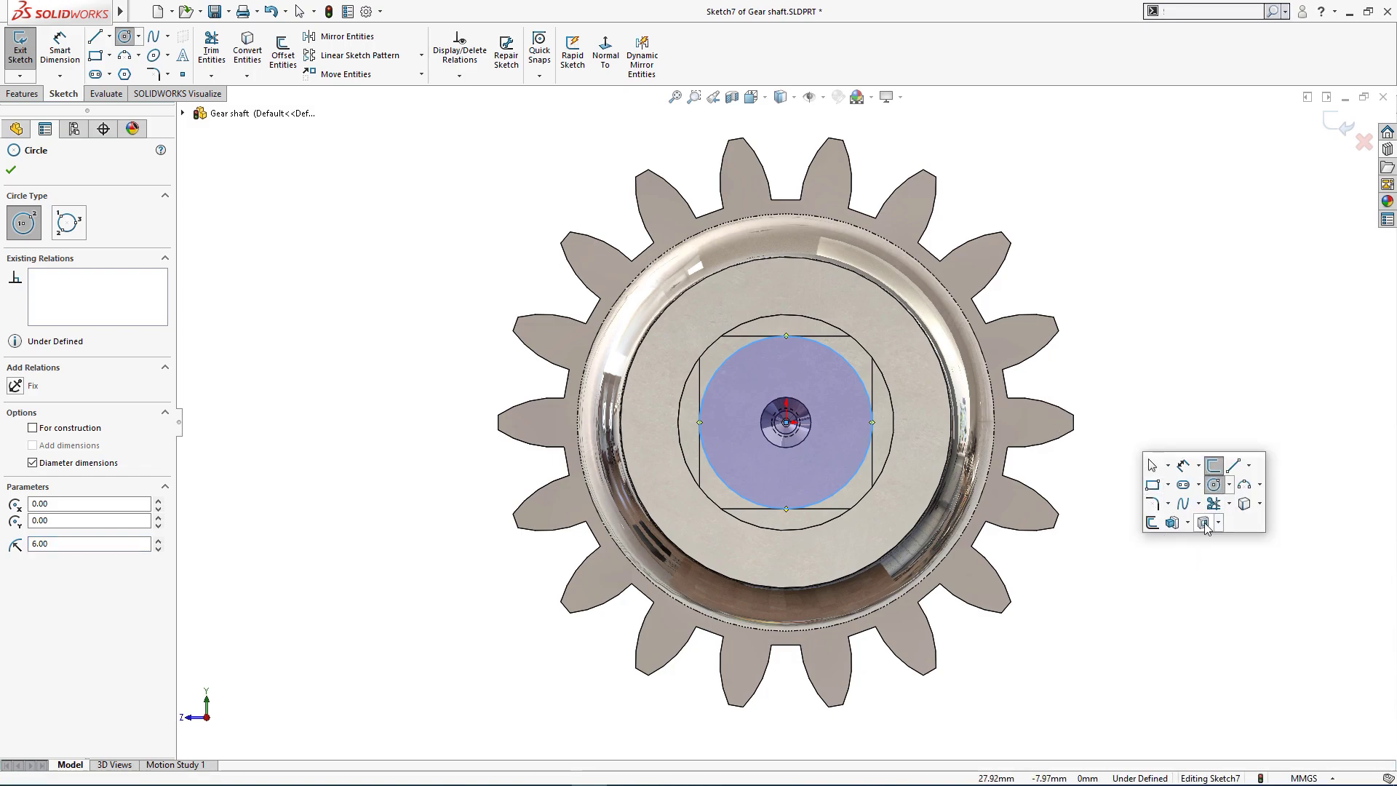
click(1203, 523)
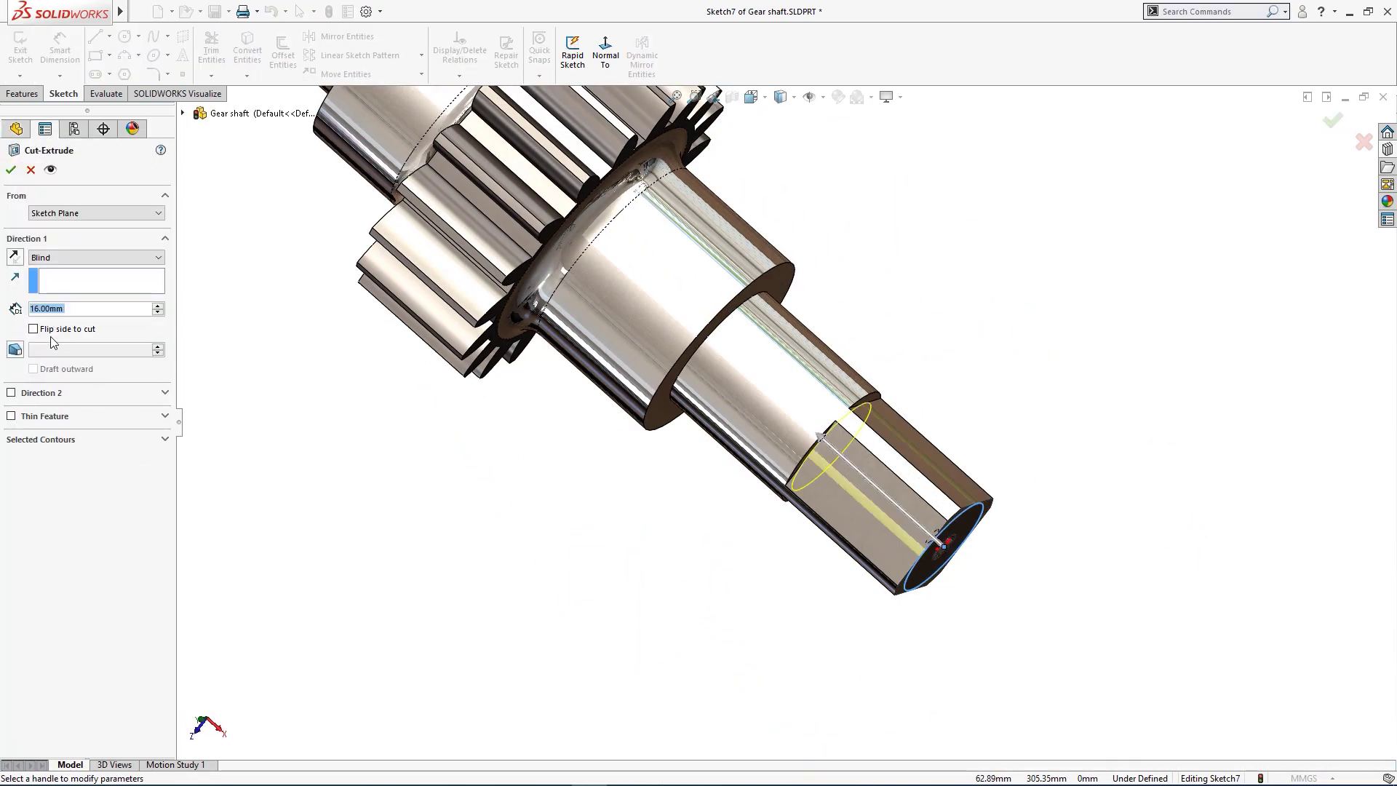
click(13, 351)
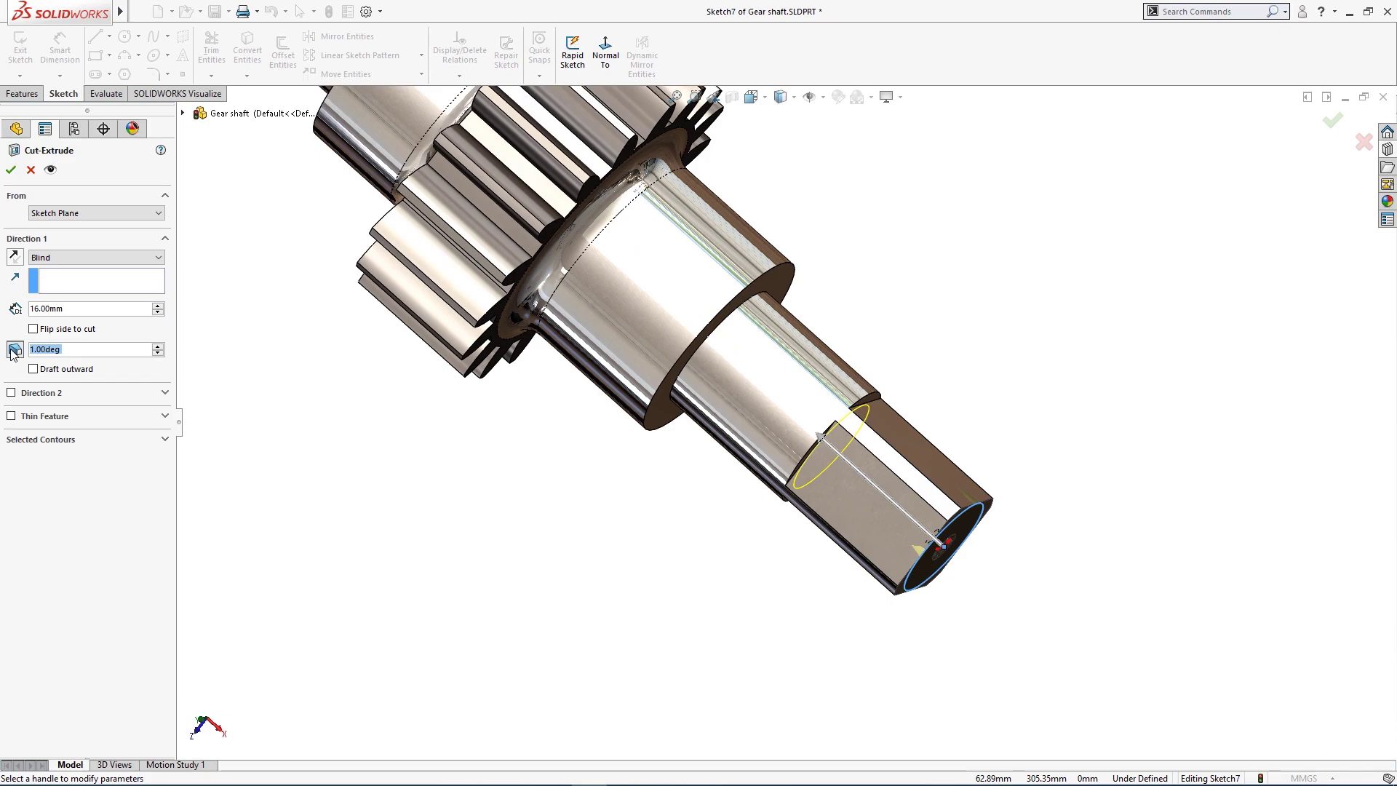
text(60)
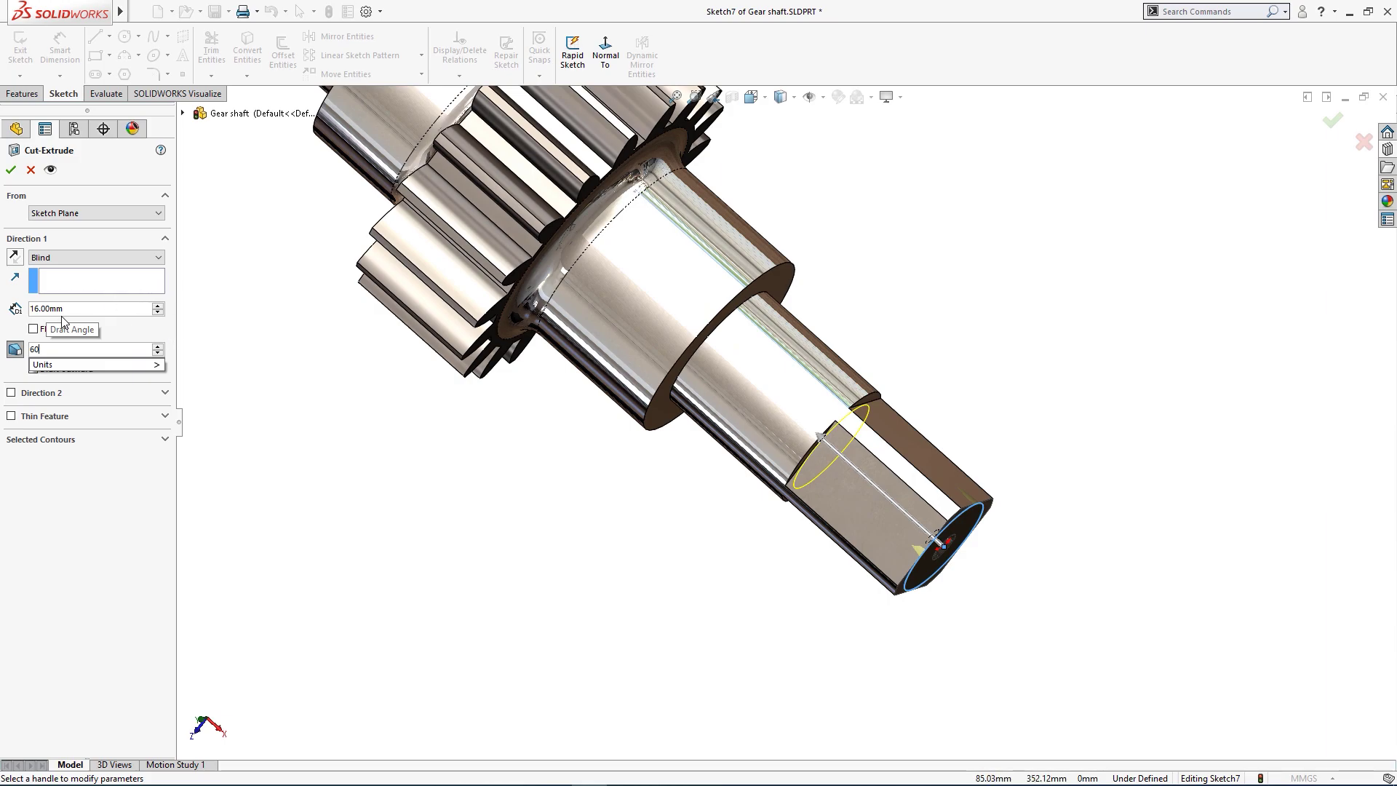
click(11, 171)
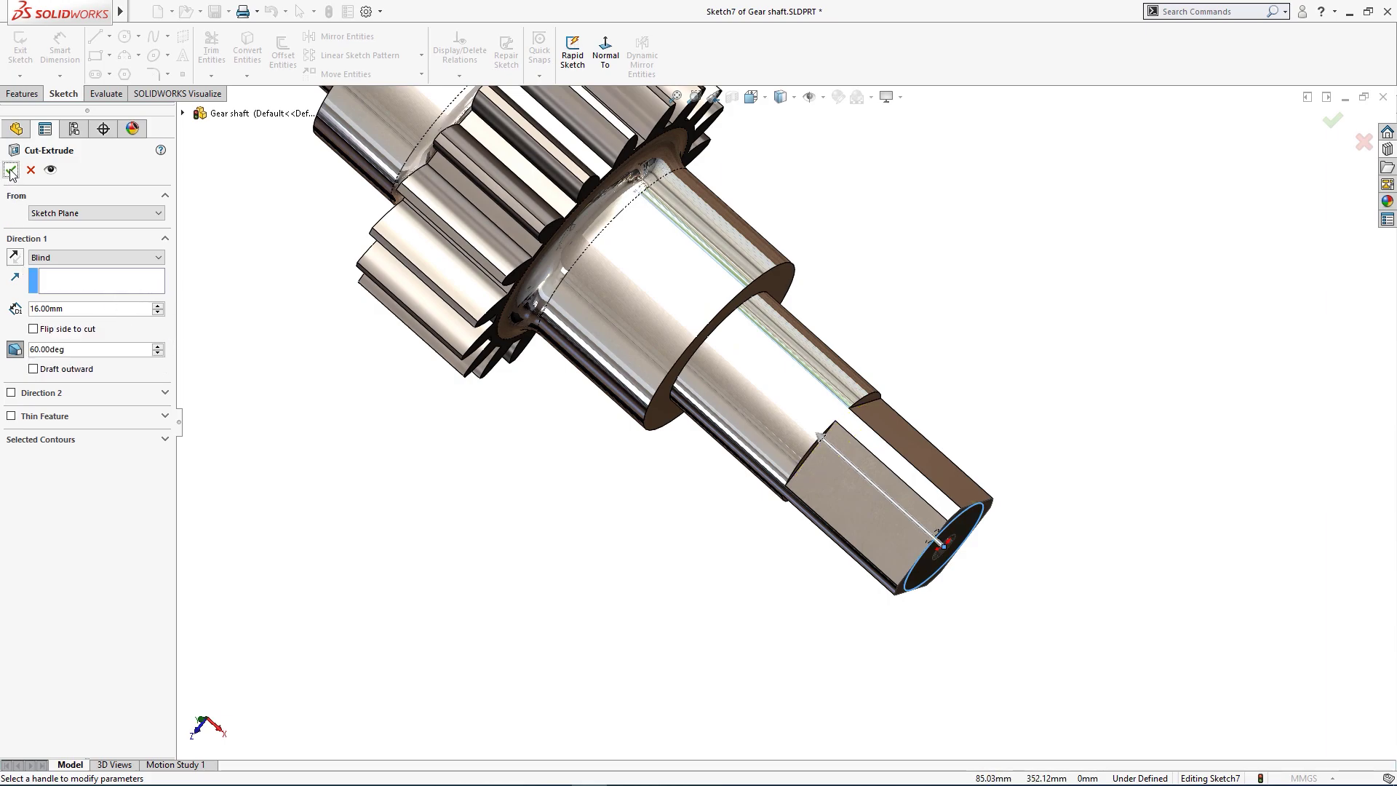
click(9, 175)
middle_drag(304, 393, 273, 390)
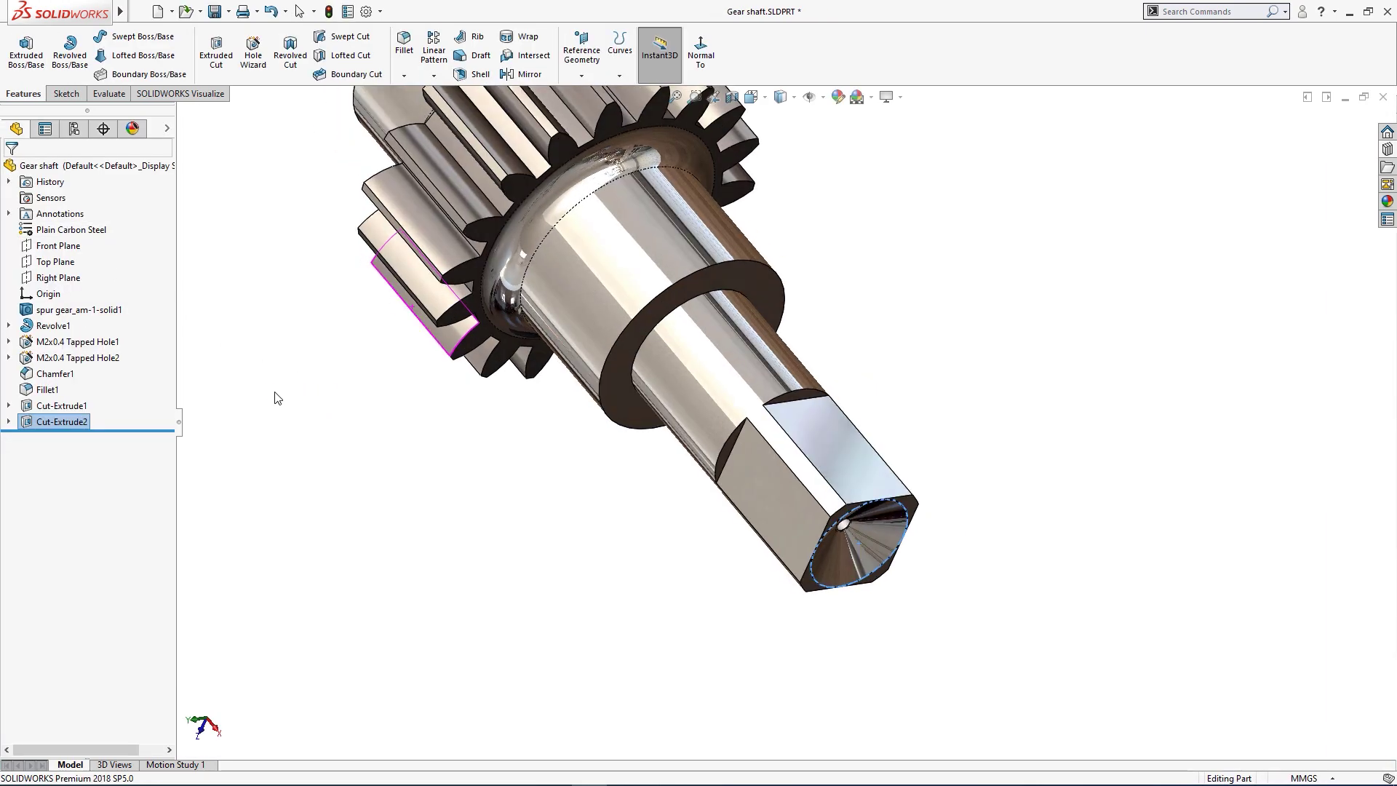
- Edit the drafted circular cut to draft outward and try extending it Through All
click(62, 421)
click(76, 379)
click(34, 369)
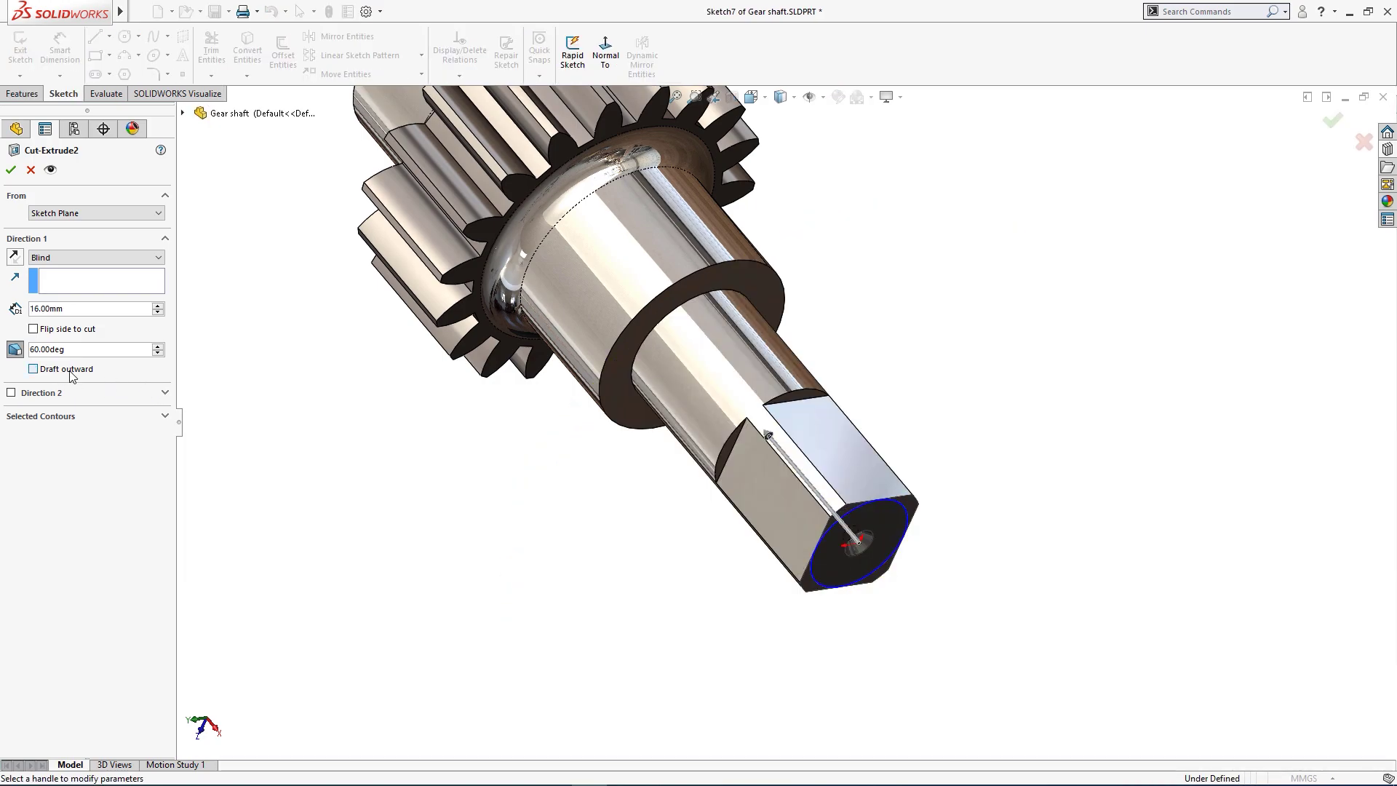
click(71, 371)
middle_drag(274, 415, 322, 420)
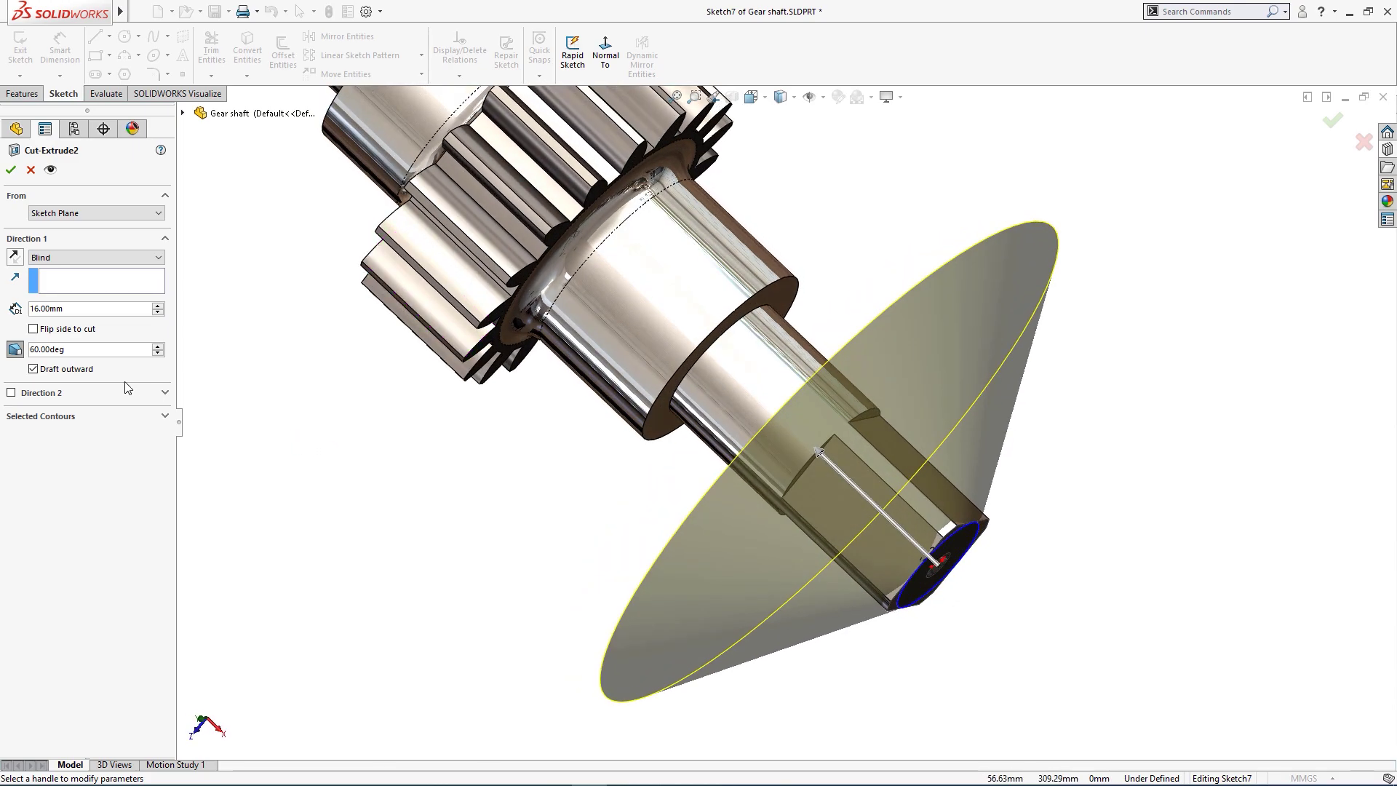
click(107, 257)
click(95, 280)
scroll(211, 370, up, 1)
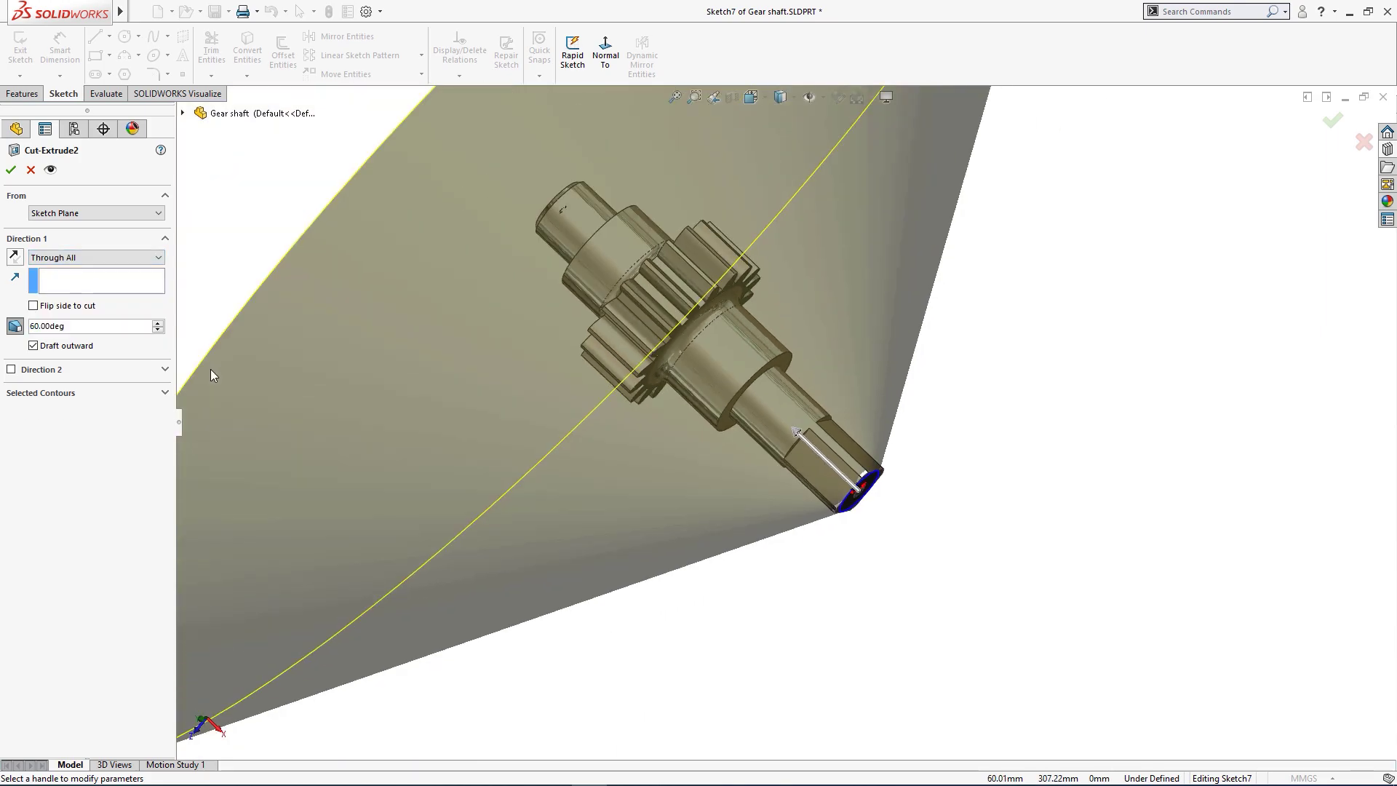
mouse_move(211, 370)
middle_down()
mouse_move(229, 392)
mouse_move(203, 364)
middle_up()
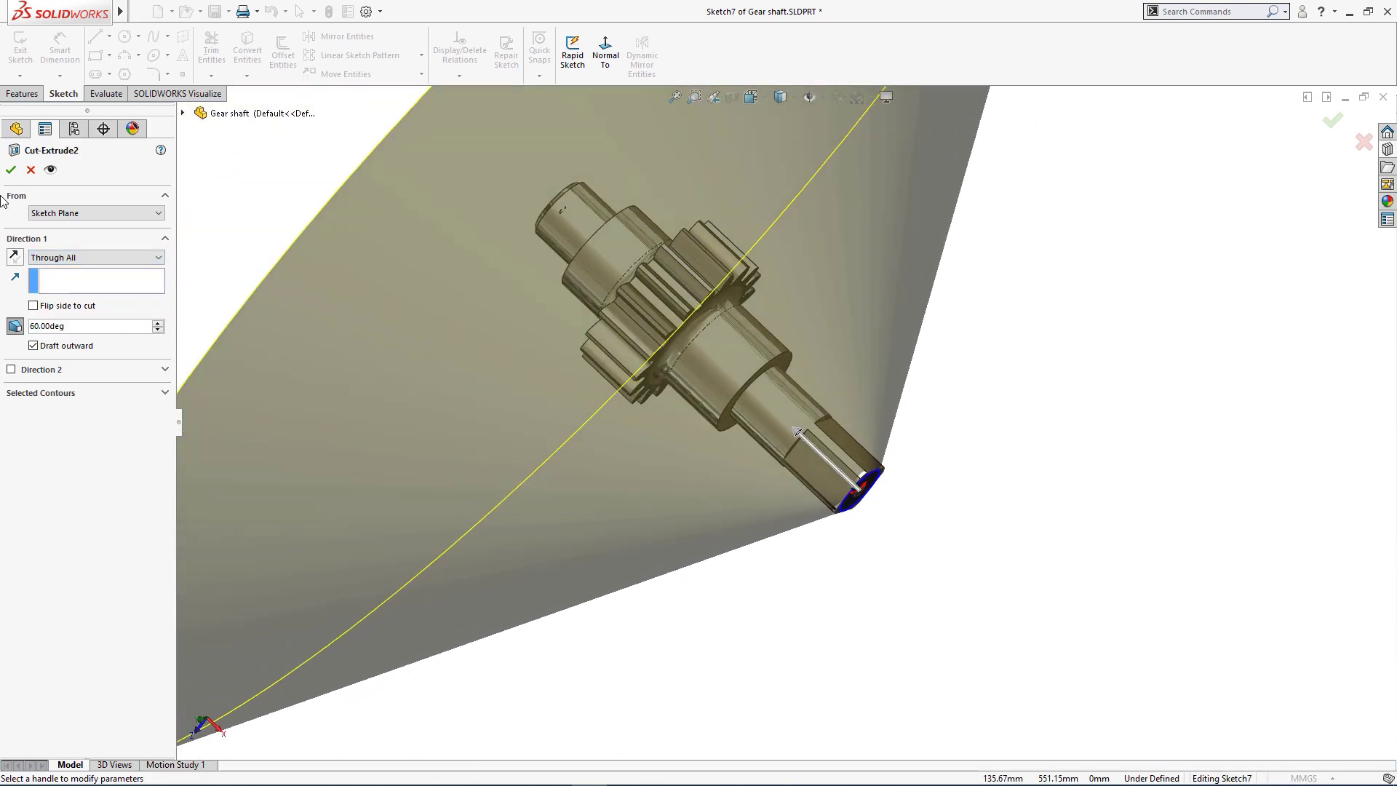
click(6, 172)
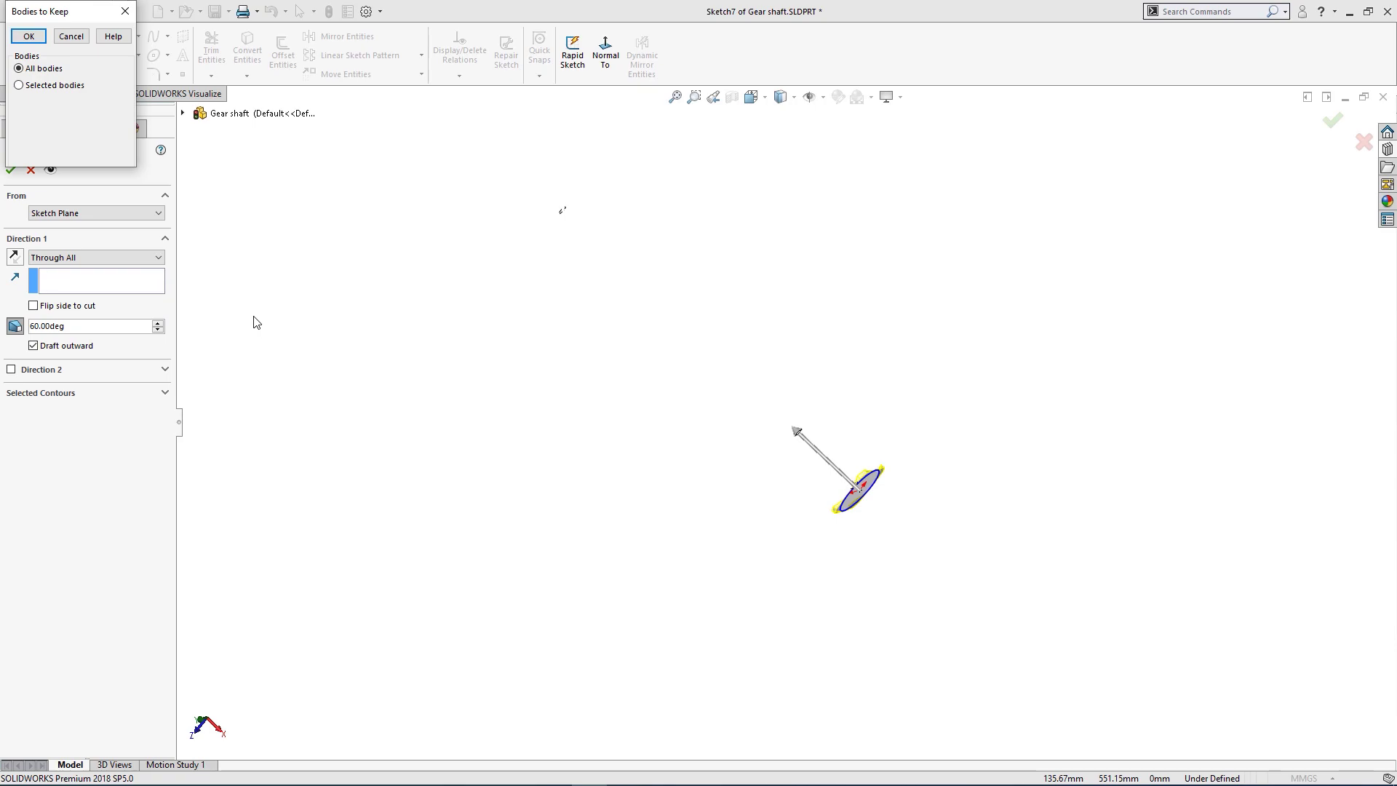
click(71, 36)
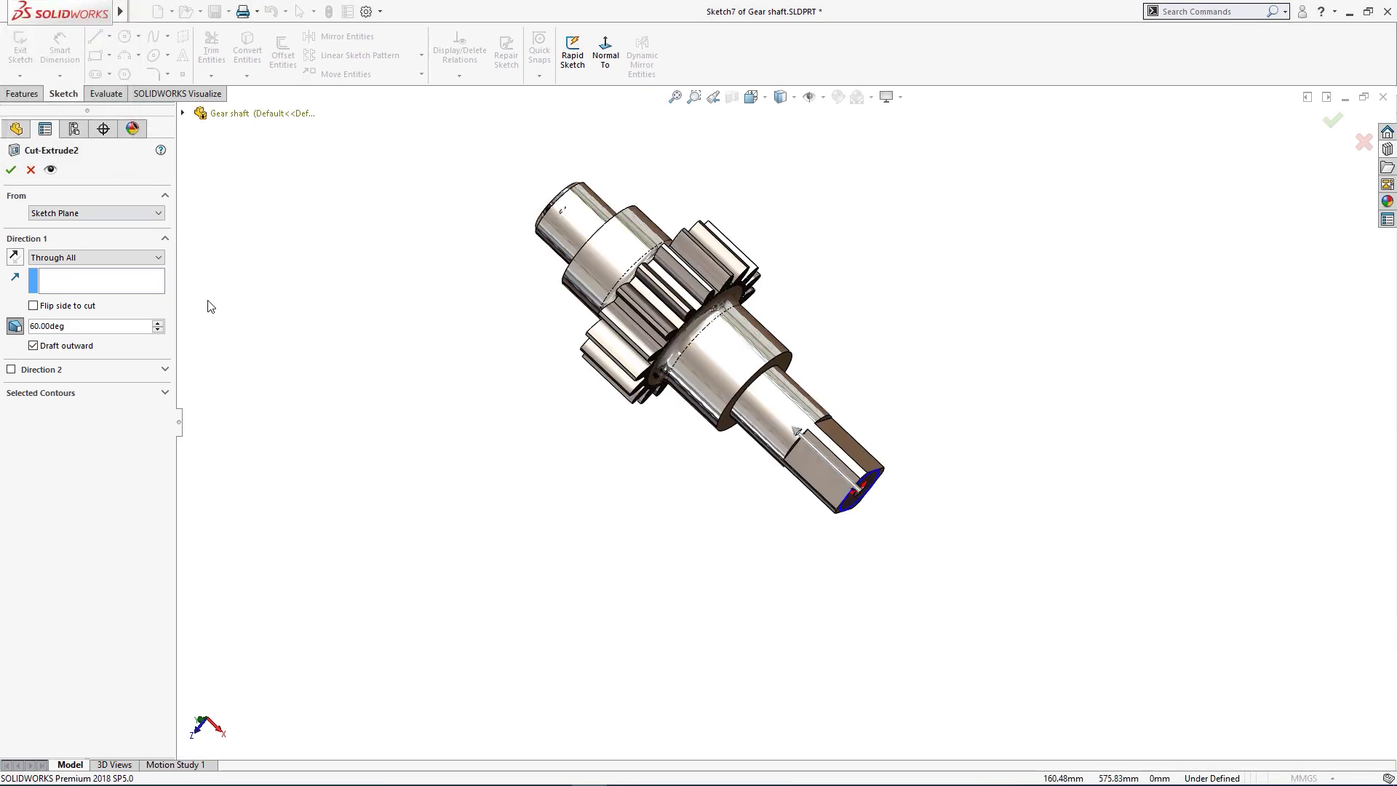
- Flip the side to cut for the drafted cut and make it Blind with a 3 mm depth
middle_drag(421, 446, 380, 363)
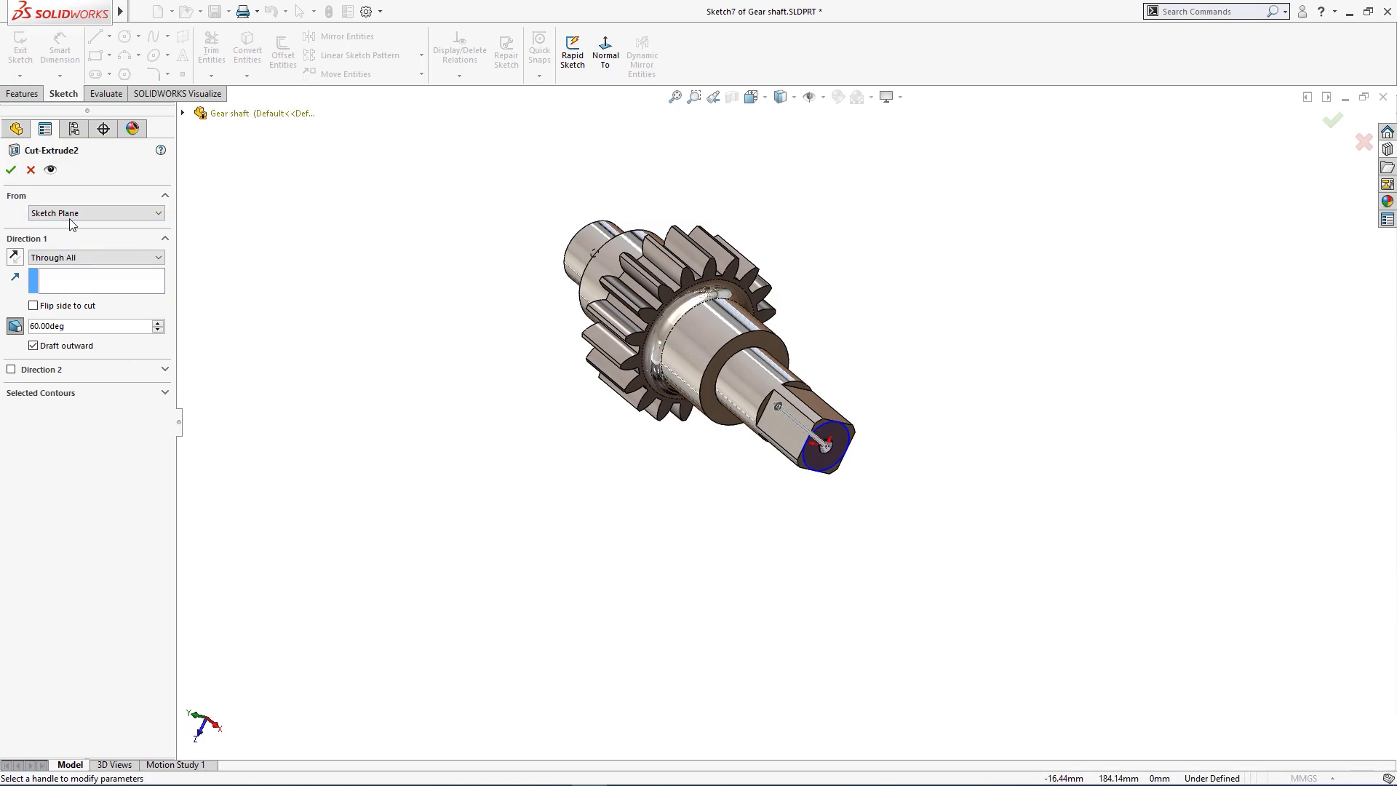
click(63, 312)
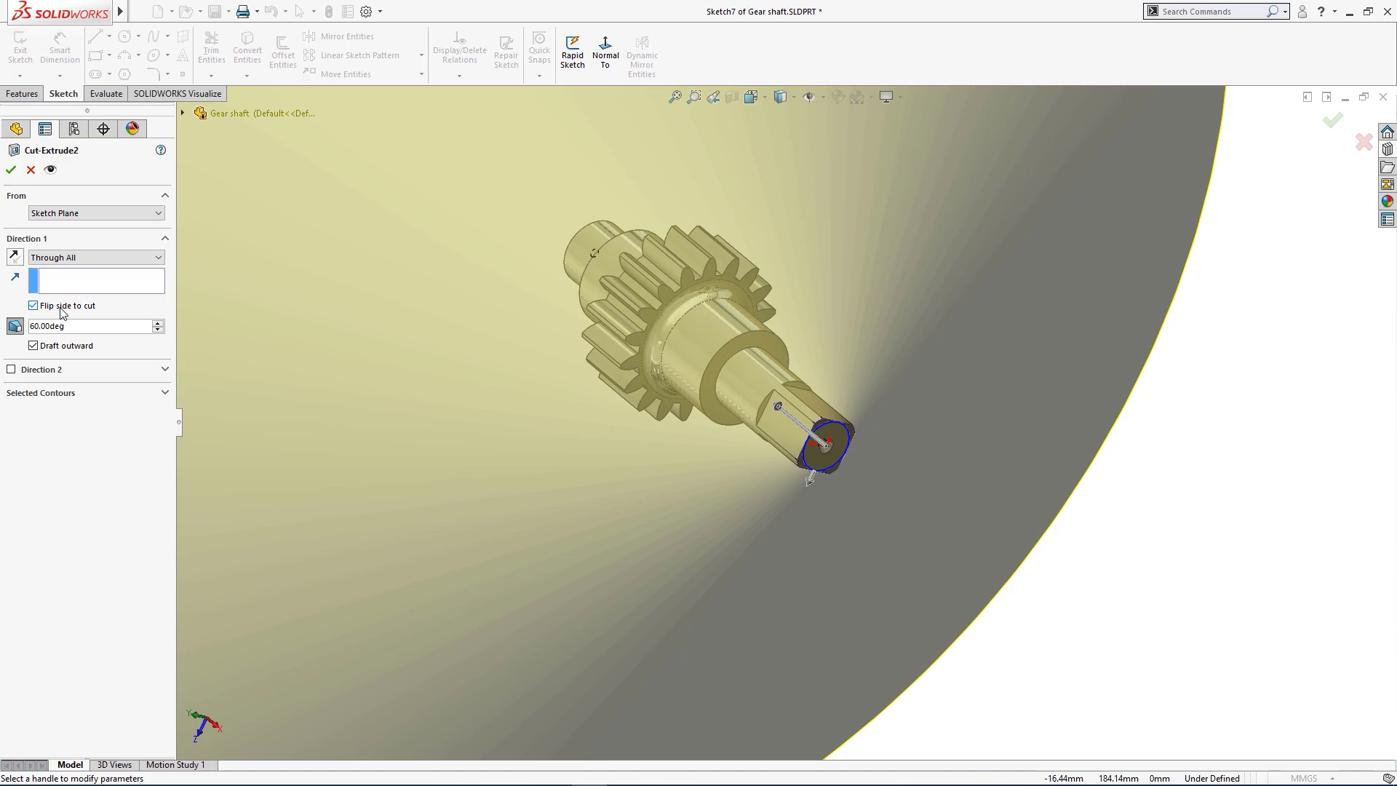
scroll(286, 382, up, 4)
middle_drag(302, 380, 352, 442)
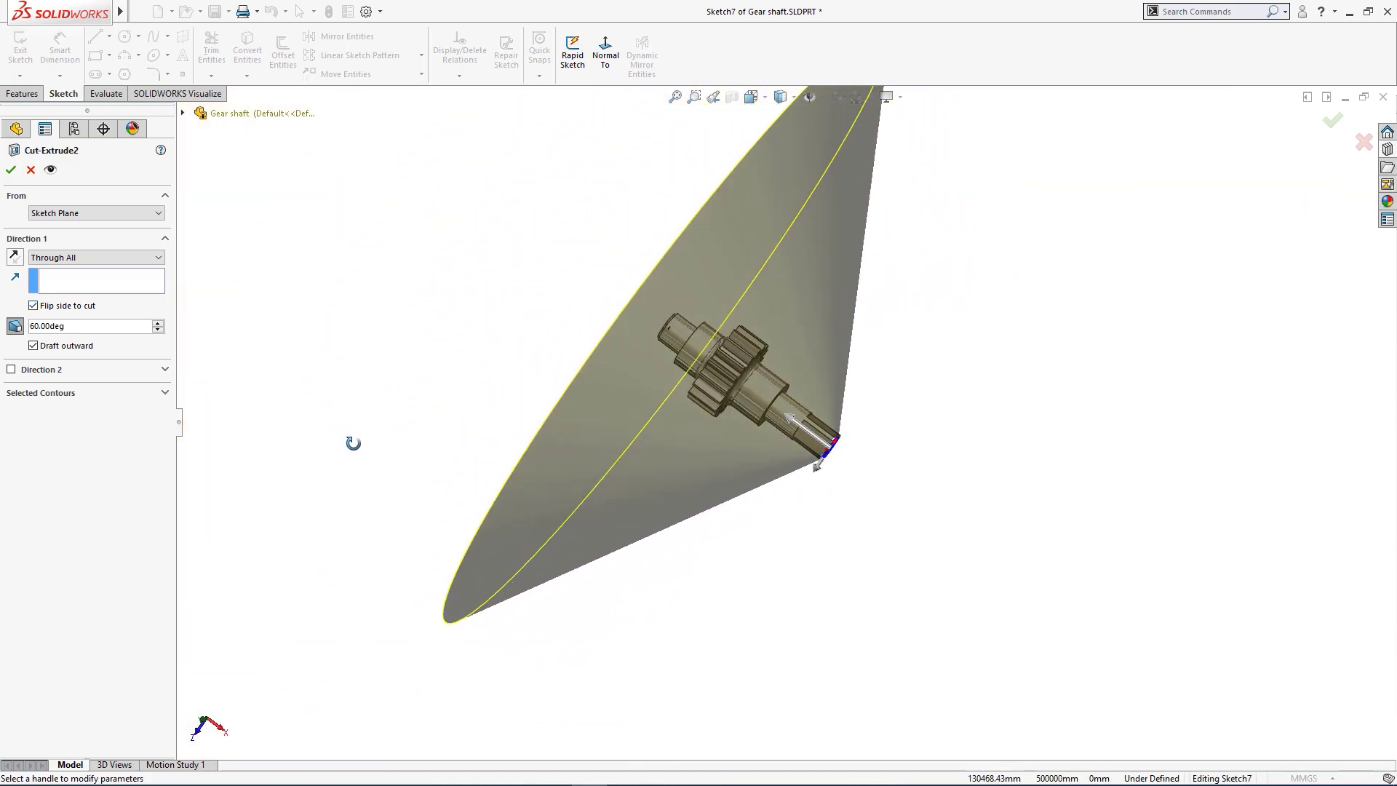
click(63, 268)
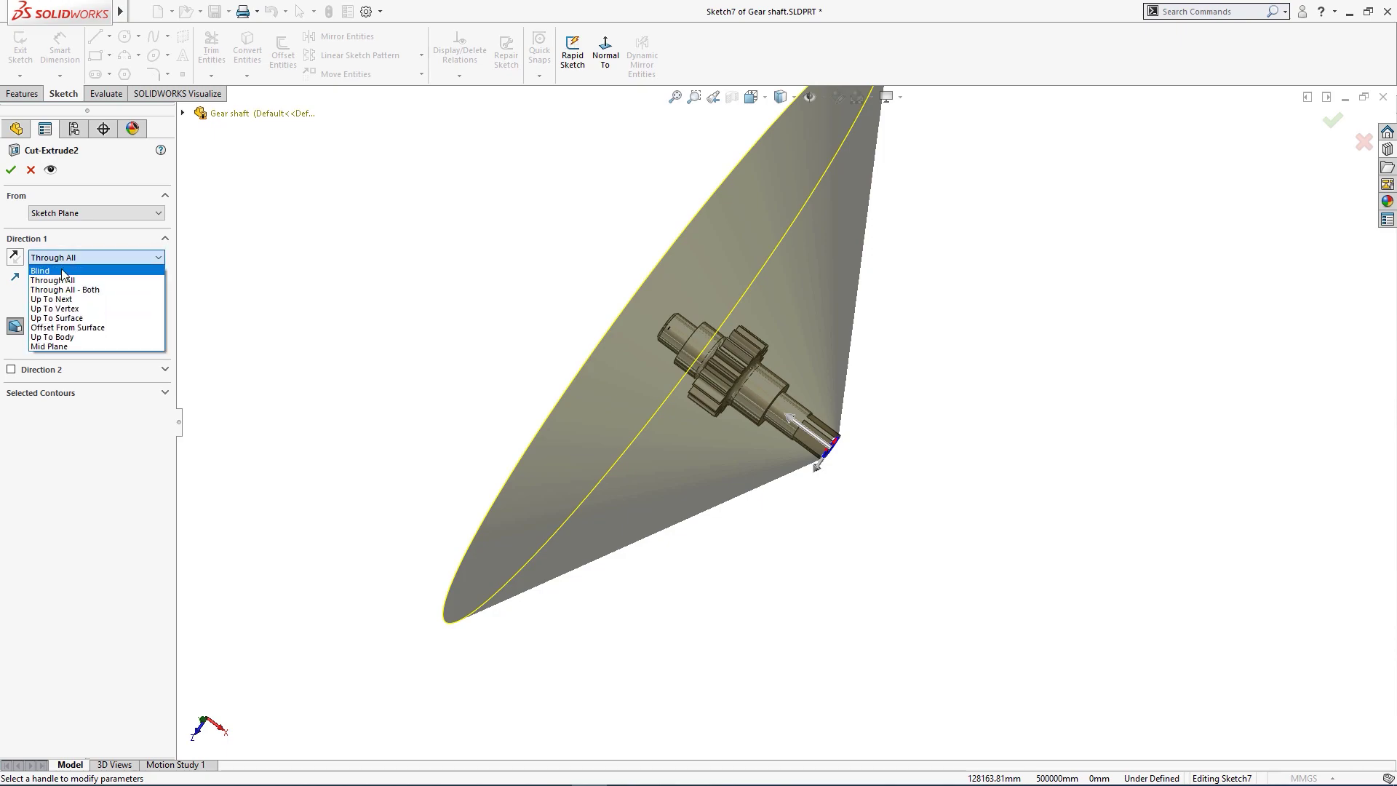
click(62, 269)
middle_drag(353, 385, 291, 400)
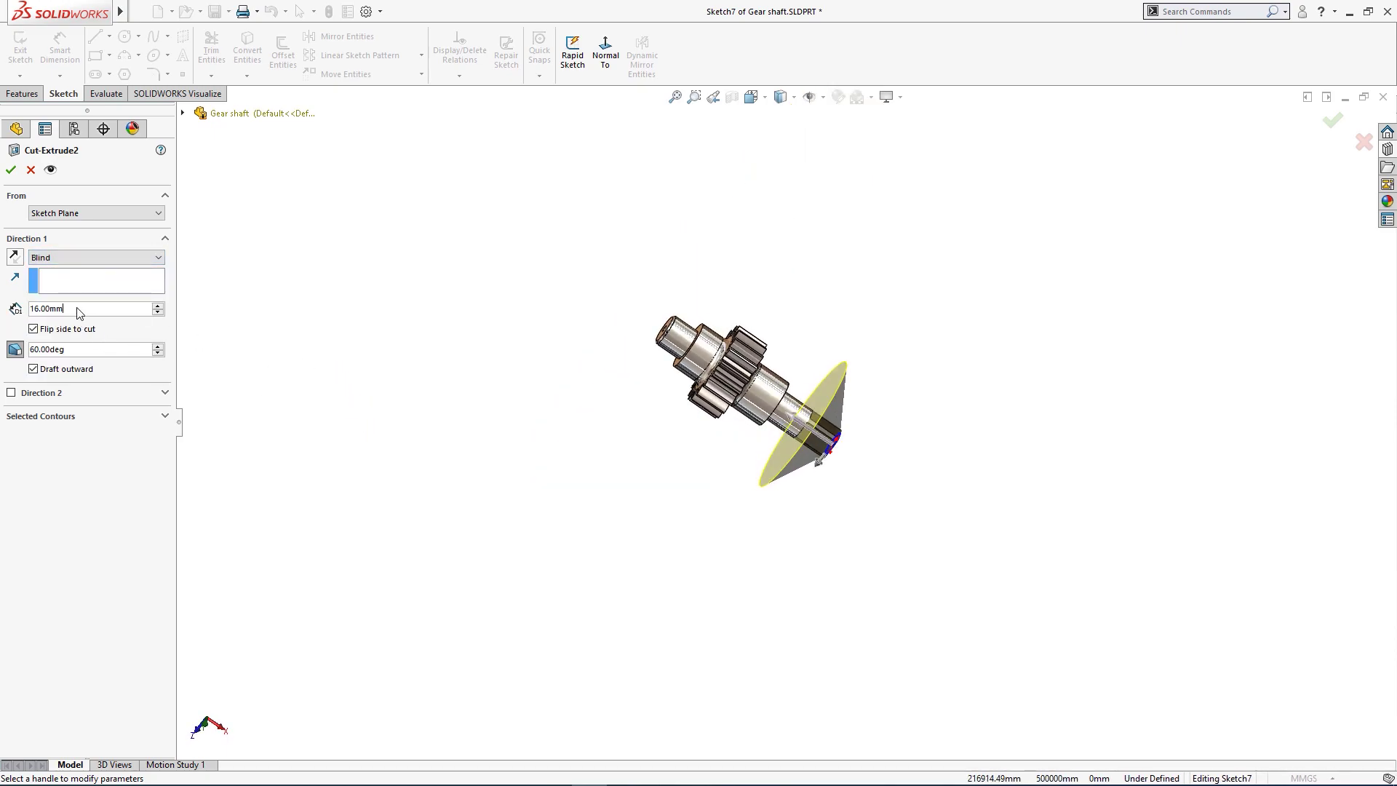
drag(80, 311, 2, 318)
text(3)
key(Return)
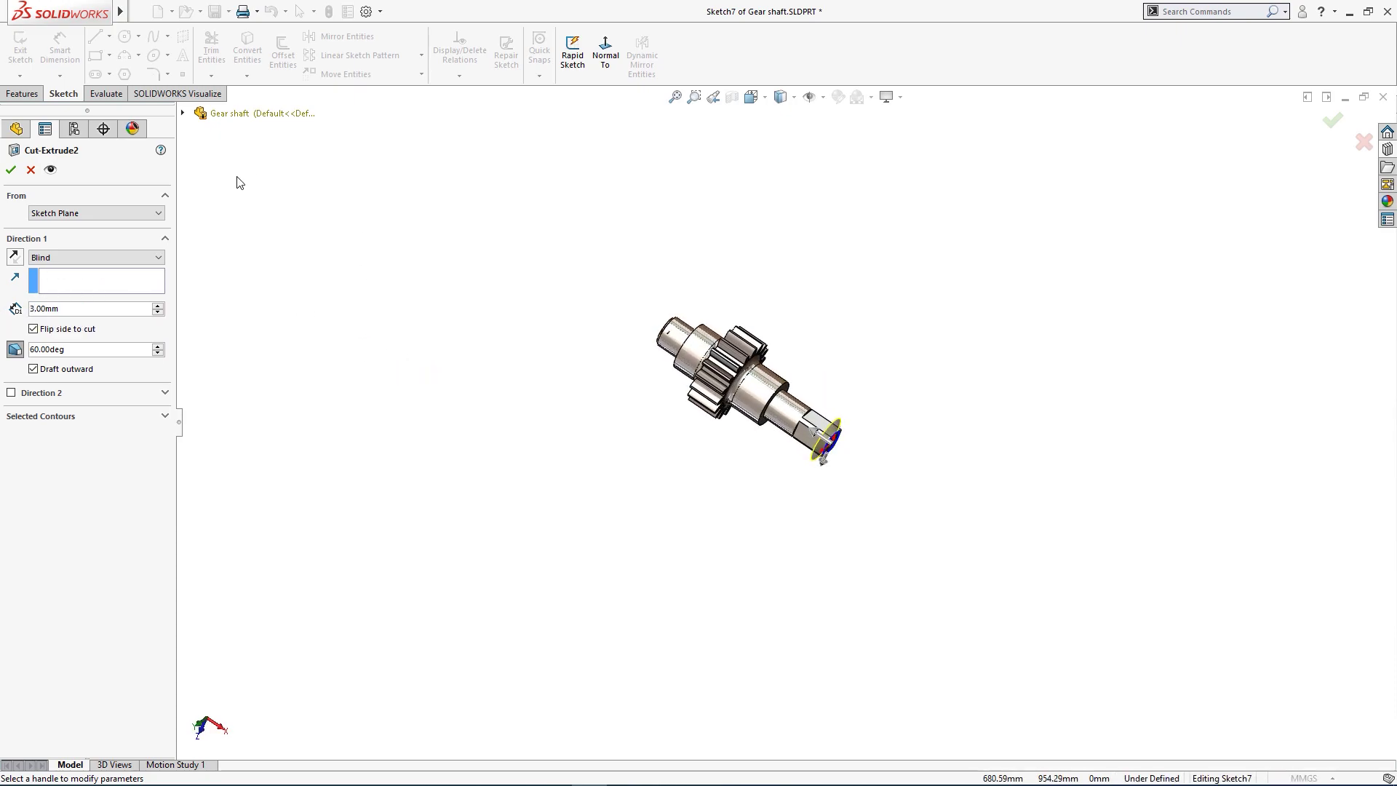
click(10, 172)
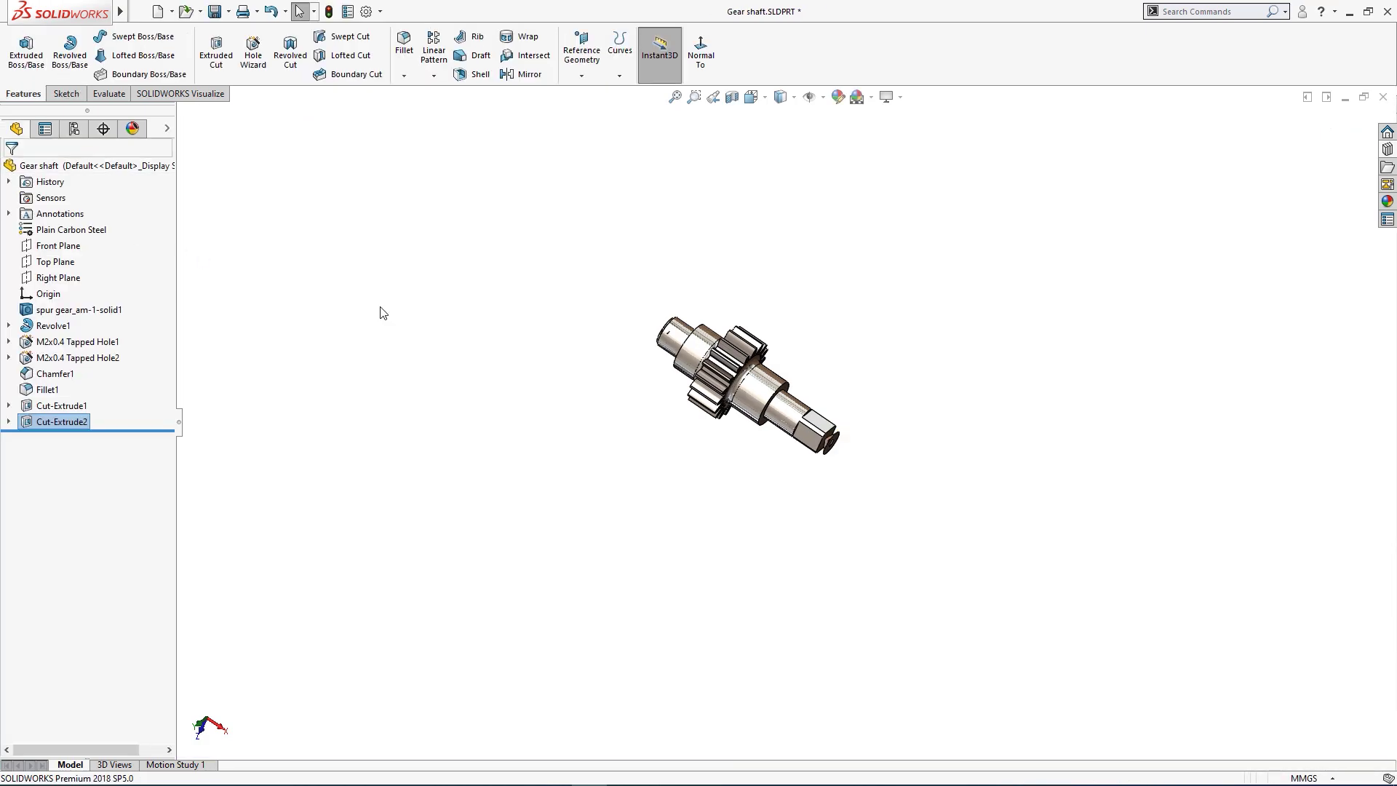
- Delete the drafted circular cut and its leftover circle sketch from the part
click(68, 423)
right_click(70, 425)
click(119, 505)
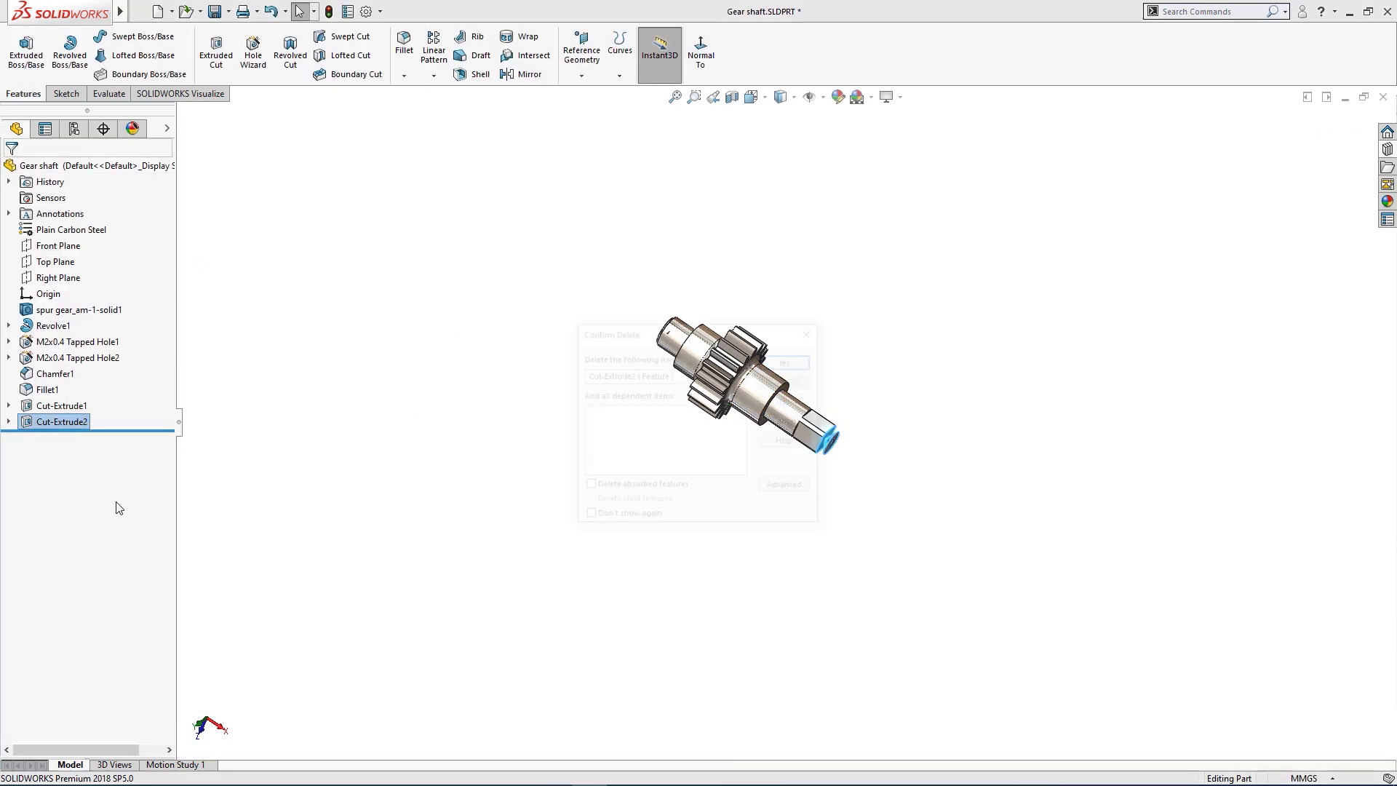
click(810, 361)
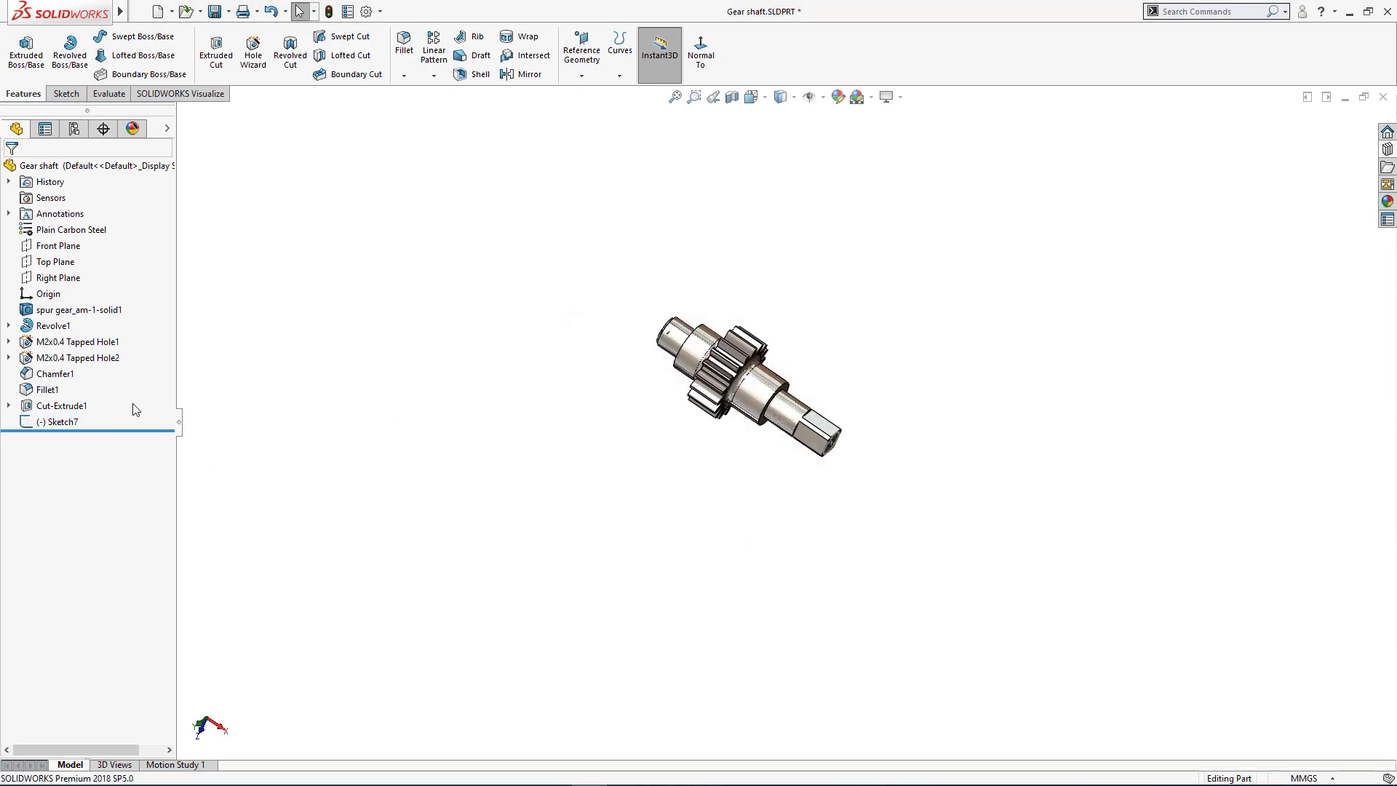
click(59, 422)
right_click(60, 424)
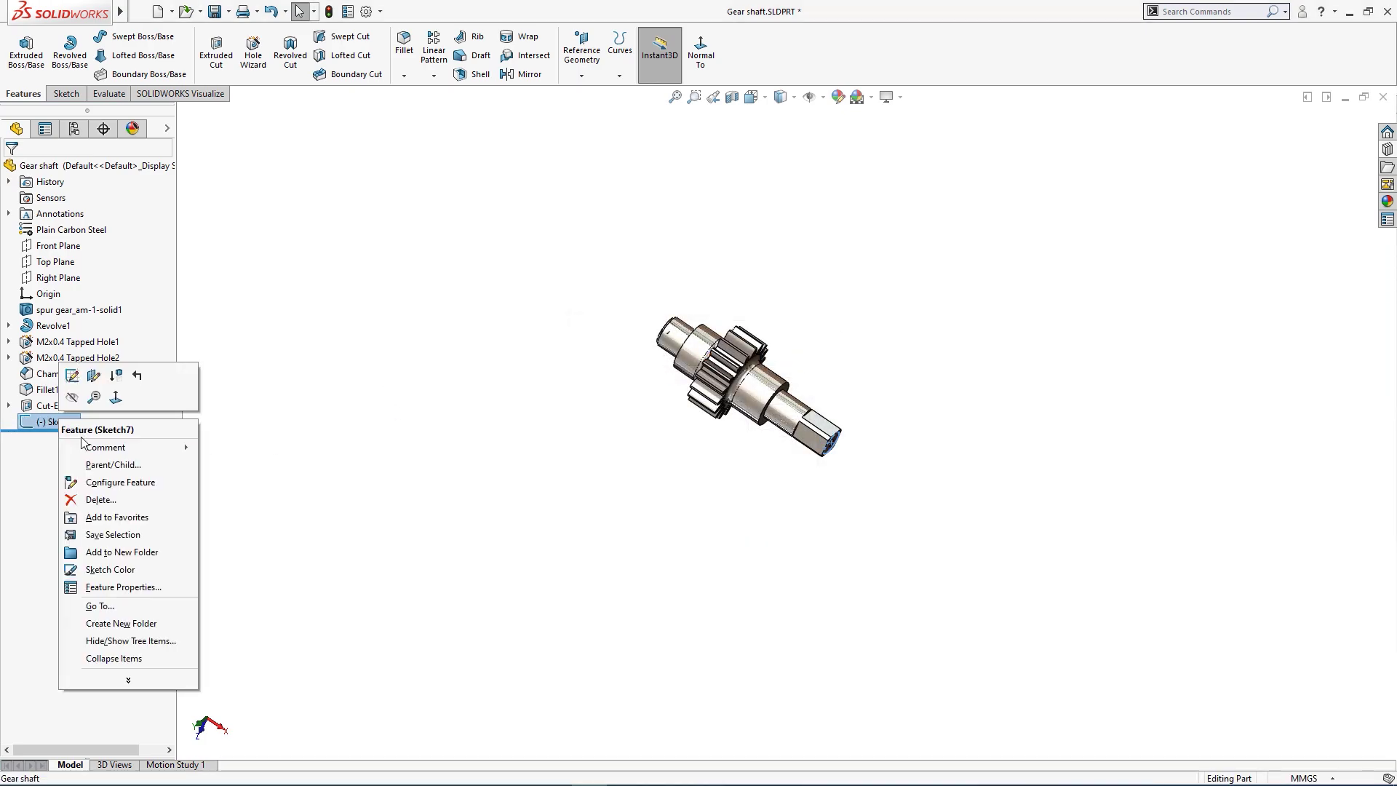
click(98, 498)
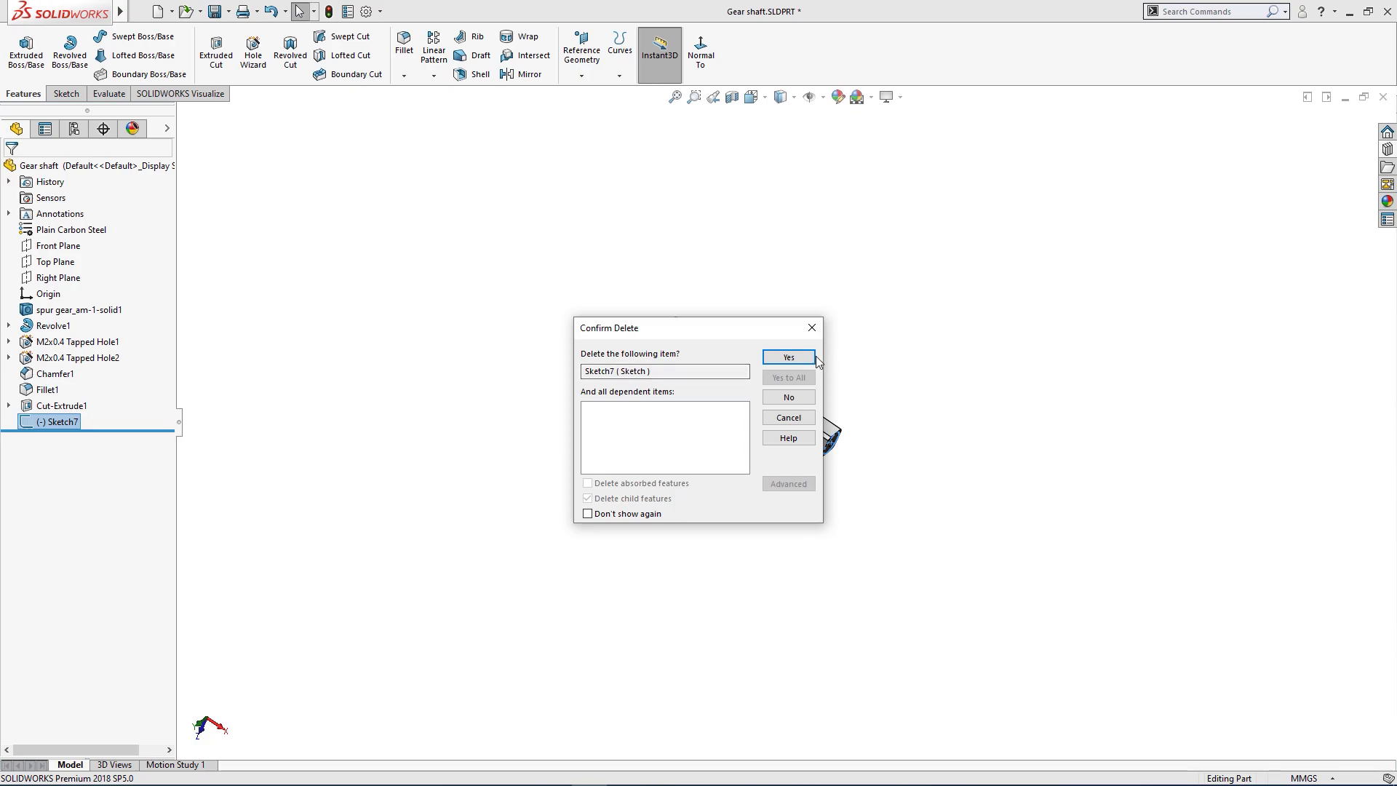
click(787, 358)
- Sketch a circle of 6 mm radius on the squared end face, centred on the origin and tangent to the flats
scroll(822, 437, down, 4)
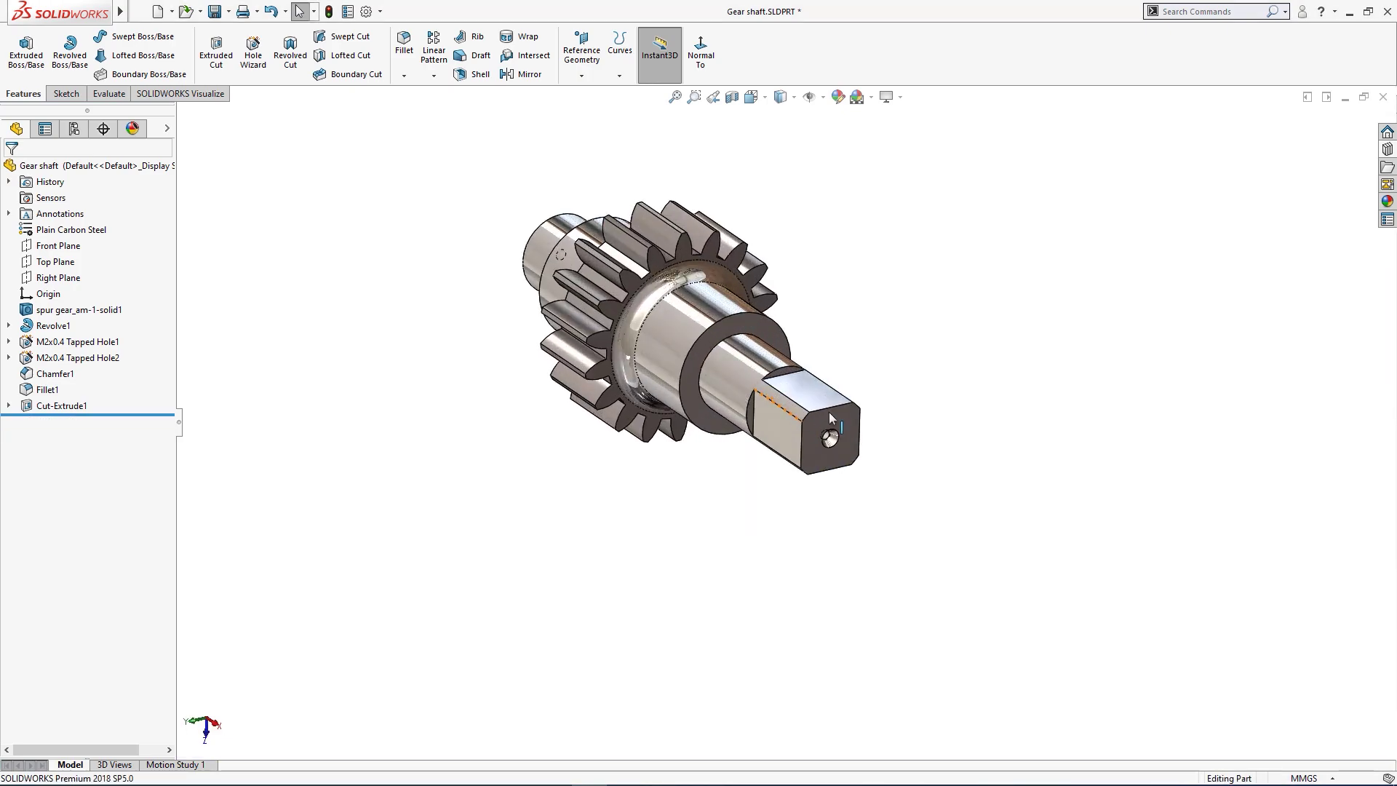
click(833, 430)
click(900, 378)
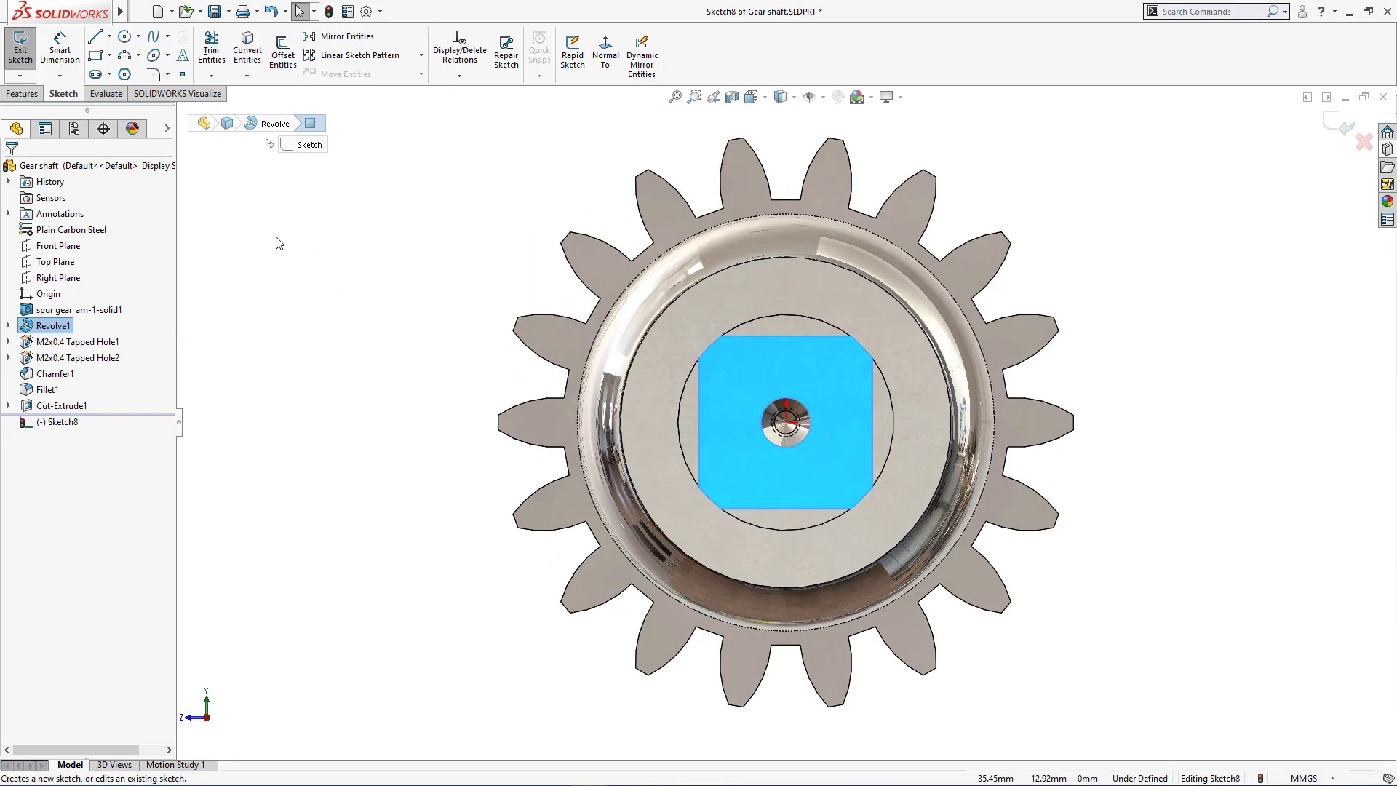
key(c)
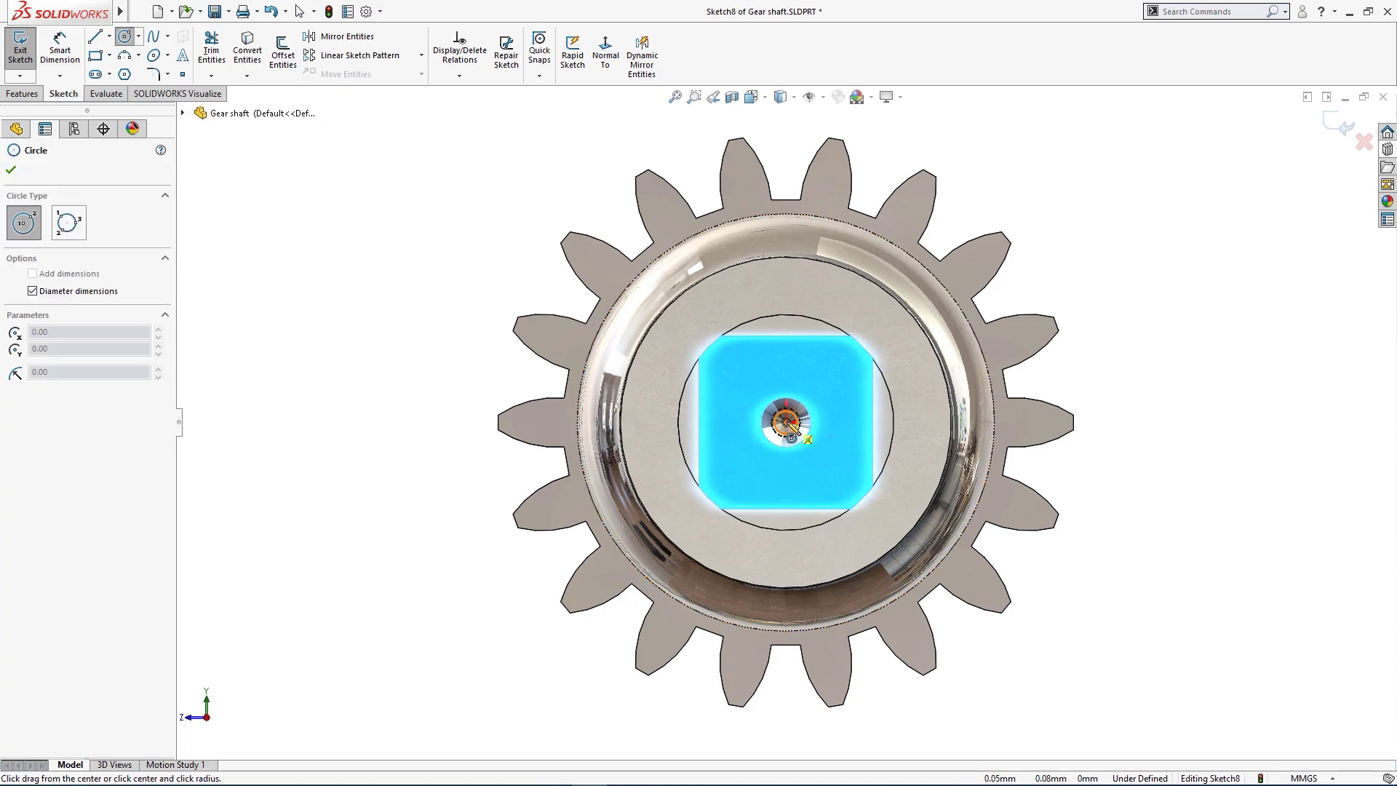
click(786, 422)
click(786, 337)
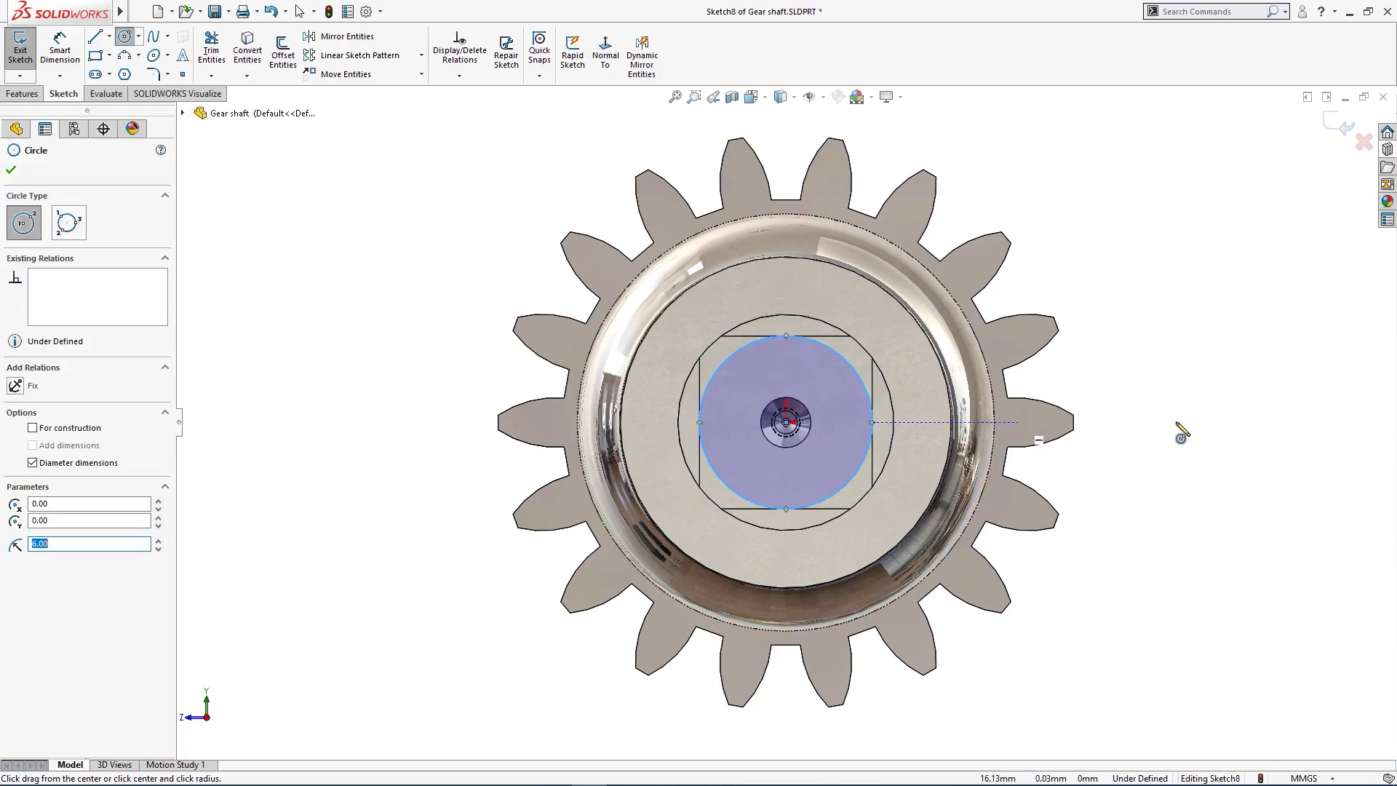
- Extrude-cut the circle Blind 16 mm with the side to cut flipped and a 60° inward draft to bevel the corners
key(s)
click(1240, 481)
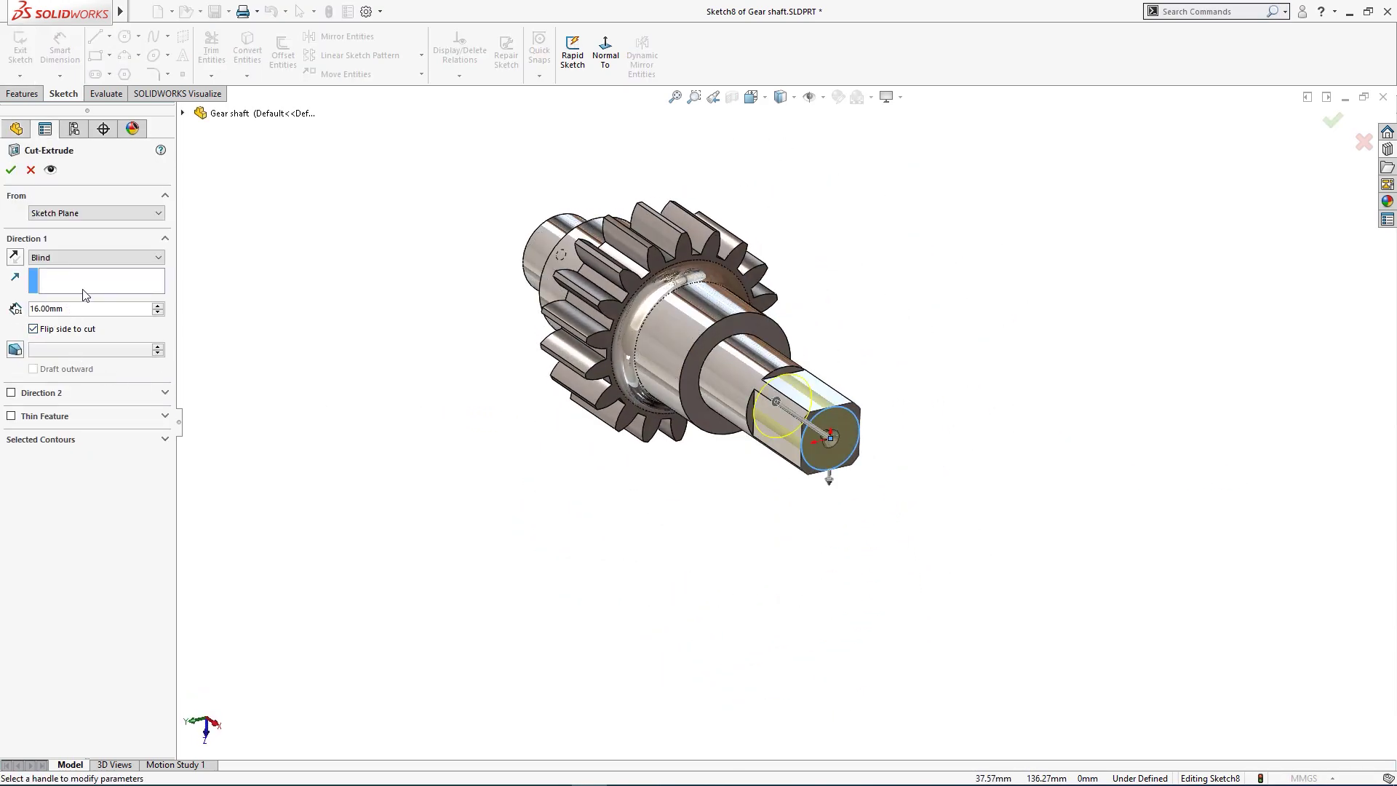
click(14, 350)
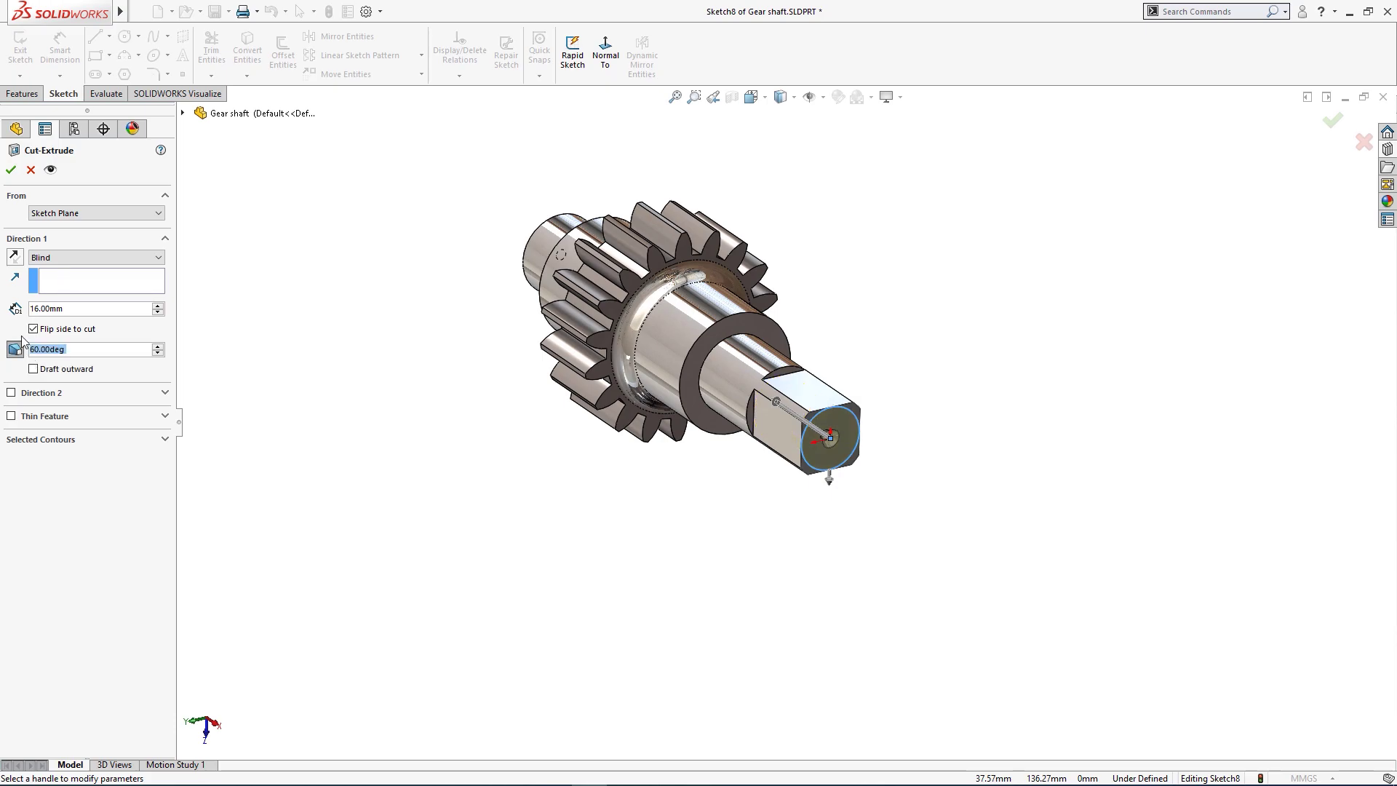
click(10, 170)
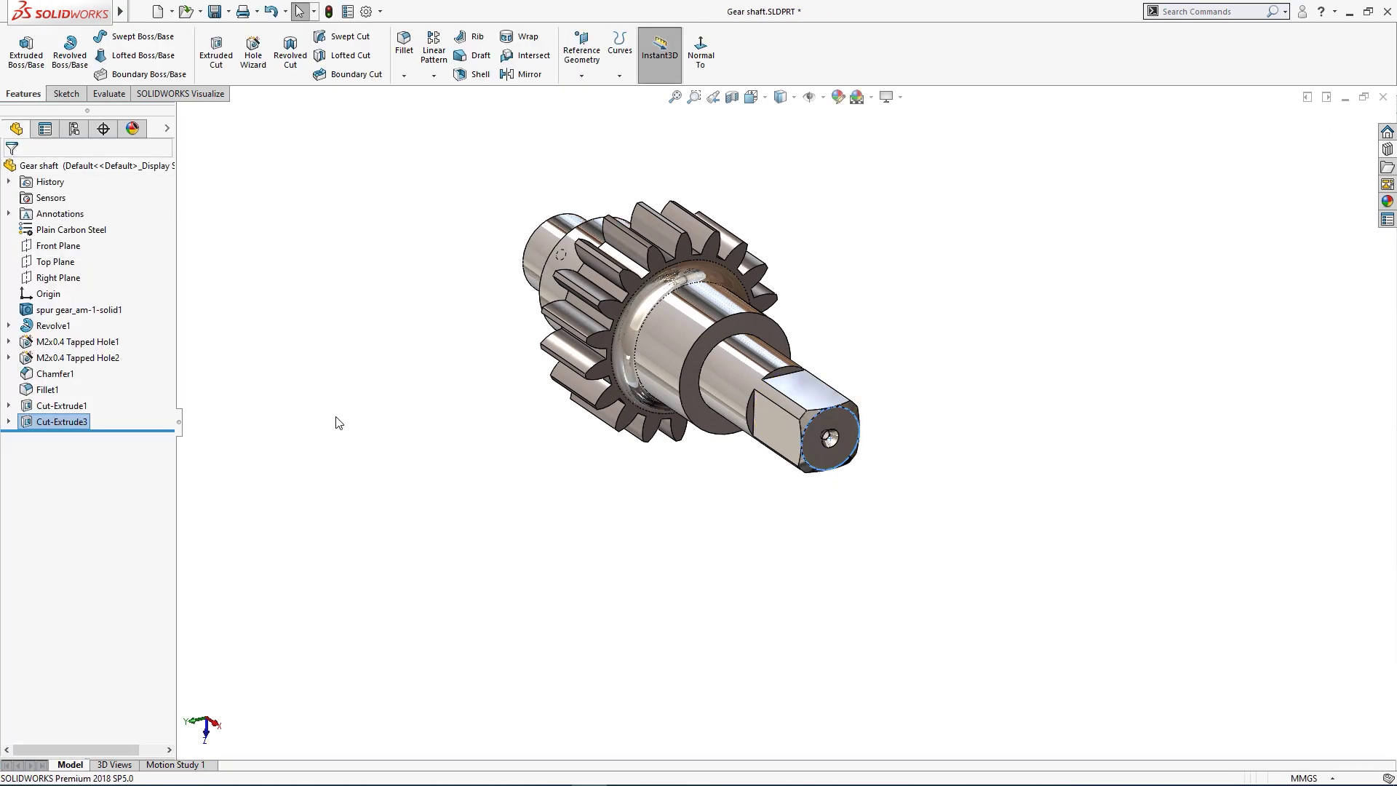
middle_drag(356, 418, 393, 515)
key(ctrl+7)
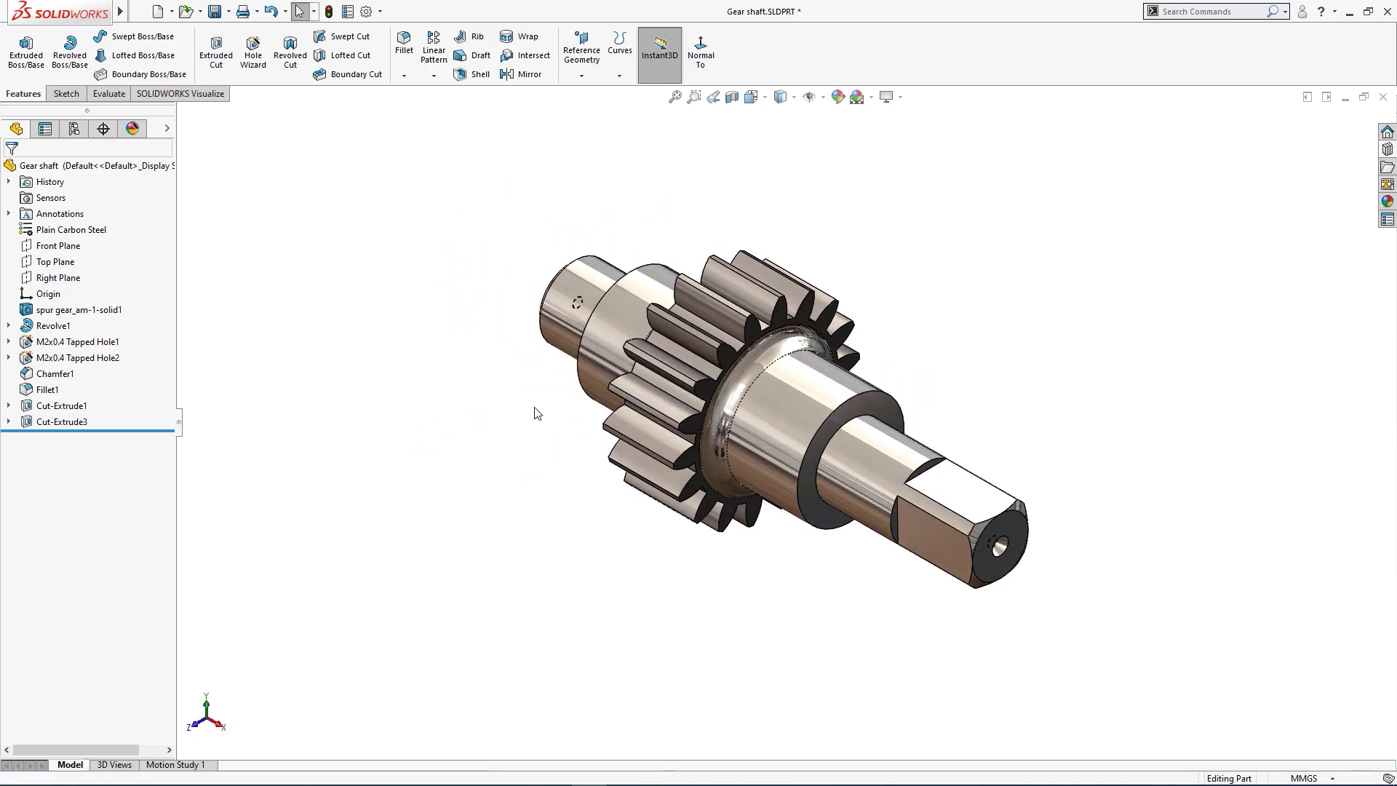
- Section the gear shaft along the Front Plane and compare it with the reference drawing Gear shaft Tutorial SolidWorks.png
click(732, 97)
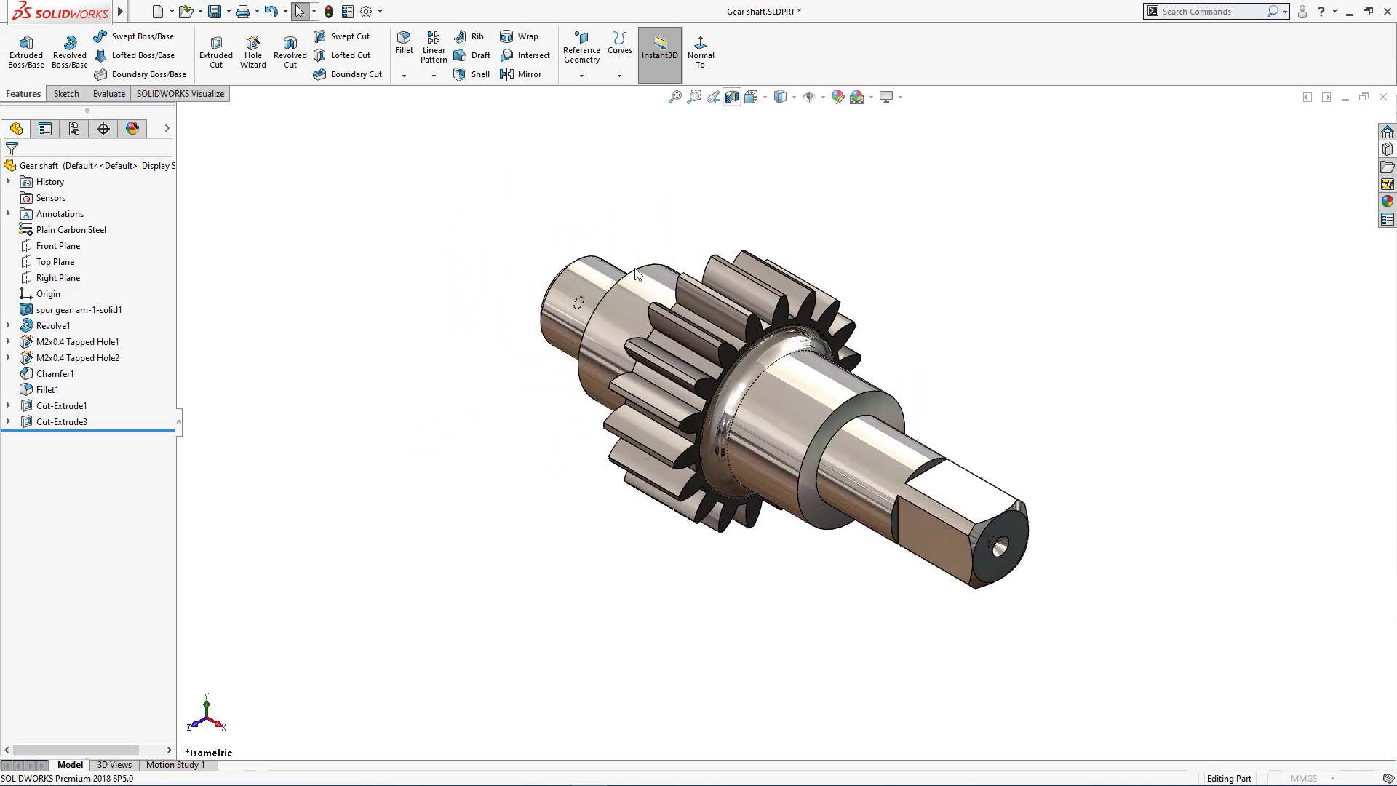
middle_drag(433, 411, 496, 333)
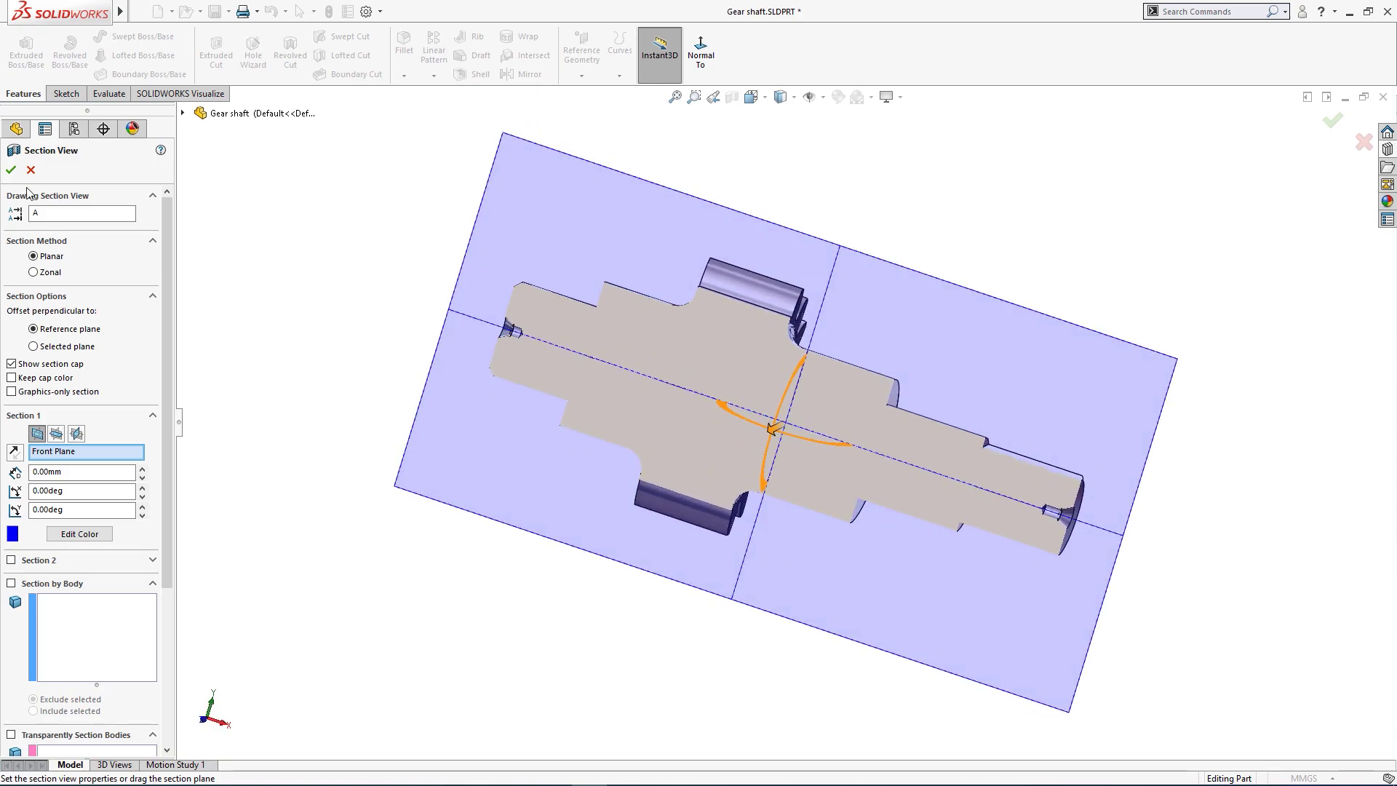
click(11, 169)
middle_drag(325, 403, 408, 284)
key(ctrl+7)
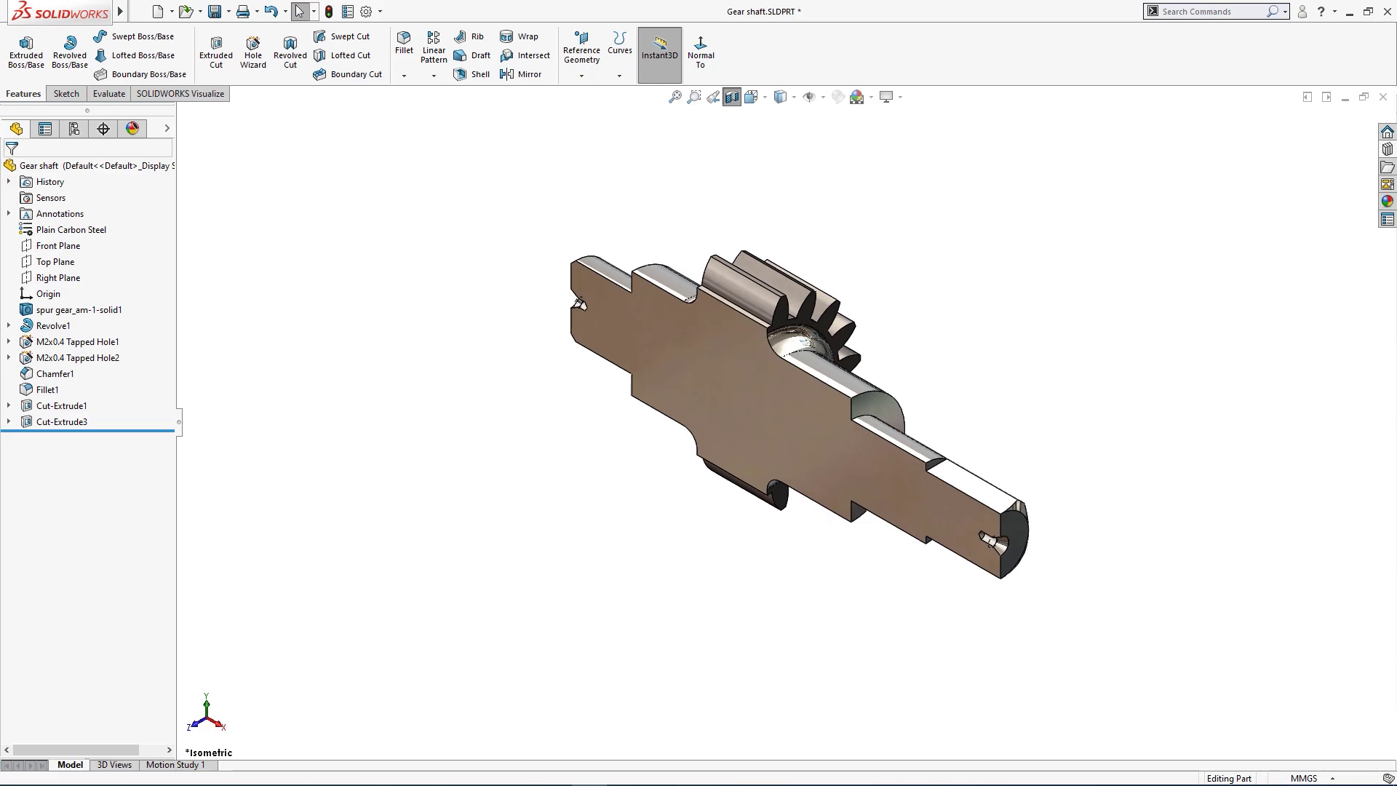
click(553, 785)
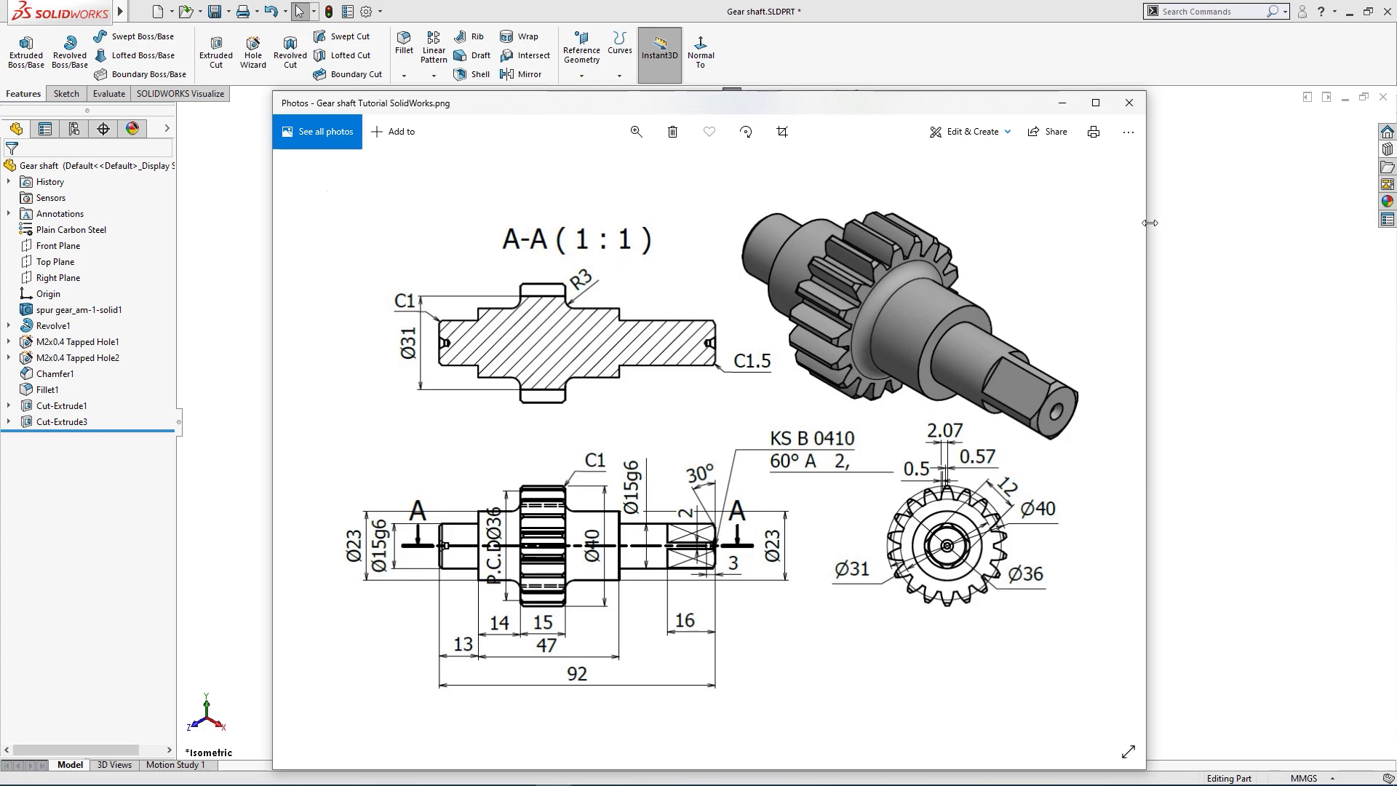
click(1061, 104)
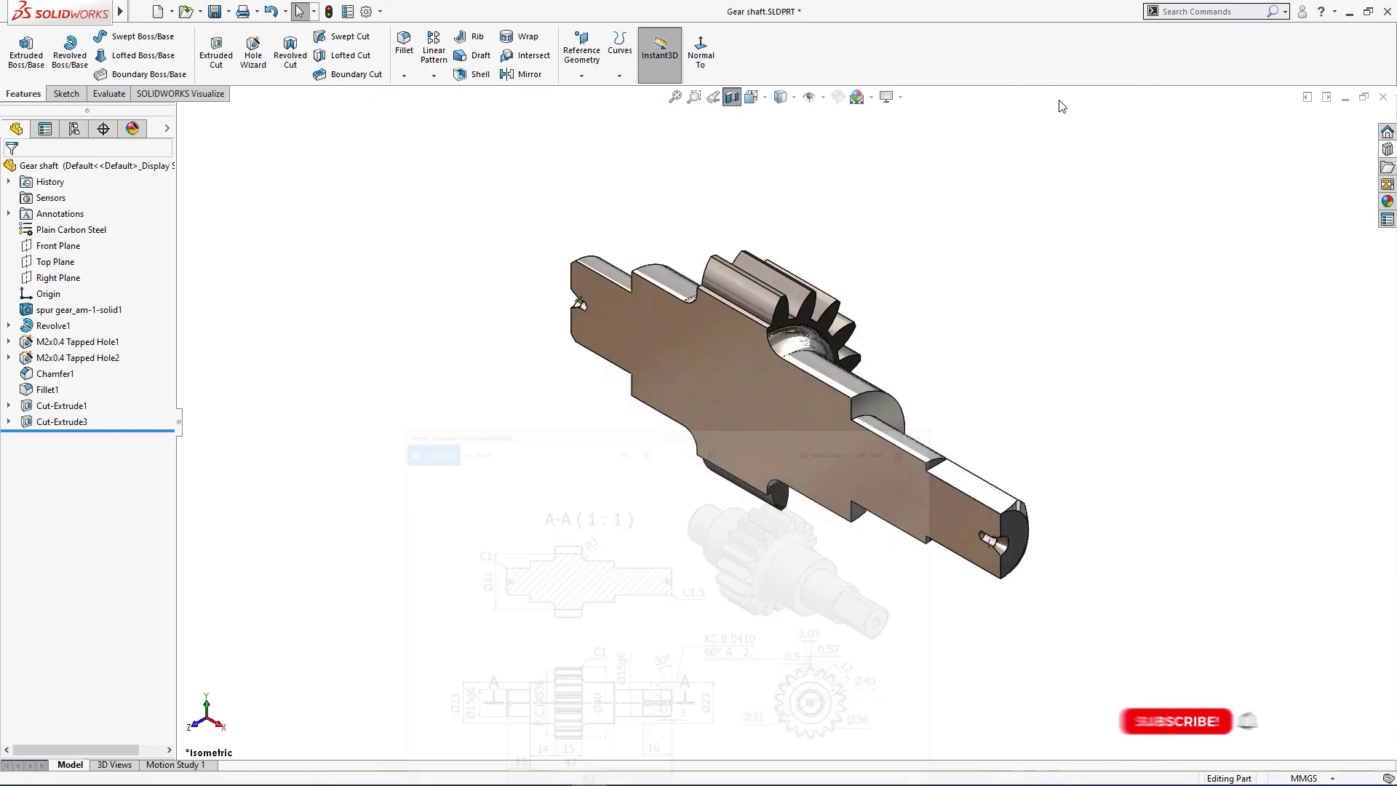
- Turn off the section view and examine the complete gear shaft from both ends
click(732, 97)
middle_drag(851, 309, 876, 442)
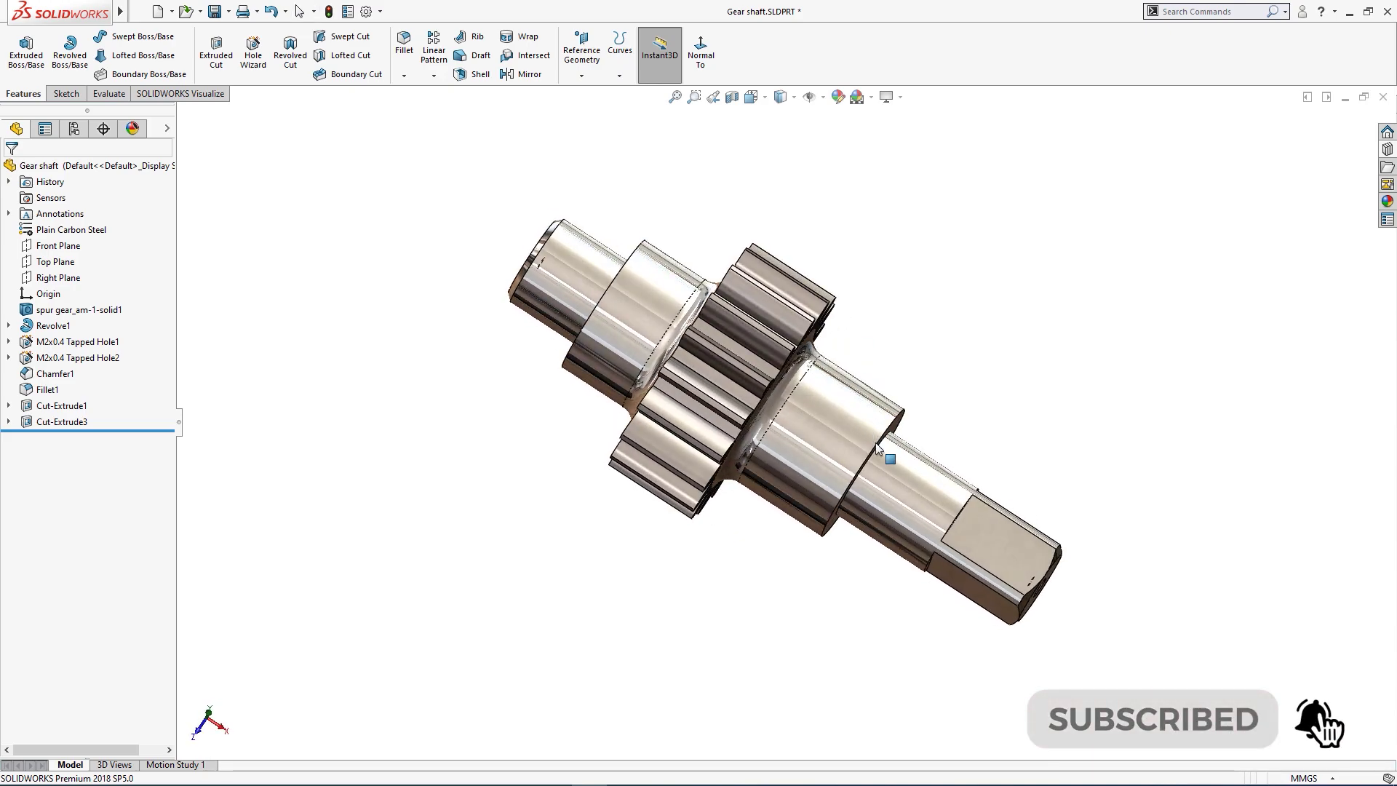
click(923, 483)
key(ctrl+7)
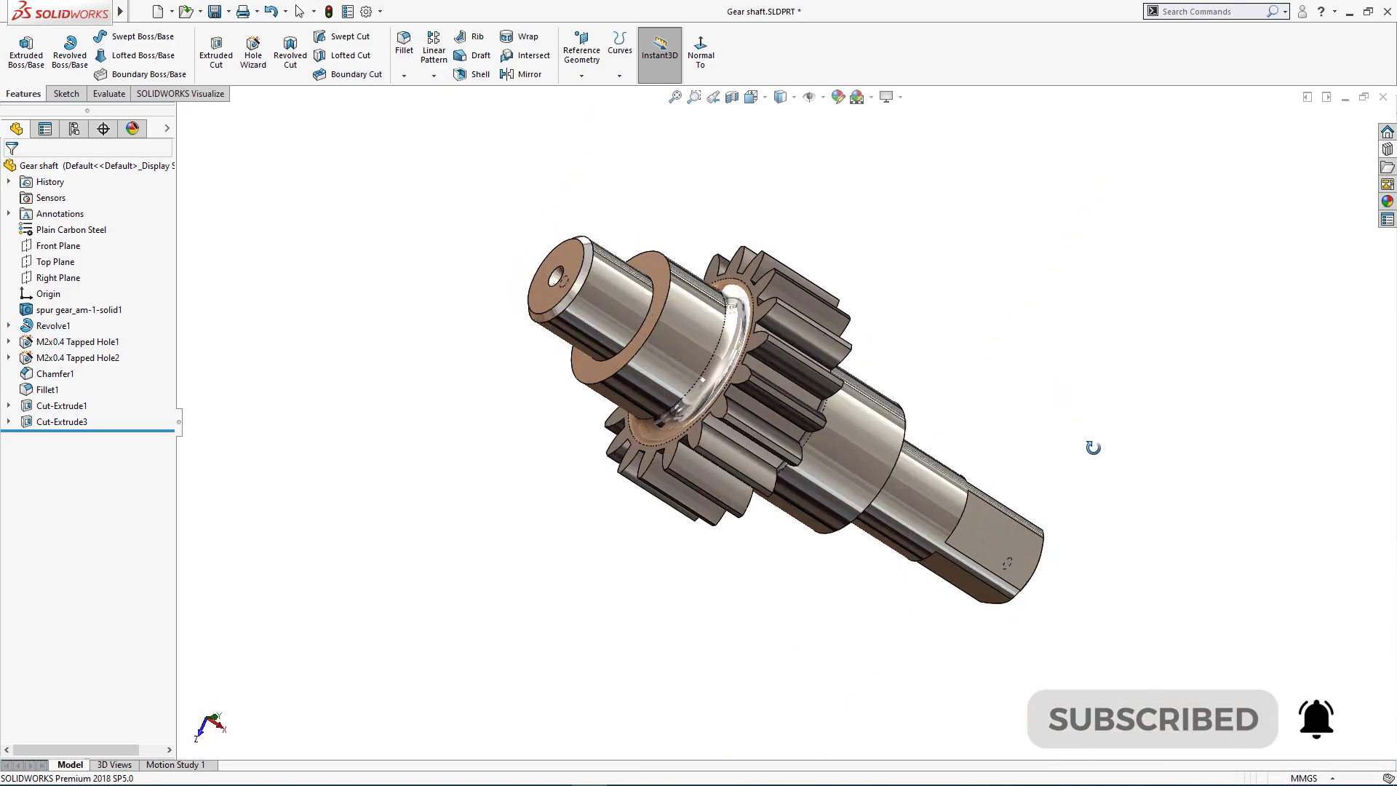